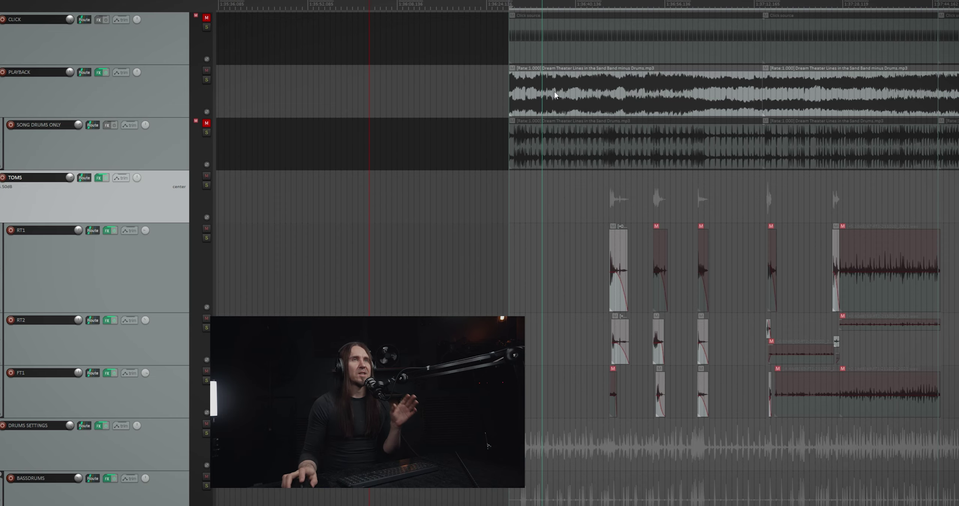
# Audition the PLAYBACK track in solo, then unmute SONG DRUMS ONLY and audition that track in solo instead
pyautogui.click(207, 80)
pyautogui.press('space')
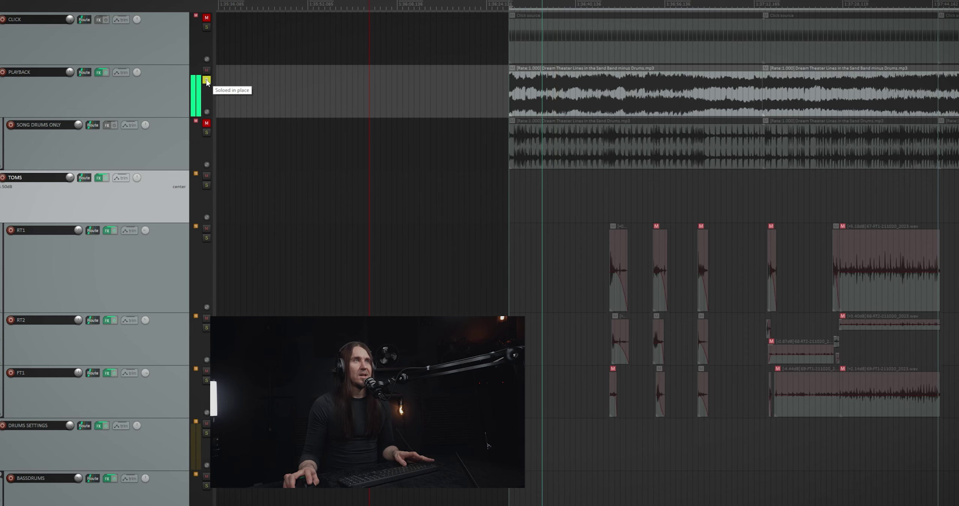
pyautogui.click(206, 80)
pyautogui.click(206, 123)
pyautogui.click(207, 133)
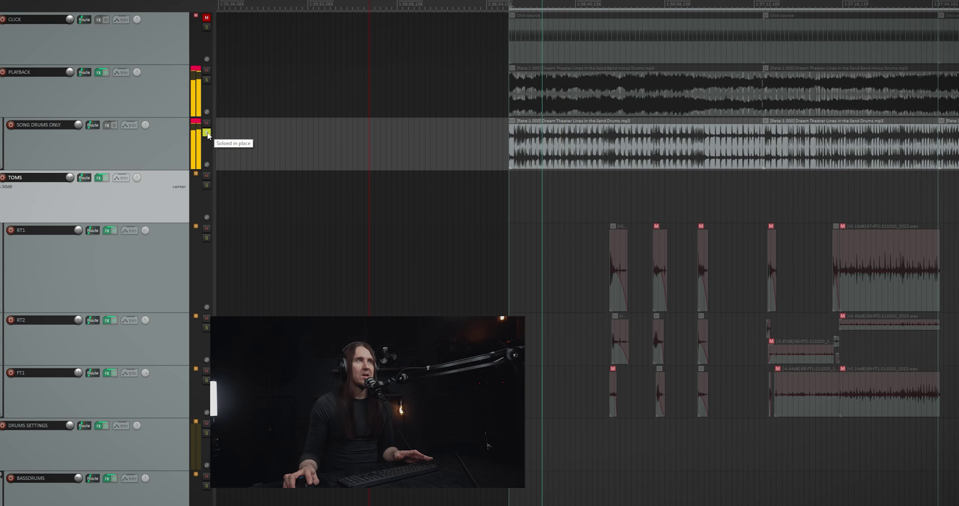
pyautogui.click(206, 133)
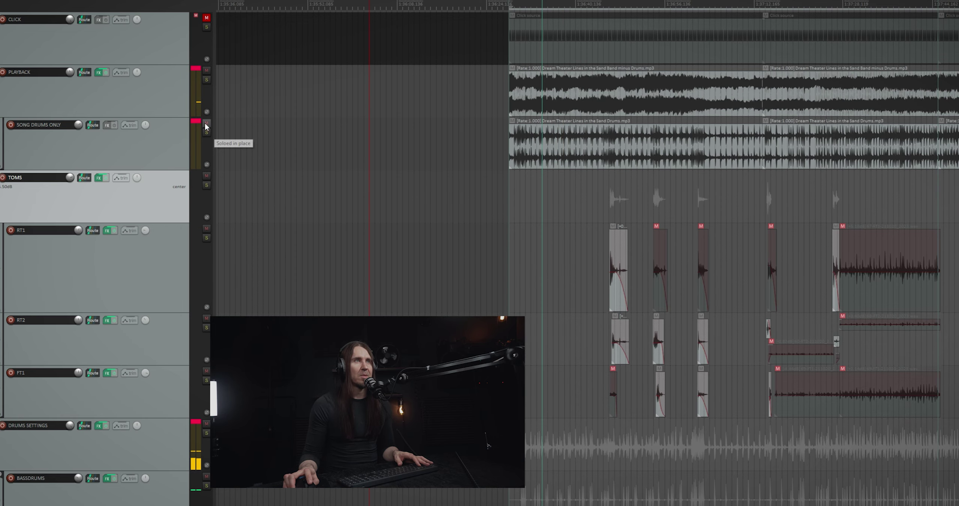
# Mute SONG DRUMS ONLY and solo the PLAYBACK, TOMS and DRUMS SETTINGS tracks
pyautogui.click(207, 80)
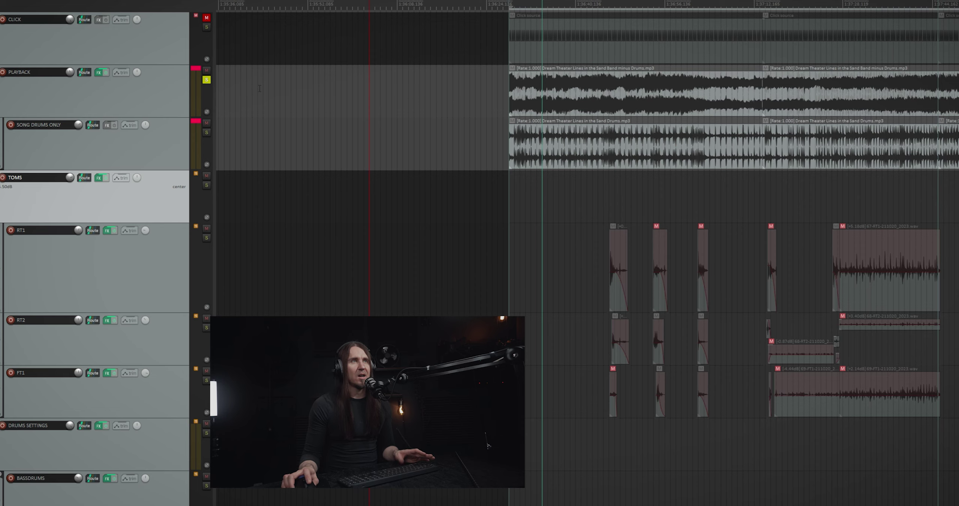
pyautogui.click(207, 123)
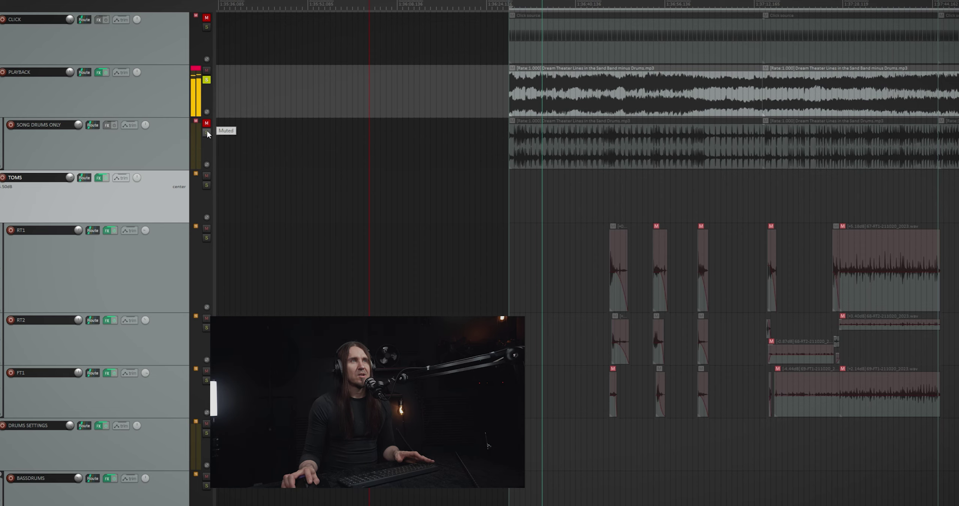
pyautogui.click(207, 185)
pyautogui.click(206, 433)
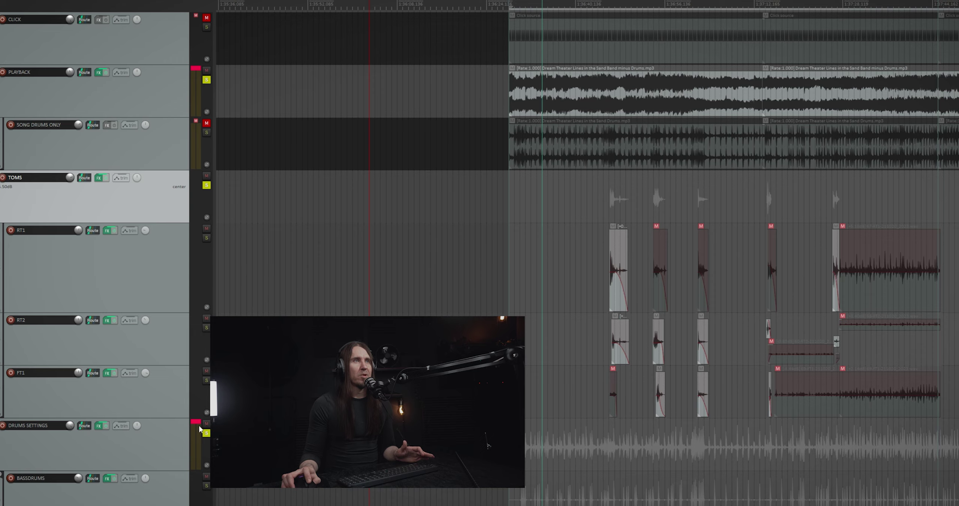
# Play the soloed backing track and drums through the first tom hits, stop playback, and unsolo TOMS
pyautogui.press('space')
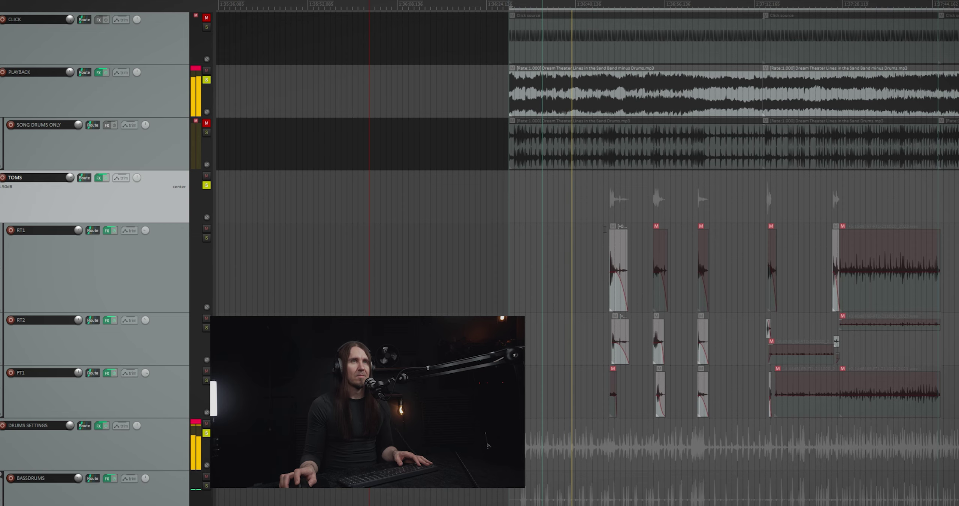
pyautogui.scroll(2, 776, 280)
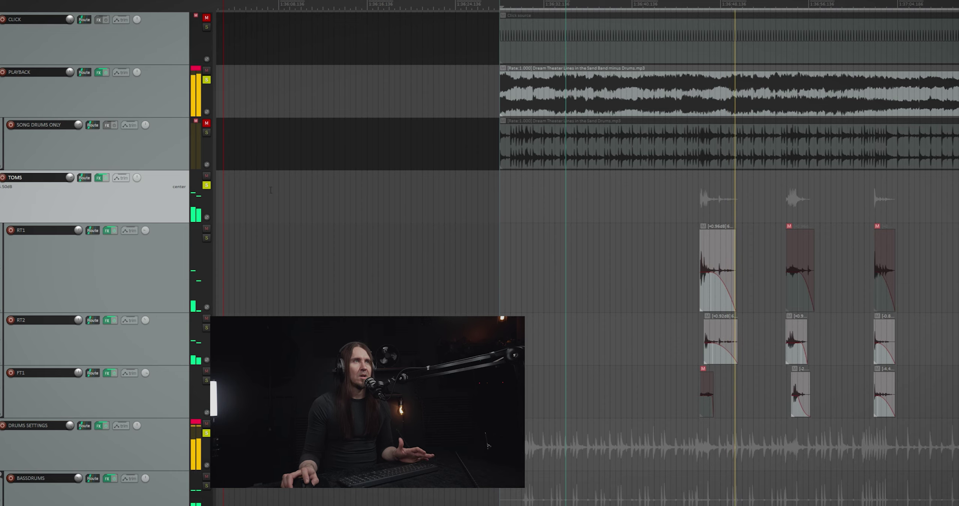
pyautogui.press('space')
pyautogui.click(206, 185)
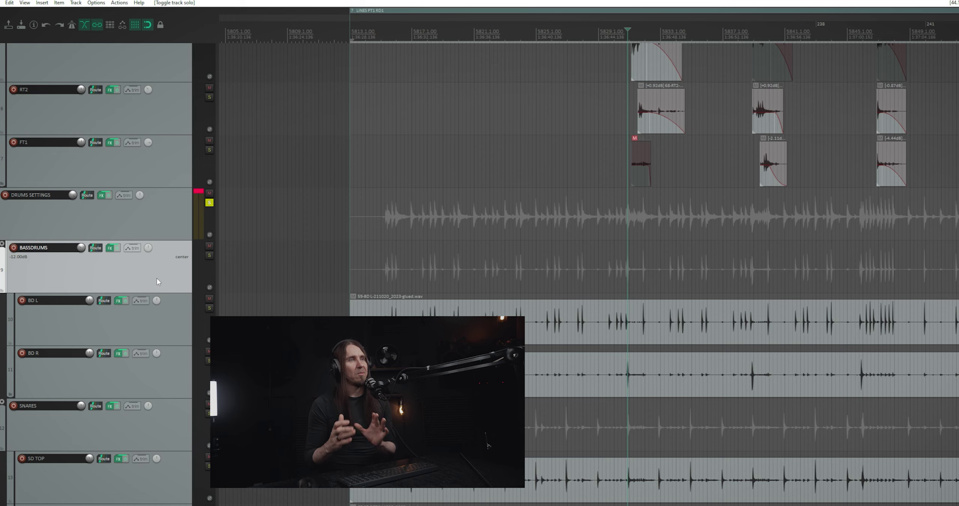
# Examine the SNARES folder's effects chain, from FabFilter Pro-R up to ReaEQ, and close it
pyautogui.click(112, 418)
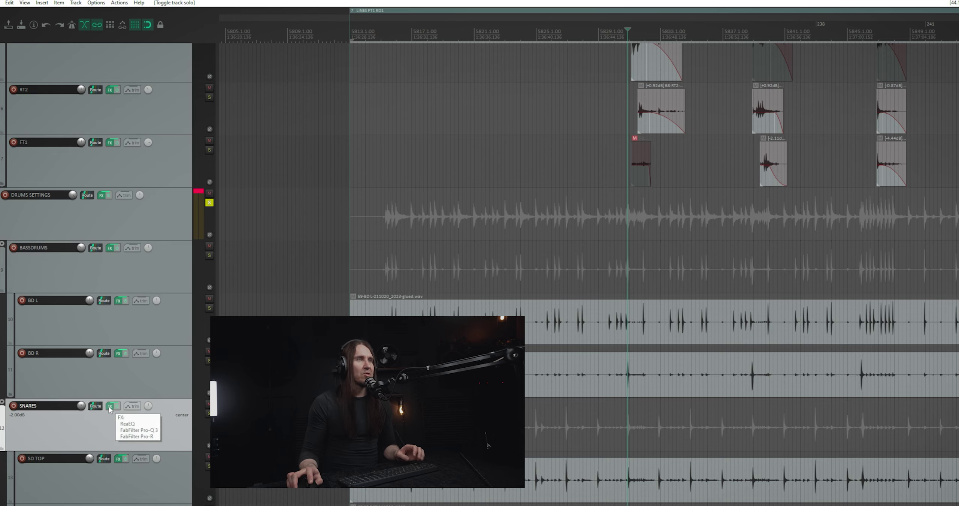
pyautogui.click(109, 409)
pyautogui.click(178, 207)
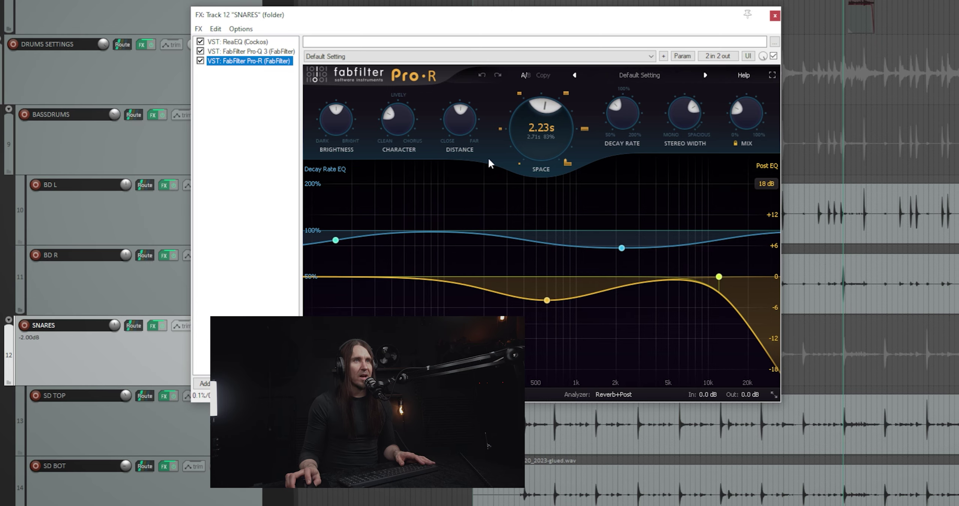
pyautogui.press('Up')
pyautogui.press('Up')
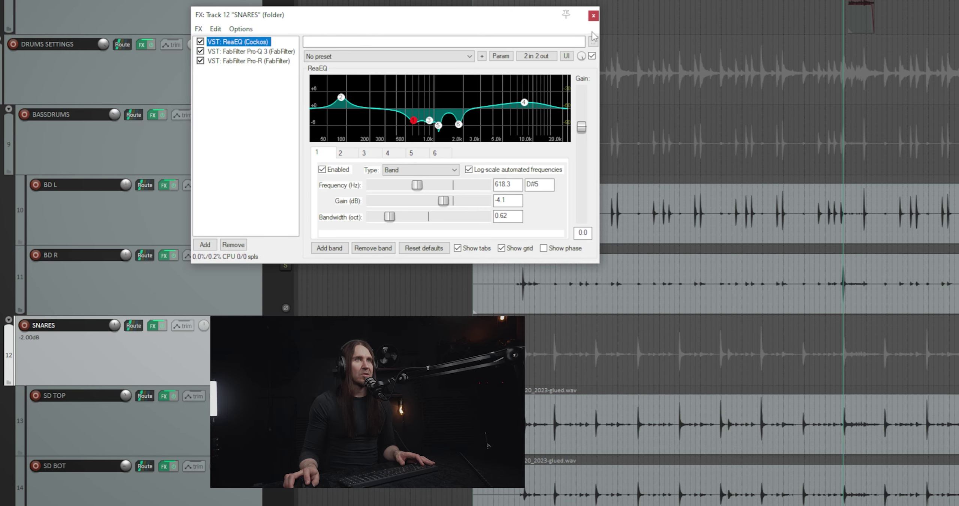
pyautogui.click(594, 15)
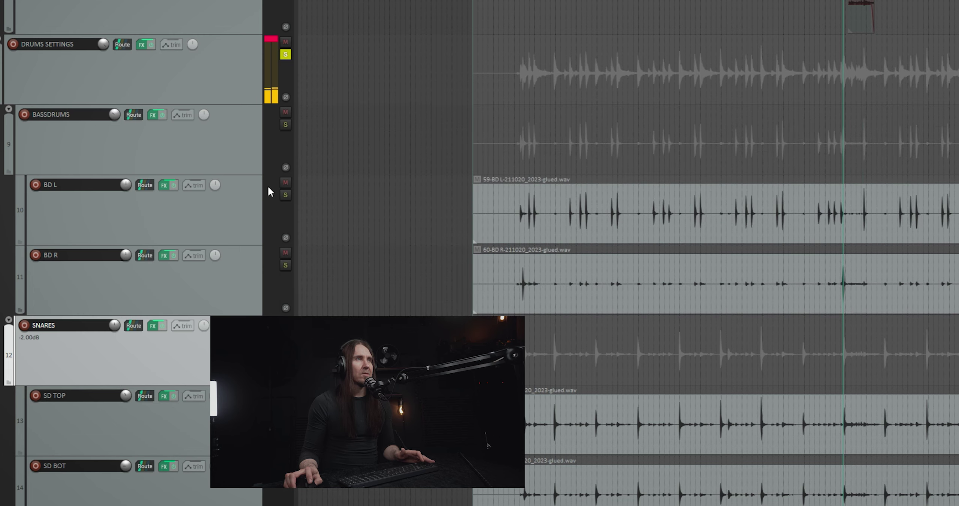
# Listen to BASSDRUMS in solo, then unsolo it and listen to it within the DRUMS SETTINGS mix
pyautogui.click(285, 125)
pyautogui.press('space')
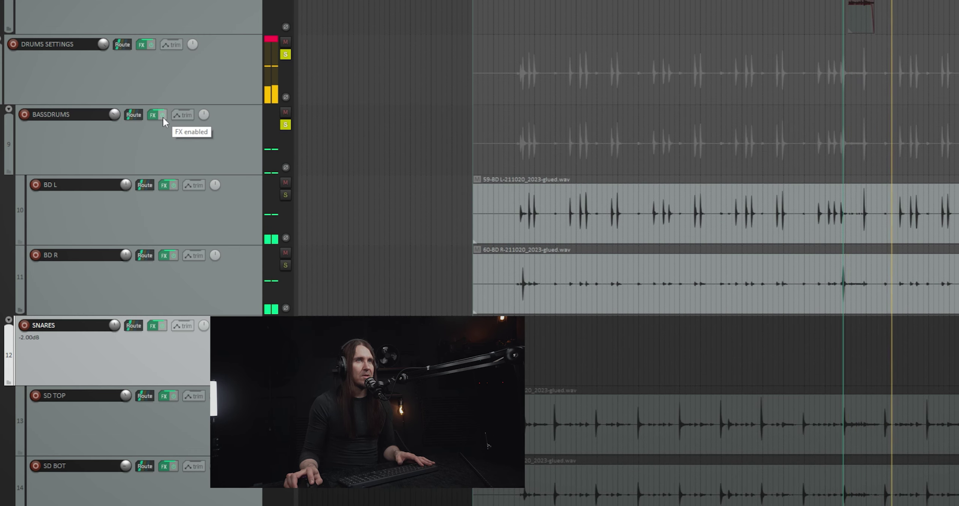
pyautogui.press('space')
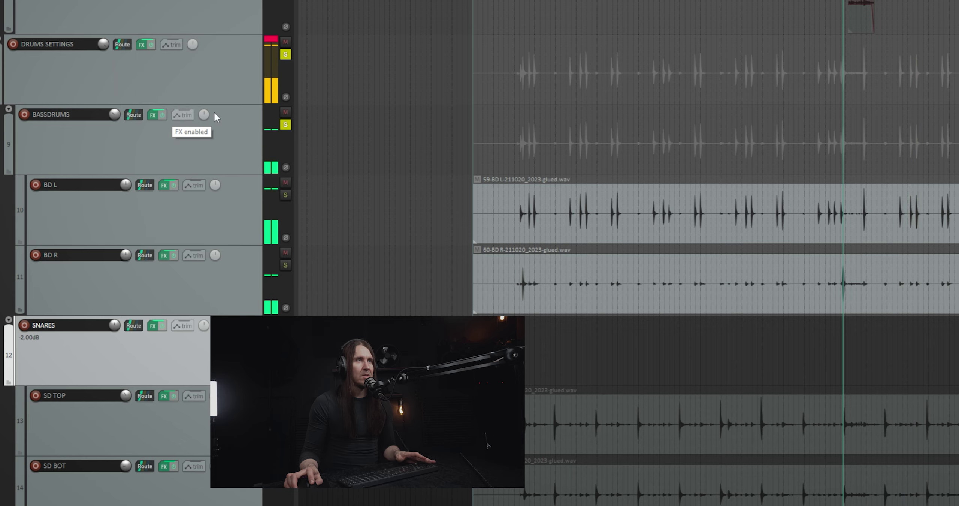
pyautogui.click(285, 125)
pyautogui.press('space')
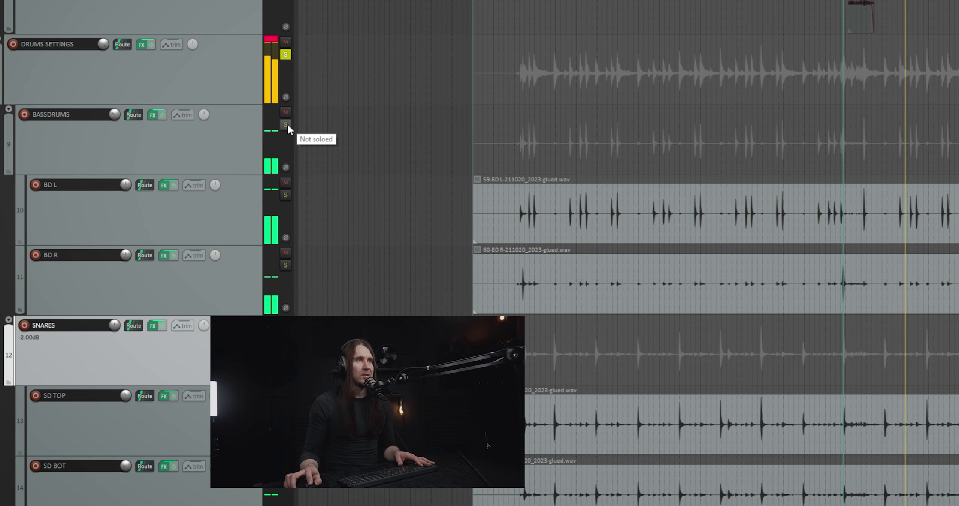
pyautogui.press('space')
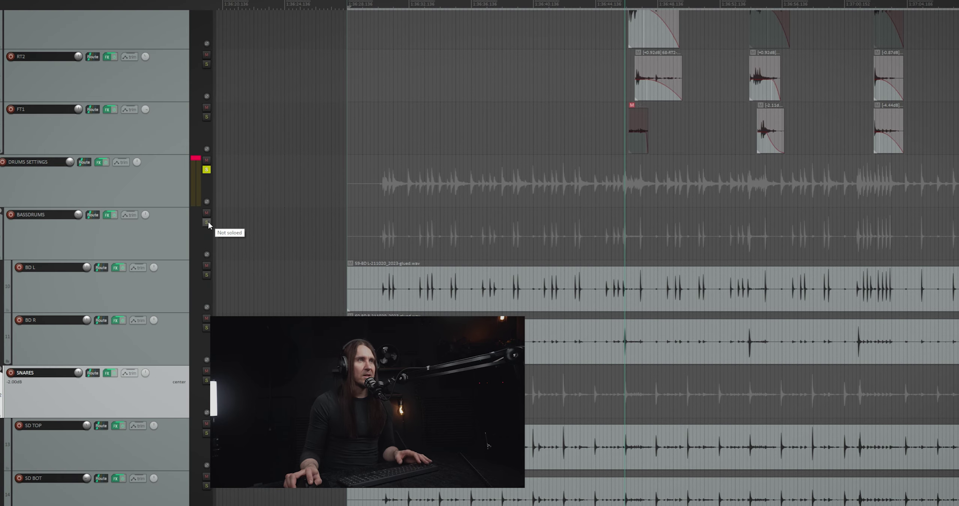
# Solo BASSDRUMS, BD L and BD R and listen to them with the effects on all three tracks bypassed
pyautogui.click(241, 141)
pyautogui.click(206, 222)
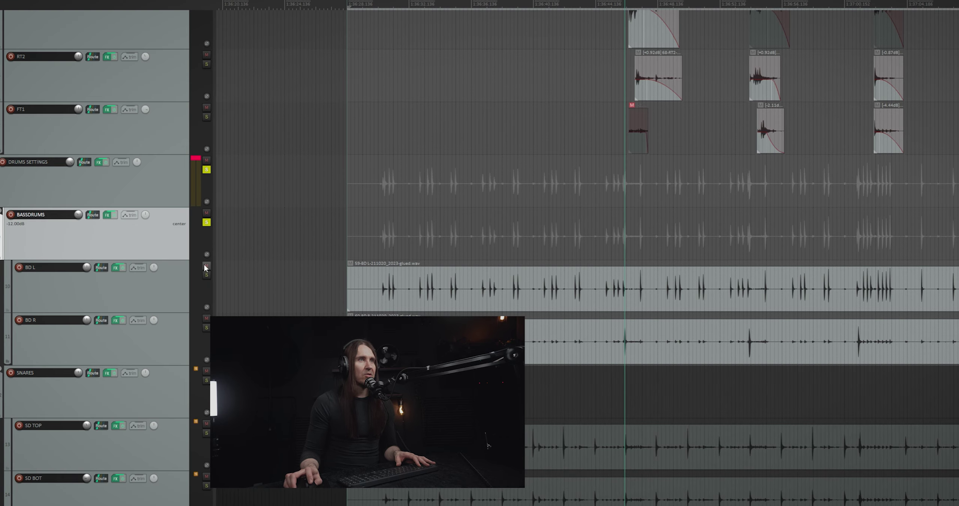
pyautogui.click(206, 275)
pyautogui.click(207, 328)
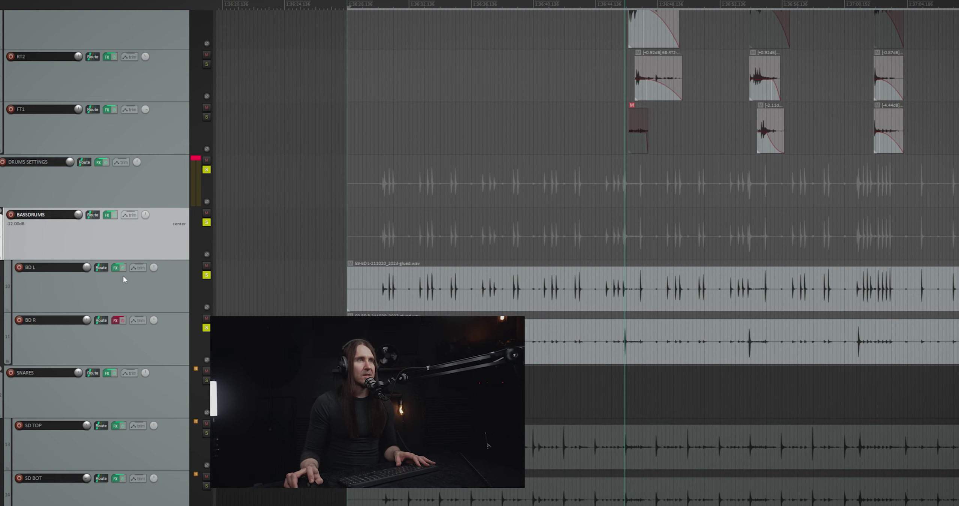
pyautogui.click(115, 215)
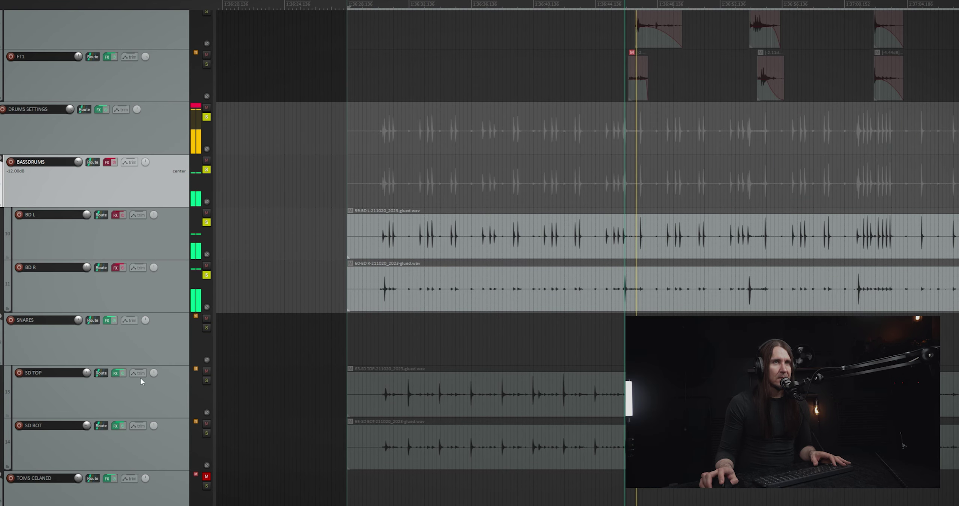
pyautogui.press('space')
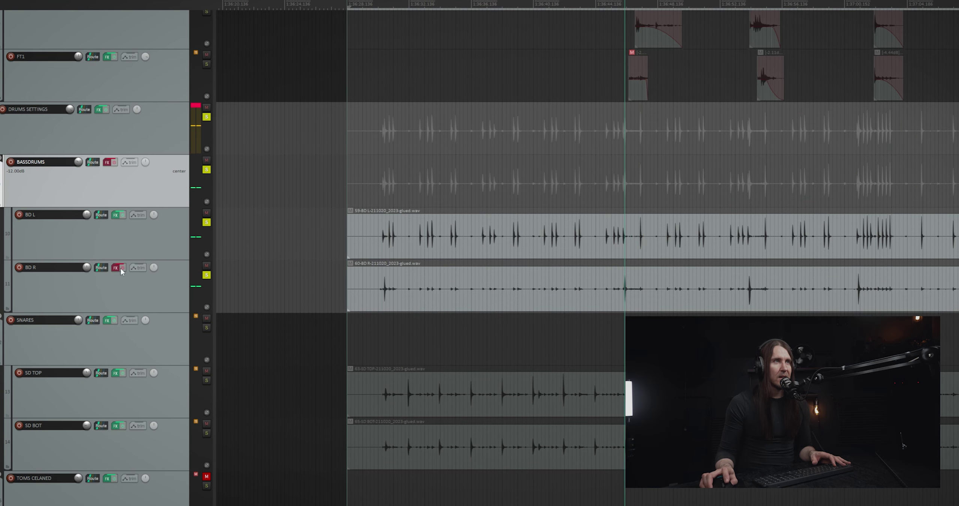
# Re-enable the effects on BASSDRUMS, BD L and BD R and listen to the processed bass drums
pyautogui.click(116, 163)
pyautogui.press('space')
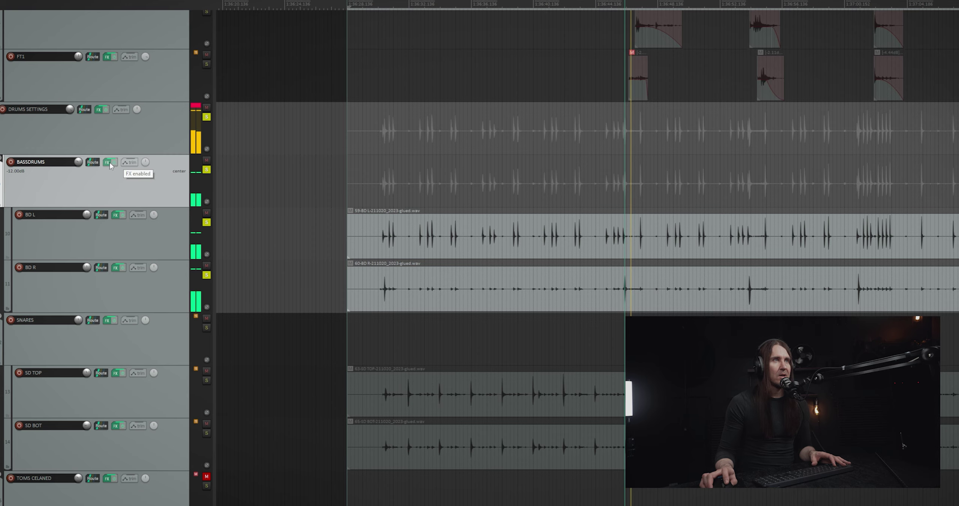
pyautogui.press('space')
# Examine the BASSDRUMS folder's ReaEQ and FabFilter Pro-MB settings, and close its effects chain
pyautogui.click(107, 163)
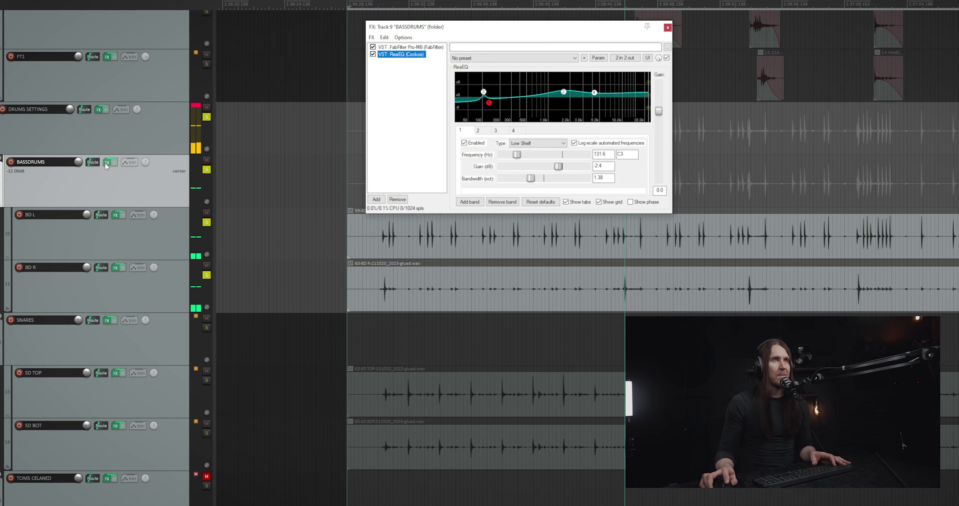
pyautogui.click(397, 47)
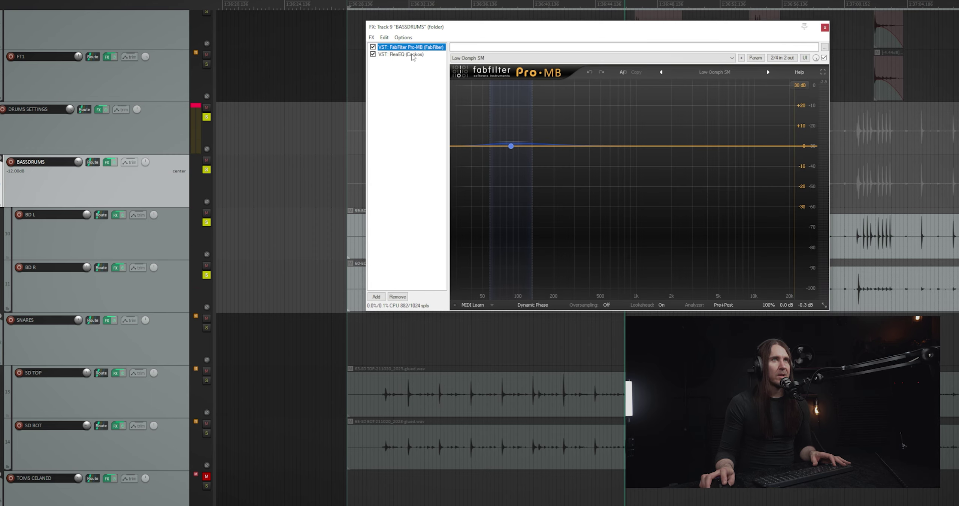
pyautogui.click(397, 55)
pyautogui.click(668, 28)
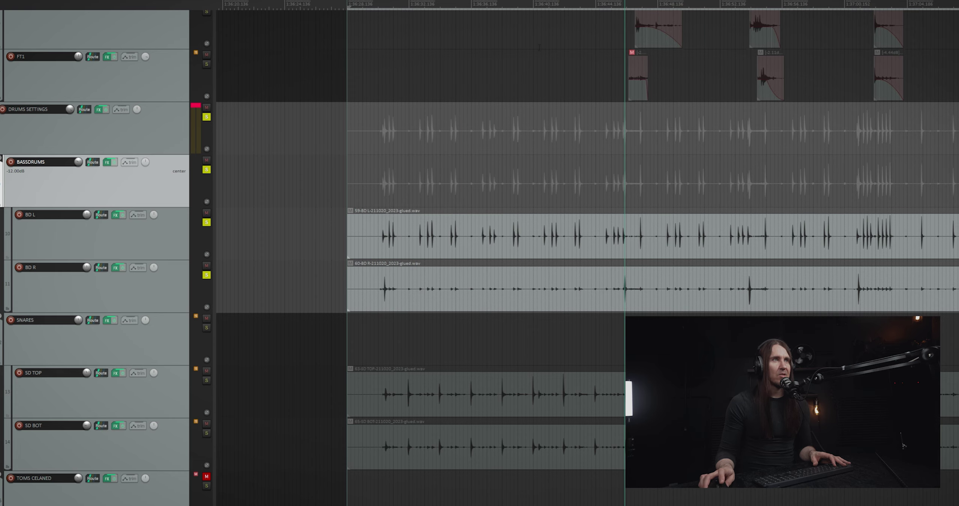
# Examine the ReaEQ settings on BD L and the ReaEQ and ReaComp settings on BD R, then close both effects chains
pyautogui.click(116, 215)
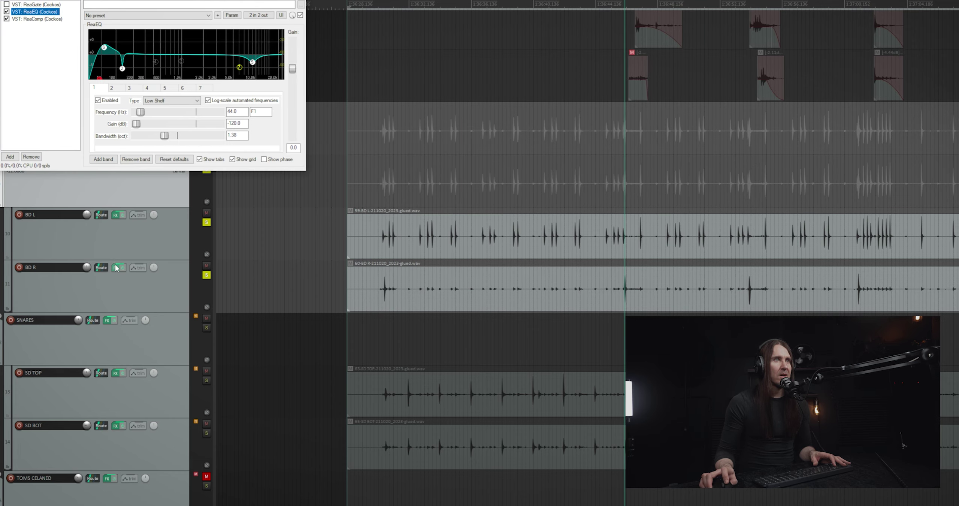
pyautogui.click(116, 267)
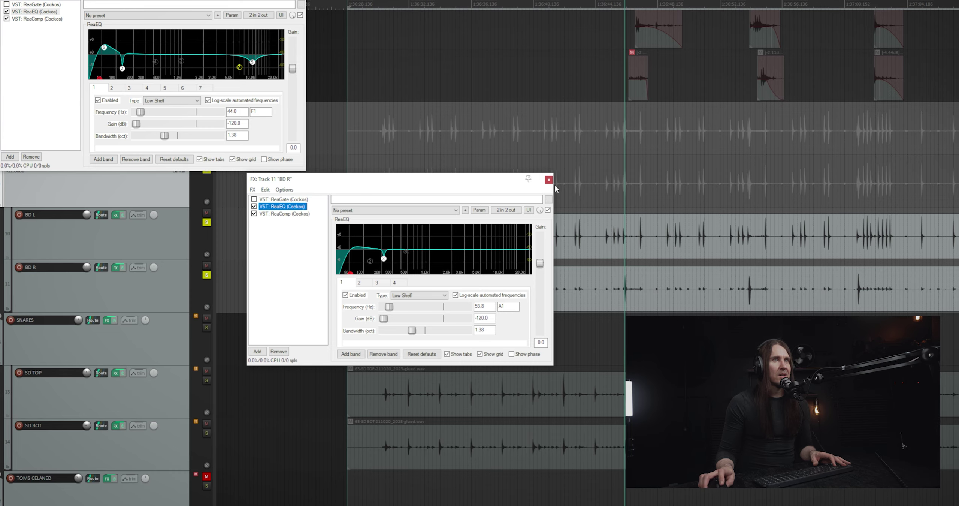
pyautogui.press('Down')
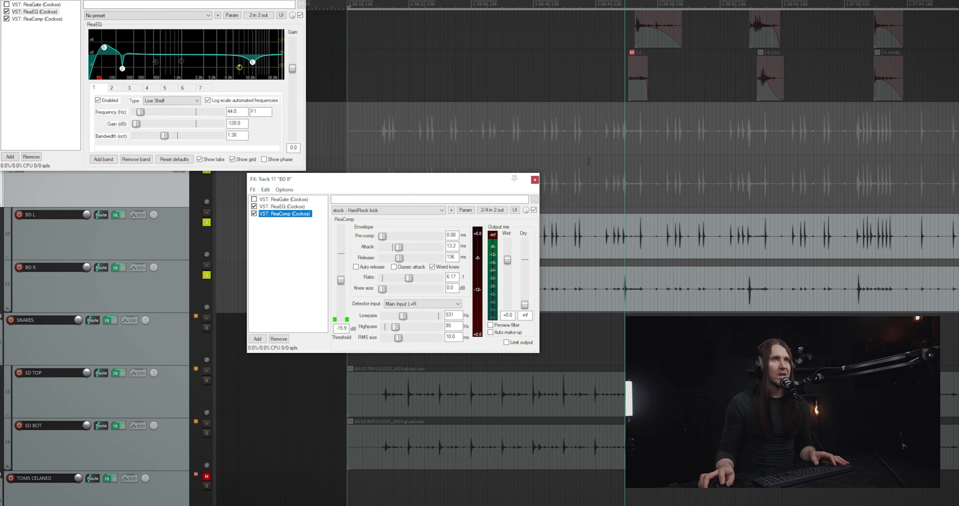
pyautogui.click(535, 180)
pyautogui.press('Escape')
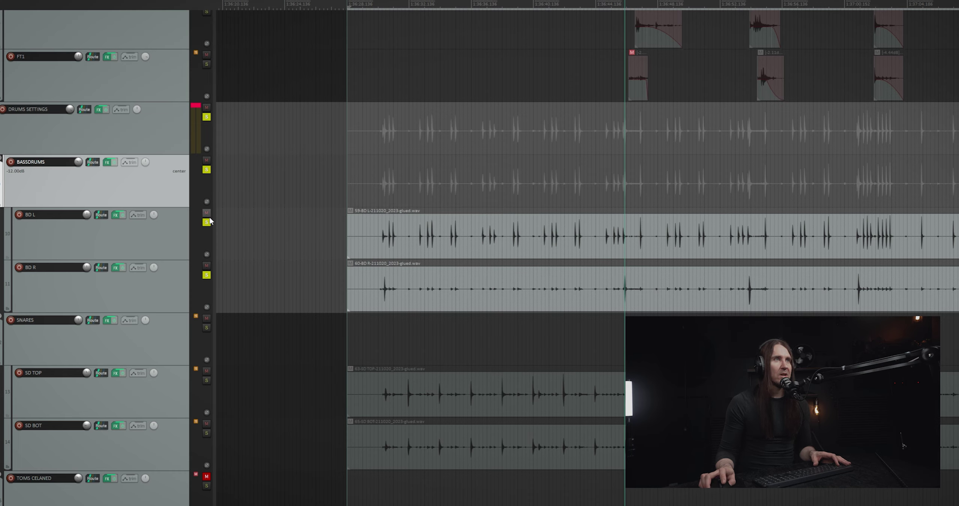
# Unsolo BD L, BD R, BASSDRUMS and DRUMS SETTINGS
pyautogui.click(206, 222)
pyautogui.click(206, 275)
pyautogui.click(207, 170)
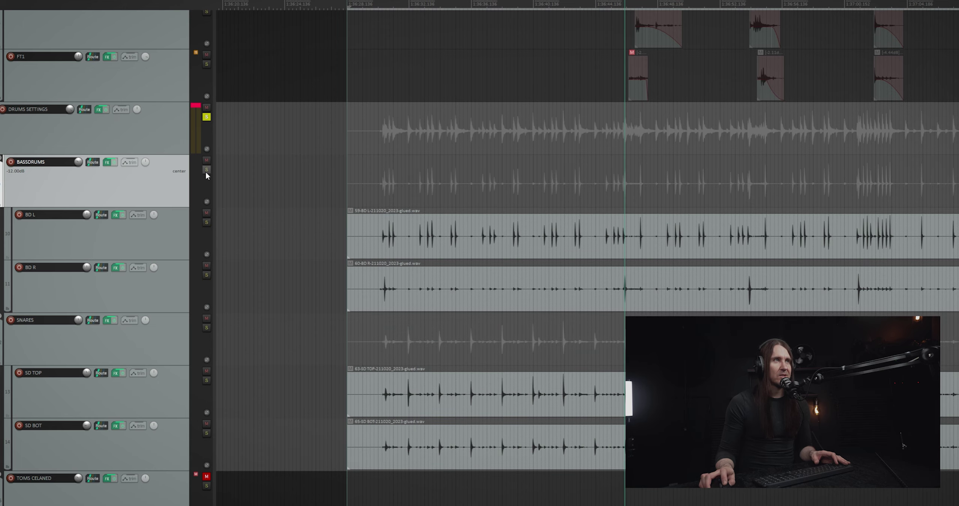
pyautogui.click(206, 118)
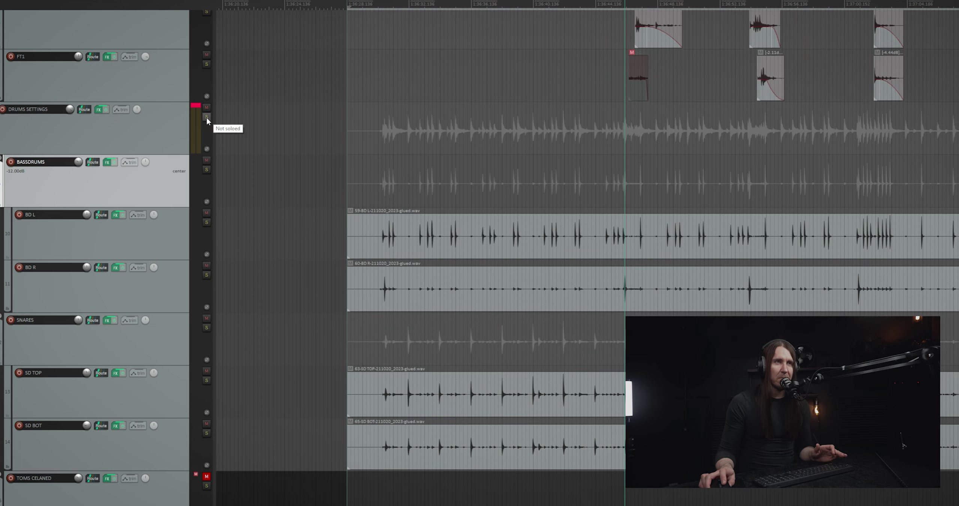
# Solo SNARES, open its effects chain, and compare the snare sound with FabFilter Pro-R bypassed and enabled
pyautogui.click(207, 327)
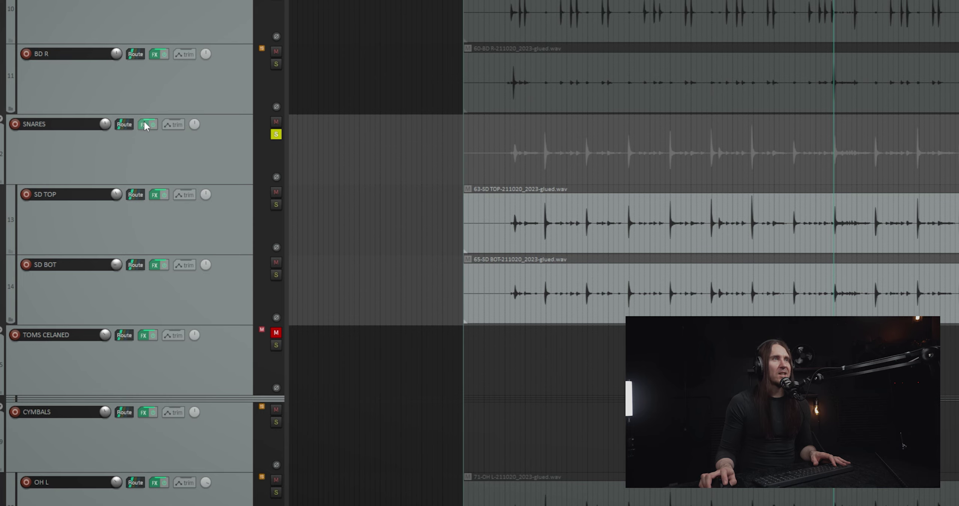
pyautogui.click(108, 320)
pyautogui.click(195, 72)
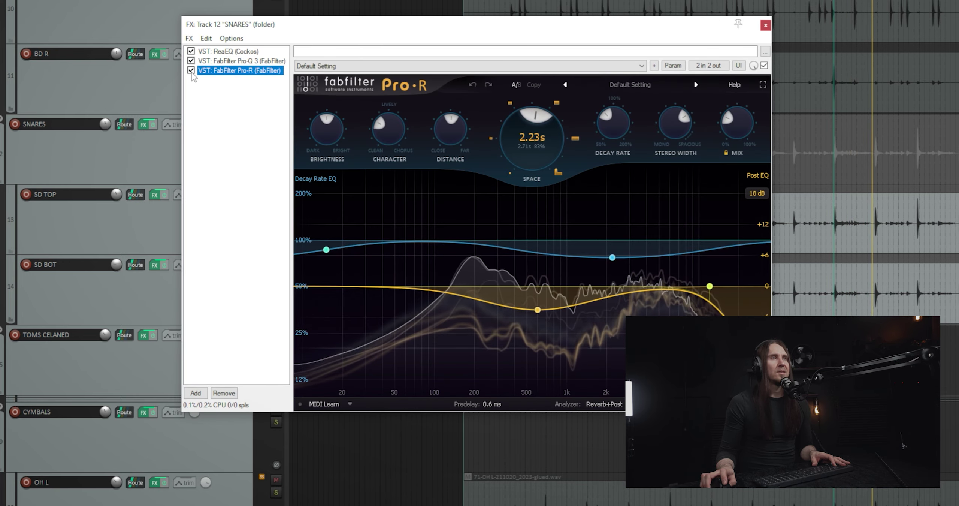
pyautogui.click(191, 71)
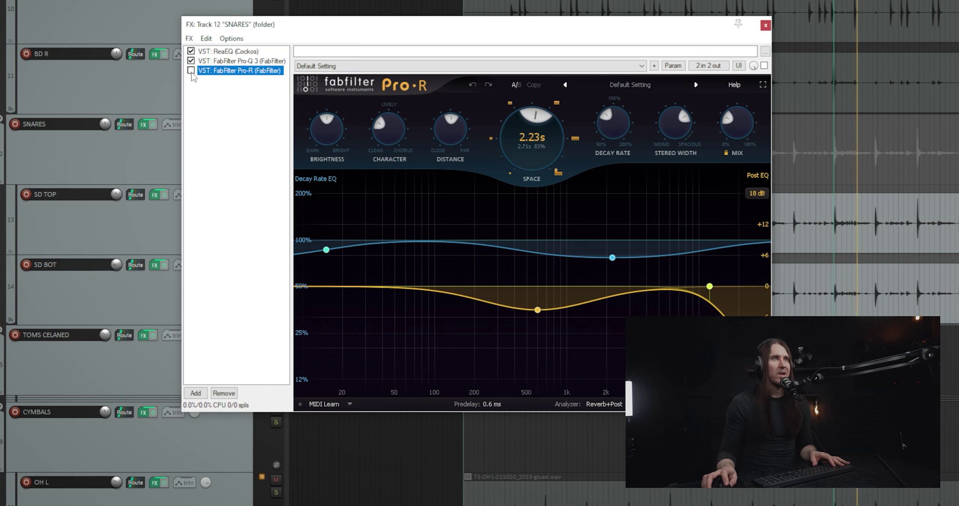
pyautogui.click(192, 71)
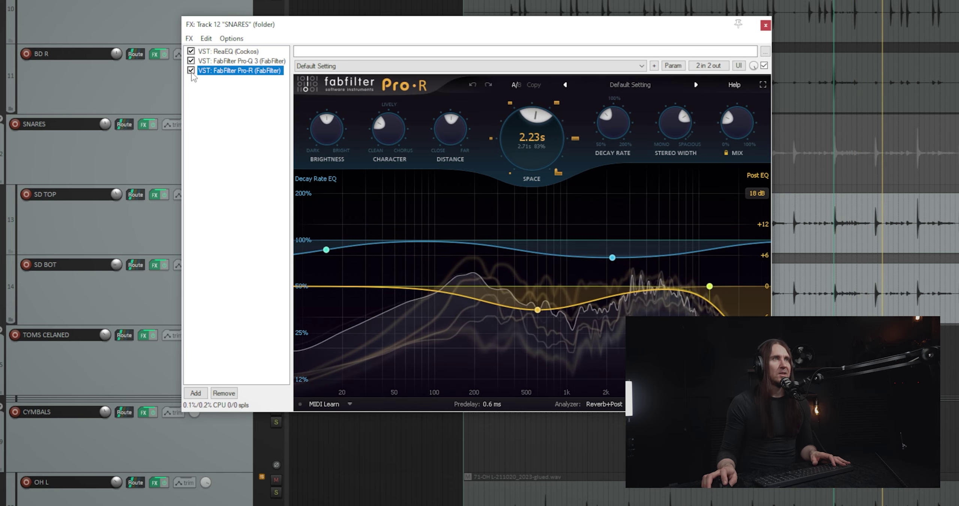
# Examine the FabFilter Pro-Q 3 and ReaEQ settings on SNARES, and close its effects chain
pyautogui.click(233, 60)
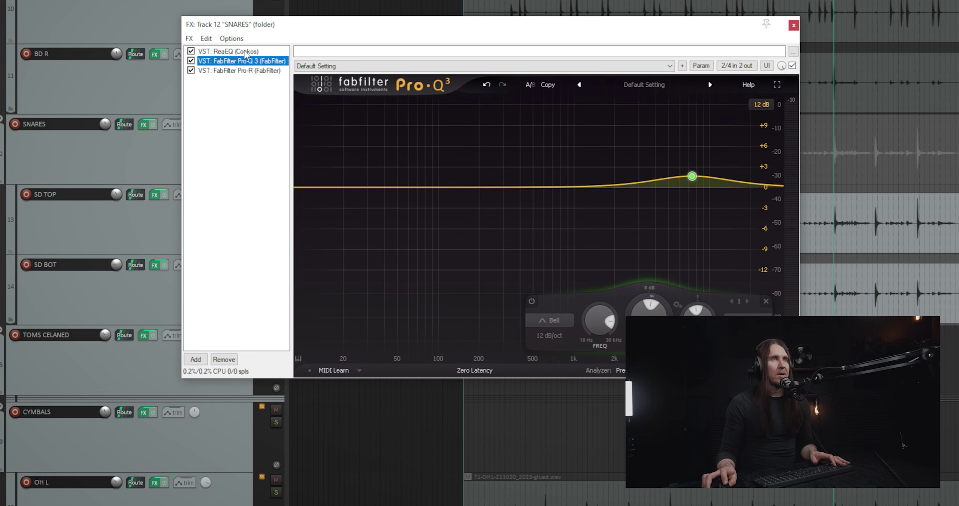
pyautogui.click(246, 51)
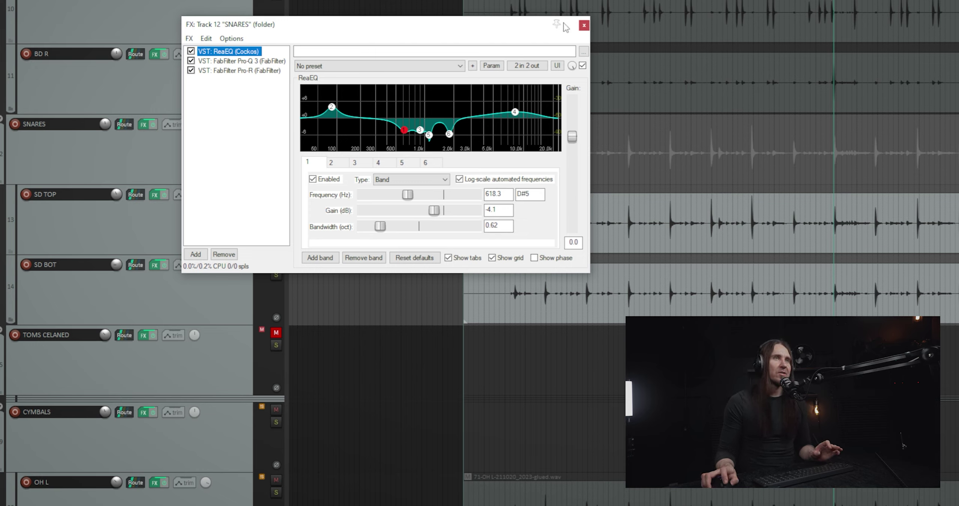
pyautogui.click(586, 26)
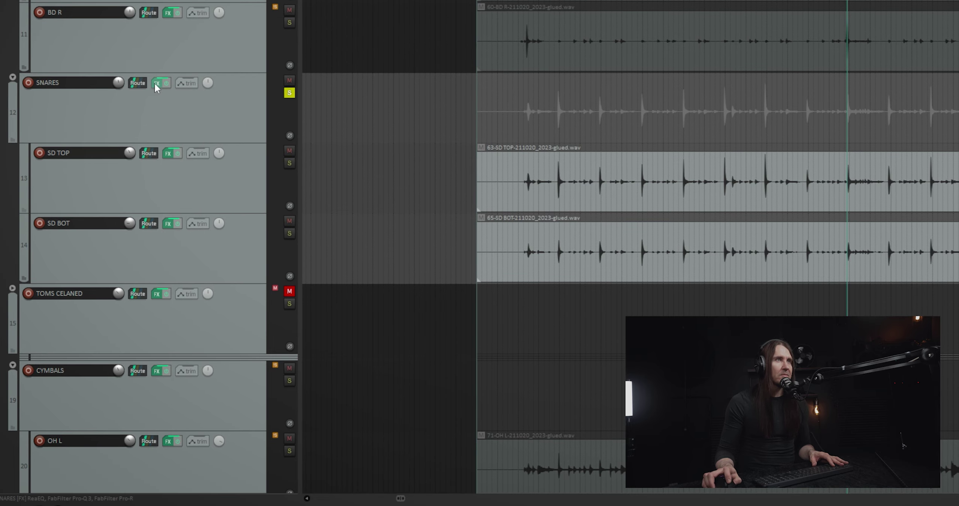
# Compare the snare sound with the effects of SNARES, SD TOP and SD BOT disabled and re-enabled
pyautogui.click(176, 224)
pyautogui.press('space')
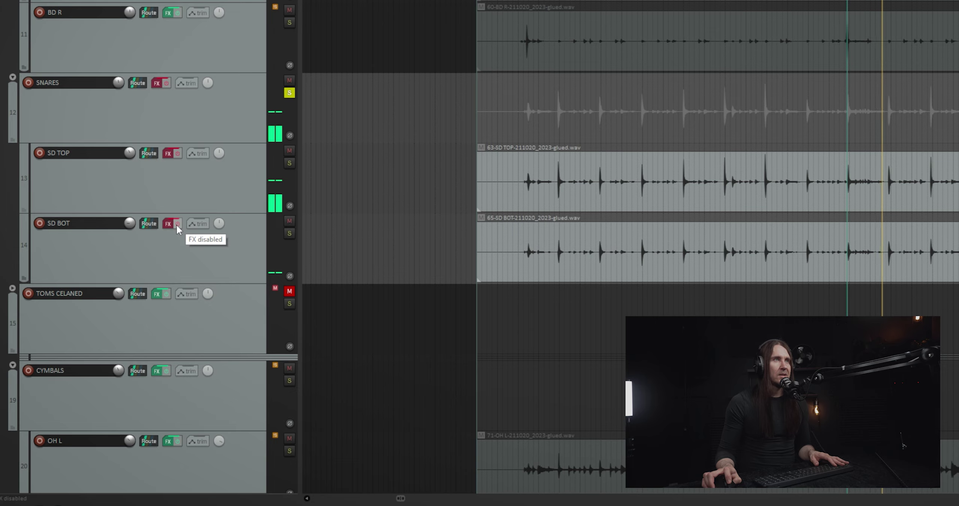
pyautogui.press('space')
pyautogui.click(177, 223)
pyautogui.click(178, 154)
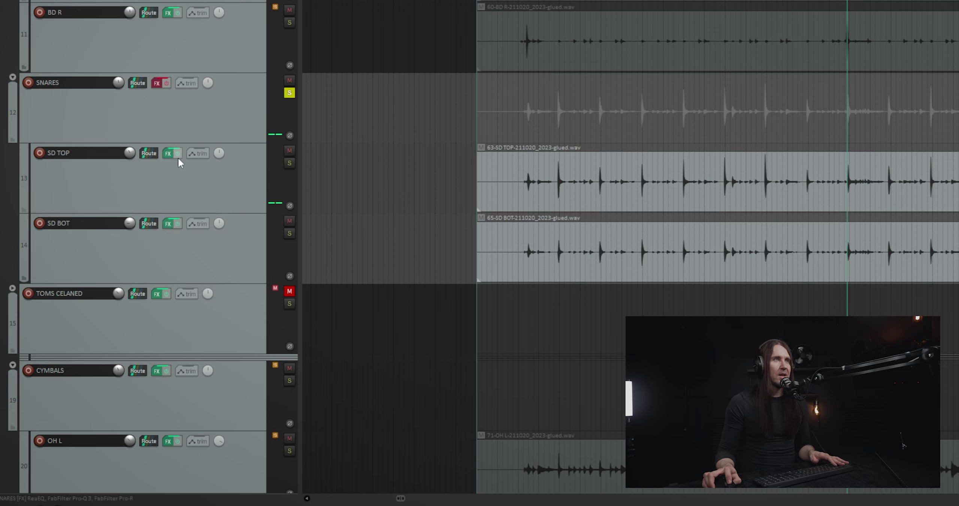
pyautogui.click(168, 80)
pyautogui.press('space')
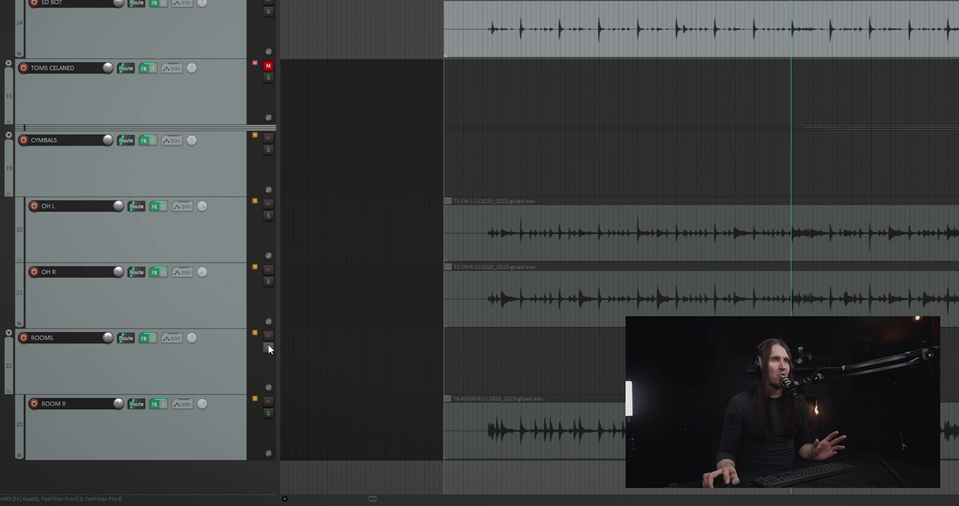
# Solo ROOMS in addition to SNARES and audition the two folders together
pyautogui.click(268, 348)
pyautogui.scroll(10, 206, 365)
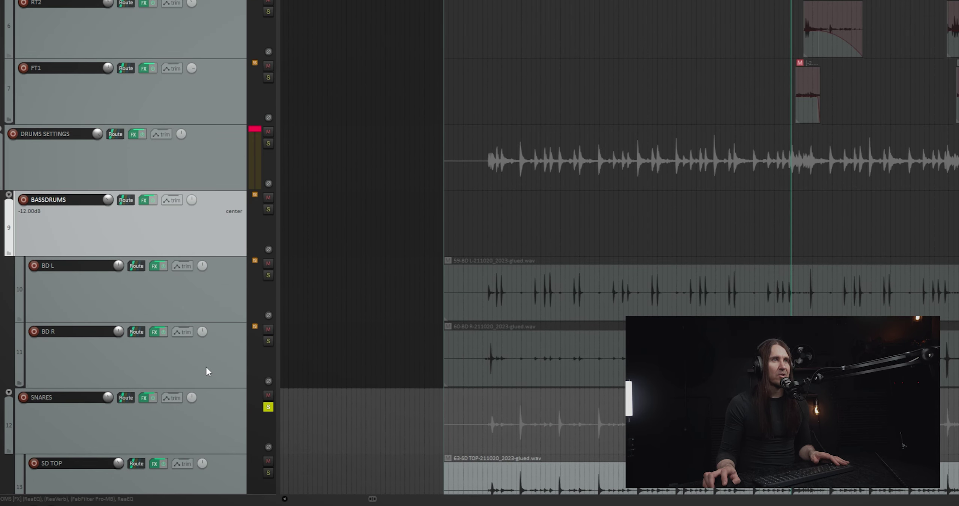
pyautogui.scroll(-3, 205, 363)
pyautogui.press('space')
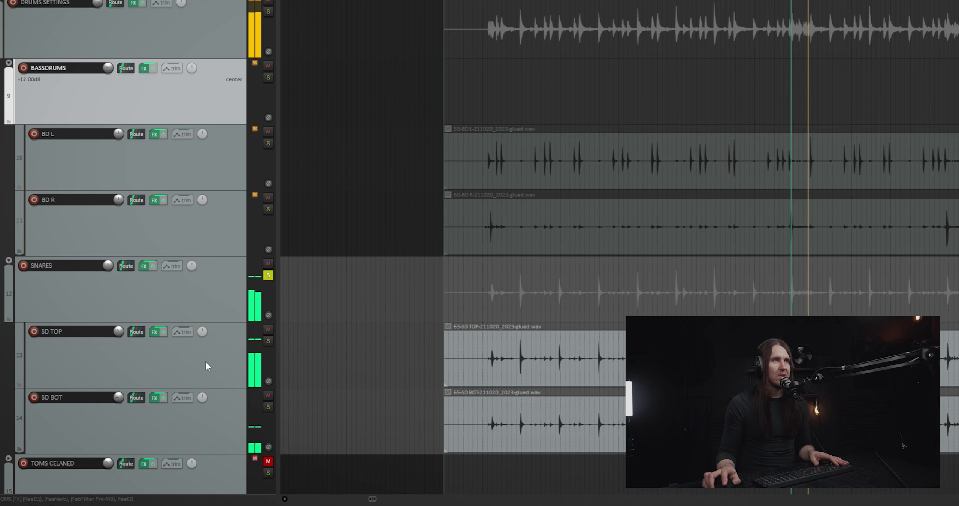
pyautogui.press('space')
# Compare the soloed snares without and with the ROOMS folder, leaving ROOMS soloed
pyautogui.scroll(-7, 208, 356)
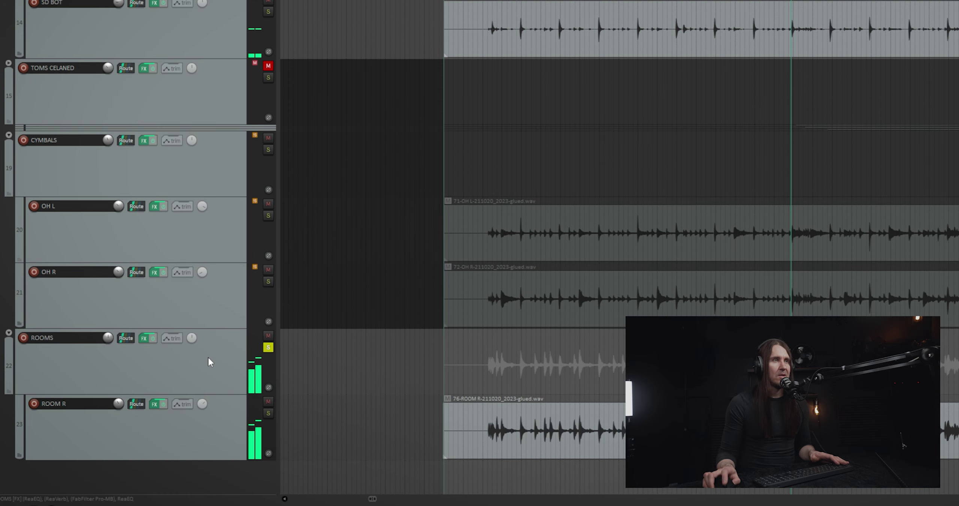
pyautogui.click(270, 347)
pyautogui.click(269, 347)
pyautogui.press('space')
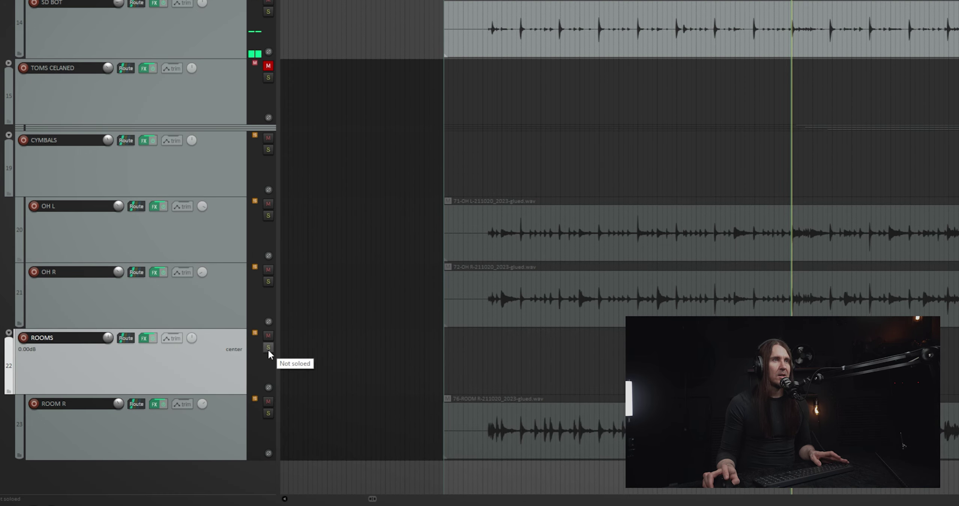
pyautogui.click(268, 347)
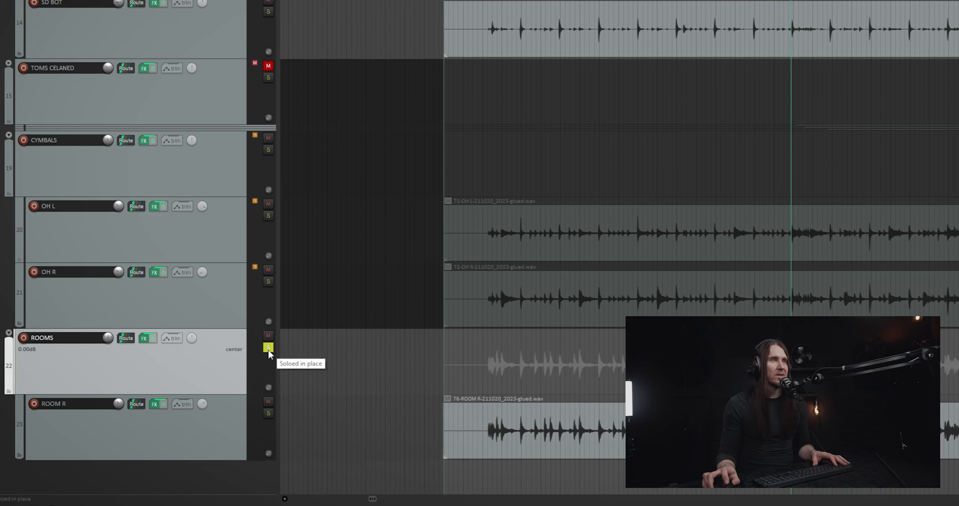
# Unsolo SNARES, keeping only the ROOMS folder soloed
pyautogui.scroll(8, 239, 360)
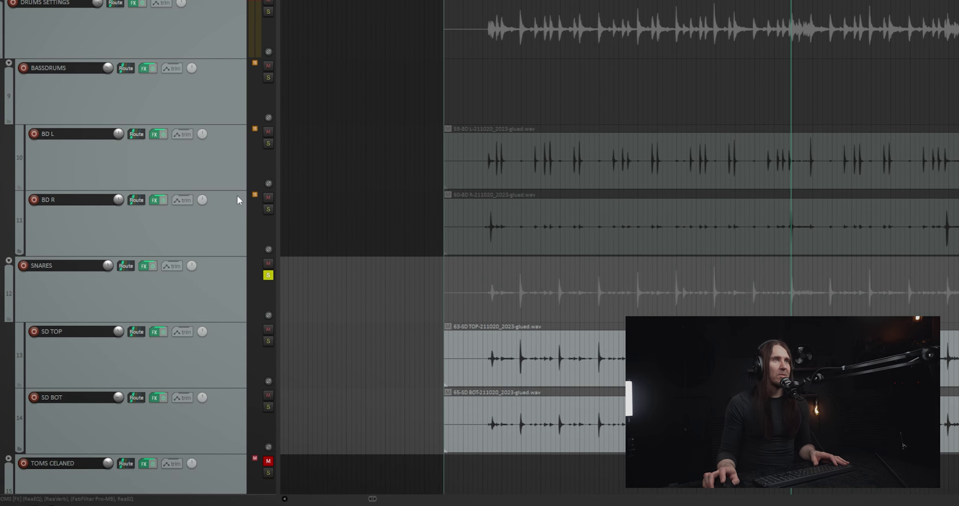
pyautogui.click(268, 276)
pyautogui.scroll(-8, 192, 279)
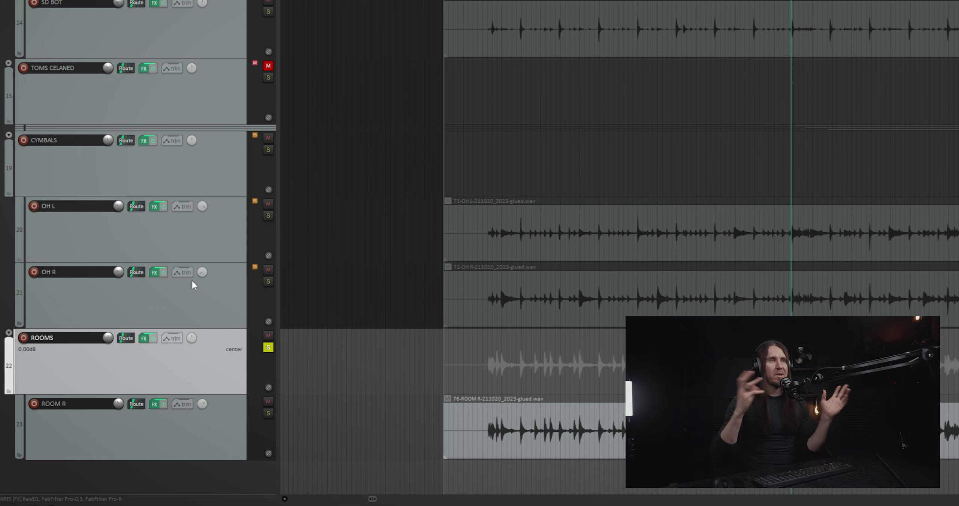
# Examine ReaEQ on ROOMS and ReaGate, ReaEQ and ReaComp on ROOM R during playback, then close both effects chains
pyautogui.click(146, 339)
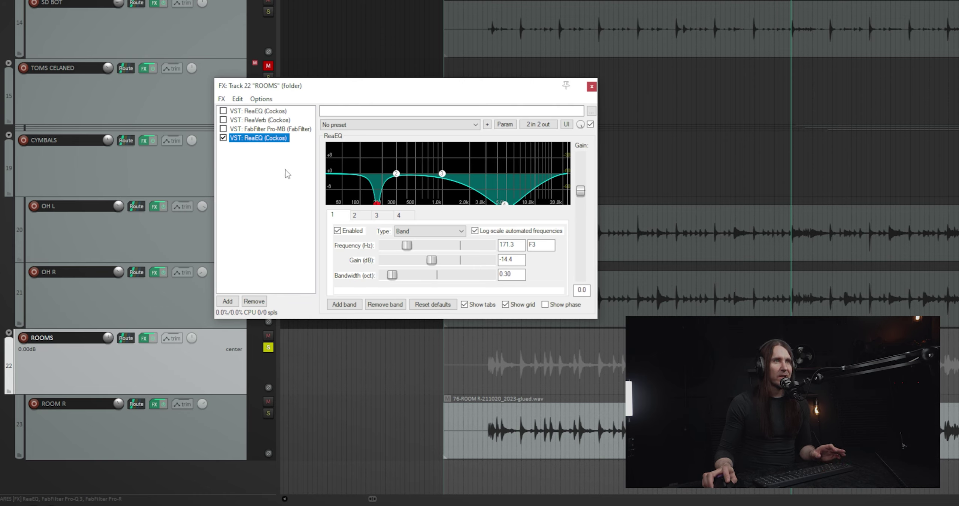
pyautogui.click(155, 403)
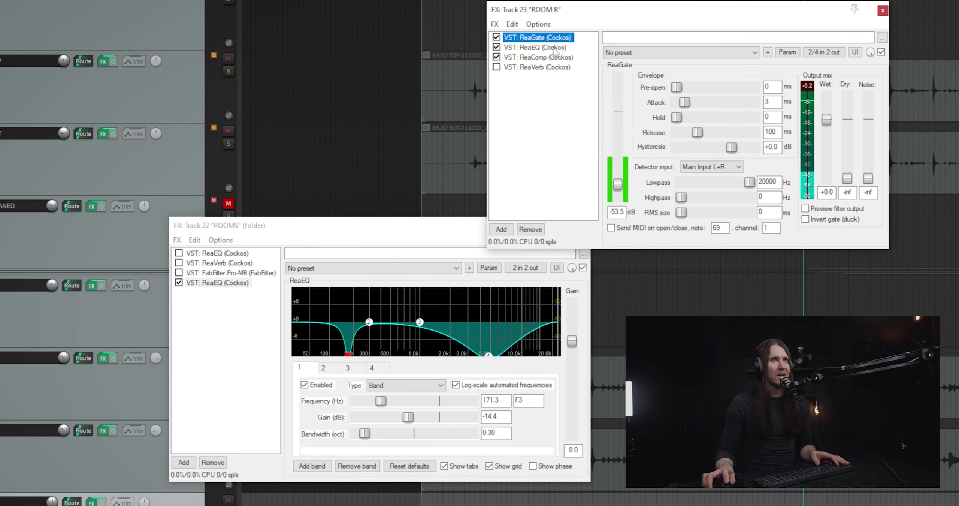
pyautogui.click(554, 48)
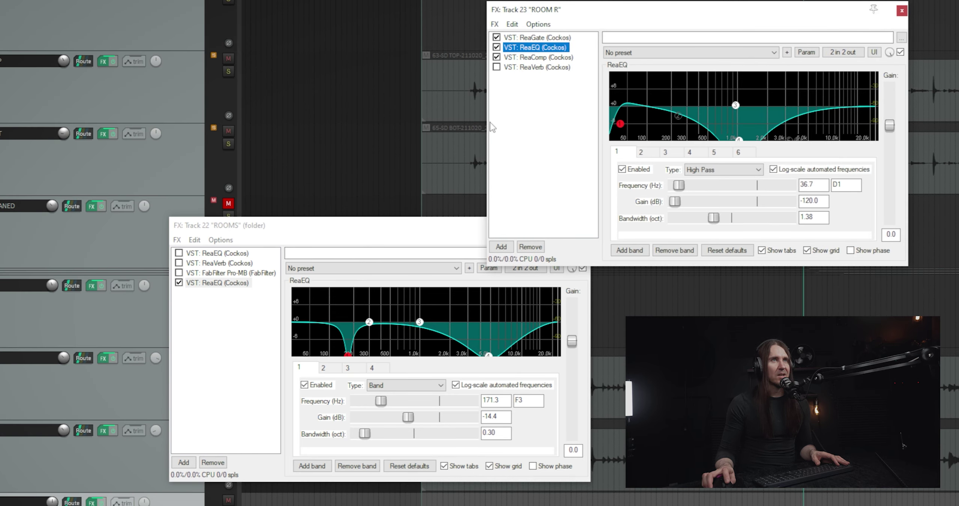
pyautogui.click(543, 60)
pyautogui.click(553, 47)
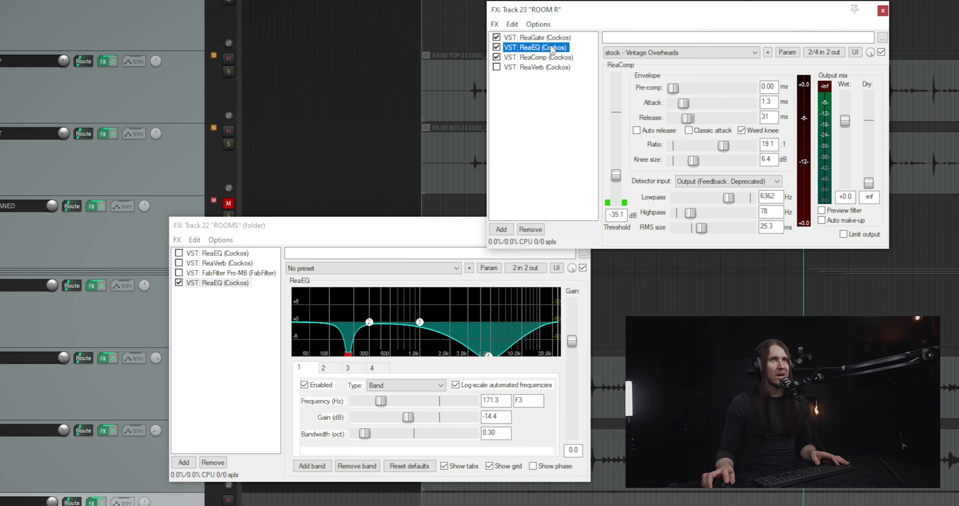
pyautogui.press('space')
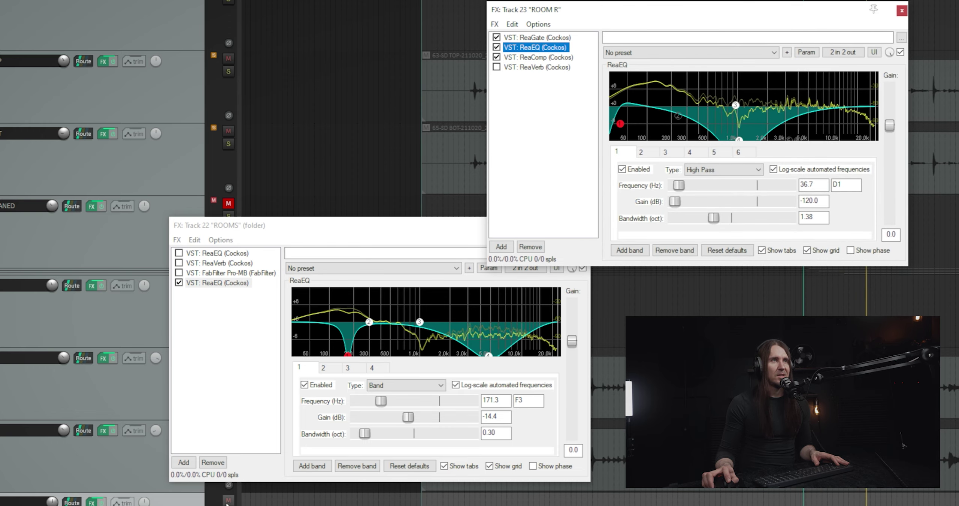
pyautogui.press('space')
pyautogui.click(902, 11)
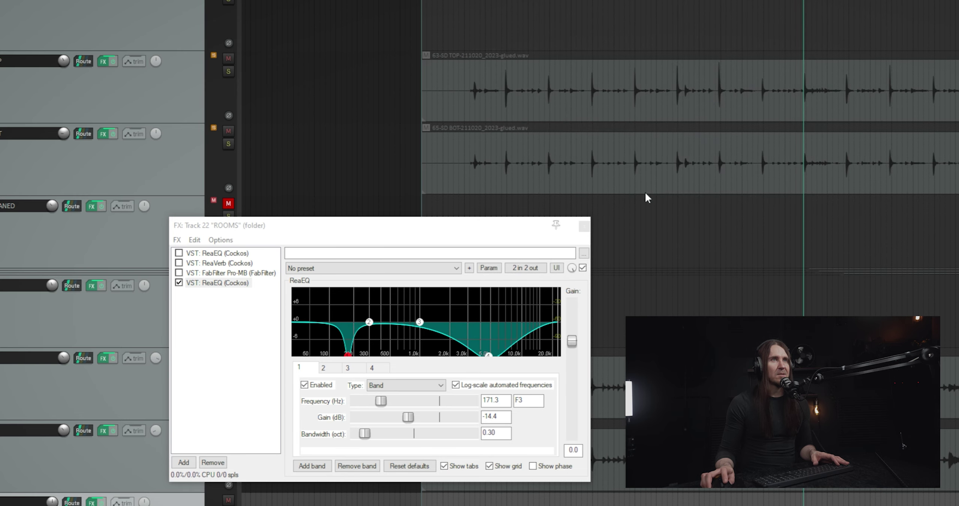
pyautogui.click(585, 226)
# Compare the room sound with the effects of ROOM R and ROOMS disabled and re-enabled
pyautogui.press('space')
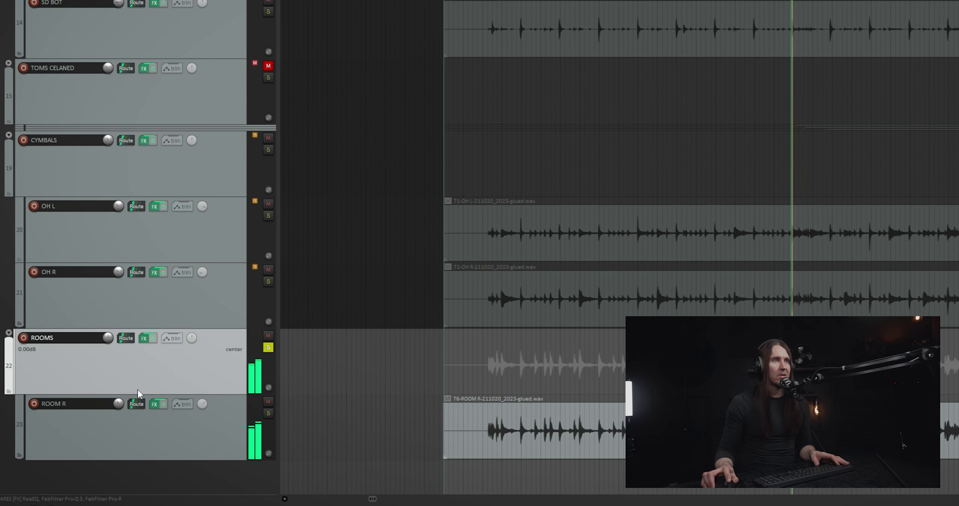
pyautogui.click(163, 404)
pyautogui.click(154, 338)
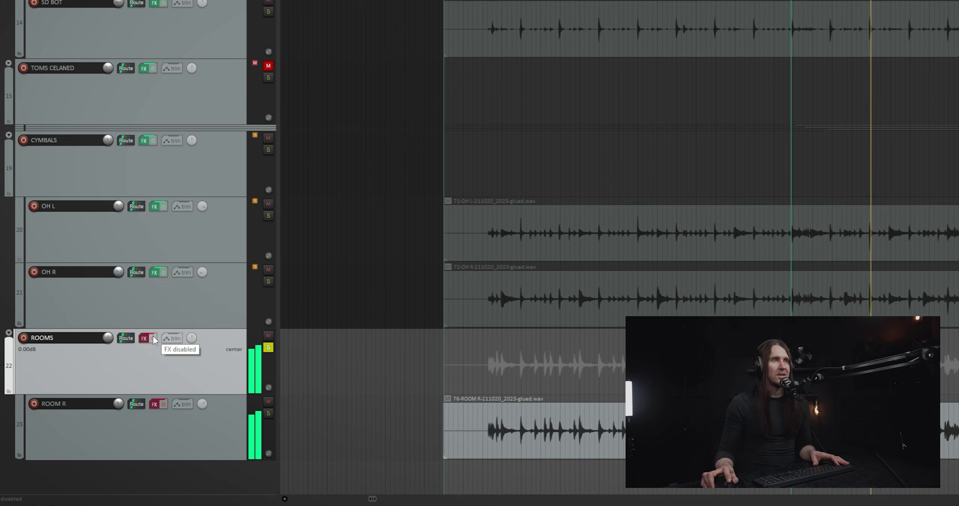
pyautogui.click(153, 338)
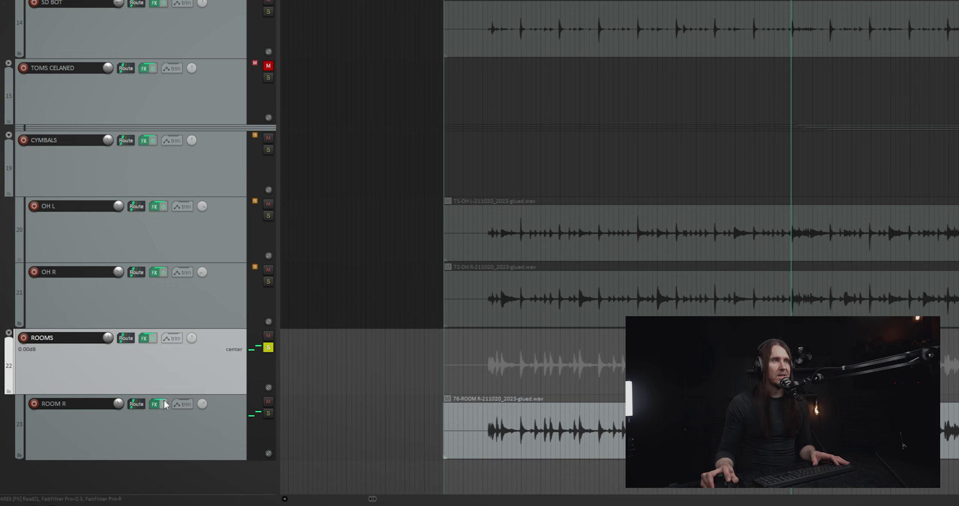
pyautogui.press('space')
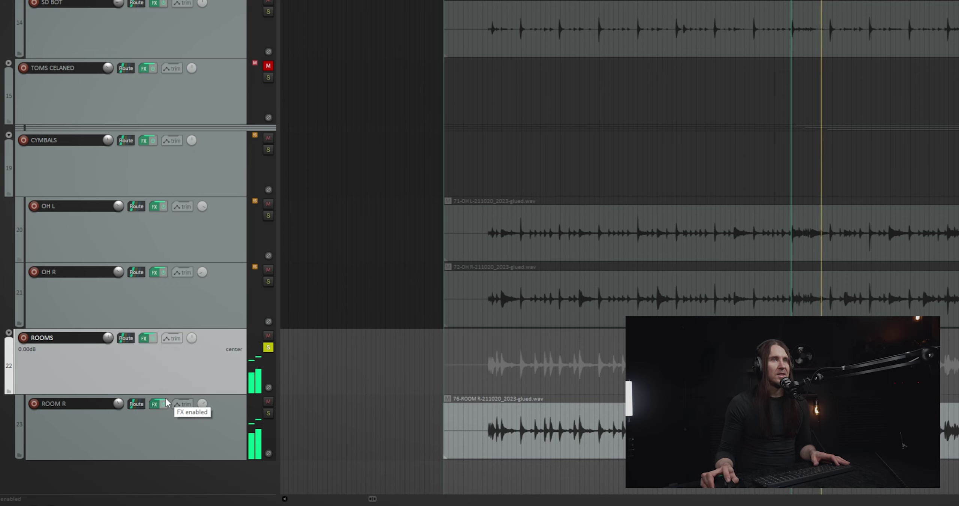
pyautogui.press('space')
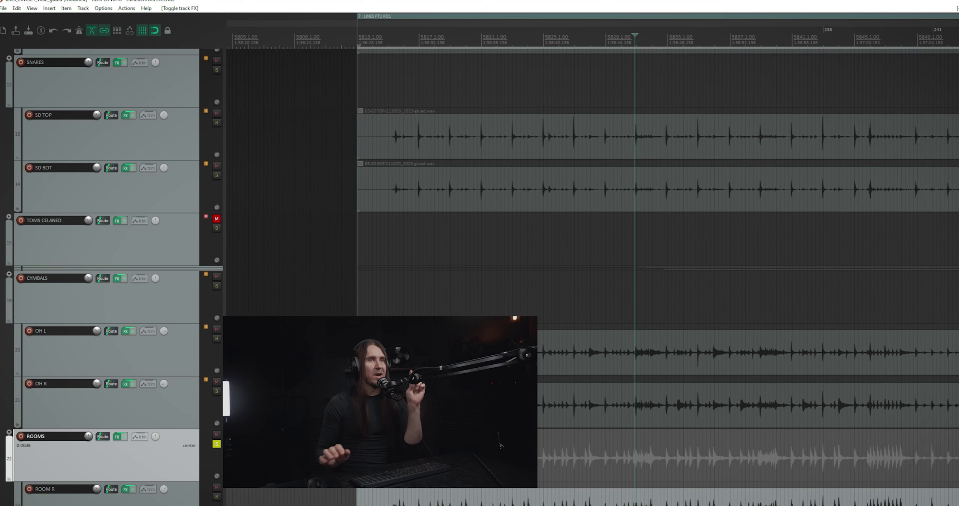
# Unsolo ROOMS after a short playback, then solo CYMBALS and audition it
pyautogui.press('space')
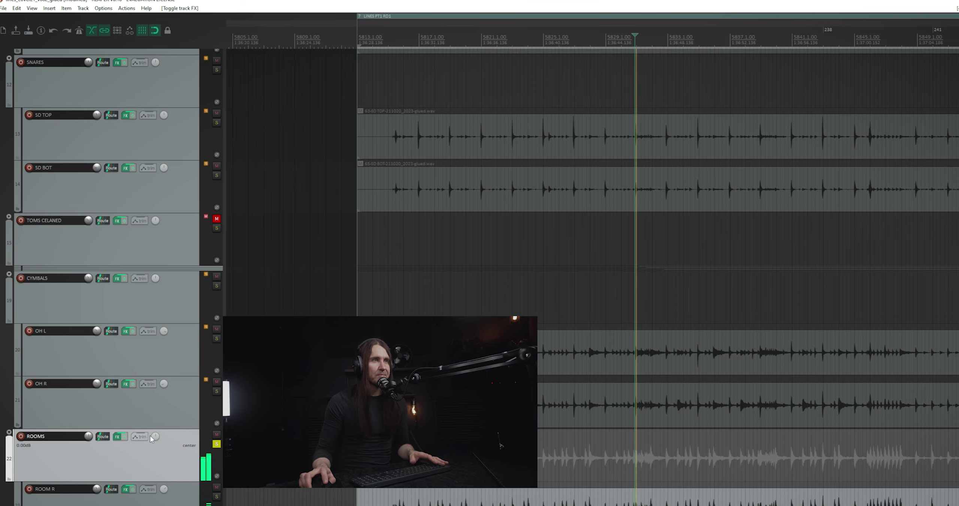
pyautogui.press('space')
pyautogui.click(216, 443)
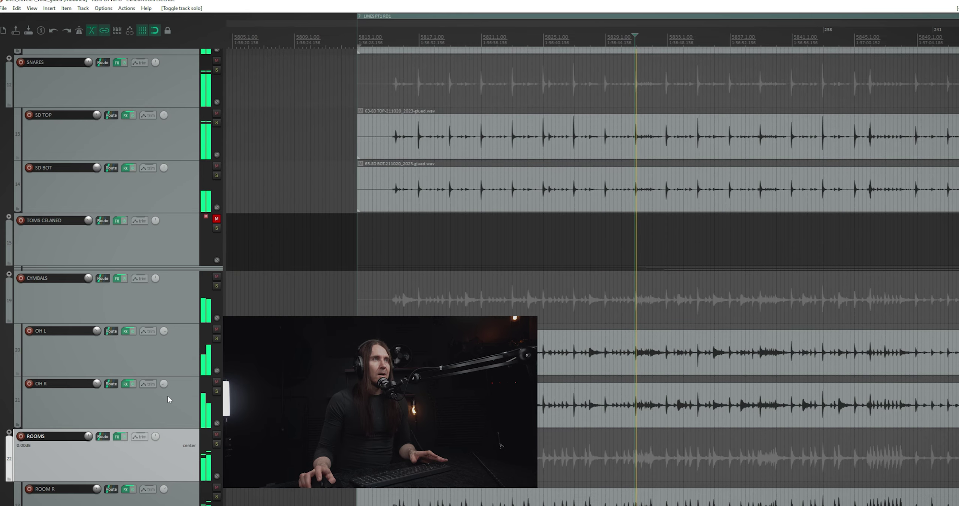
pyautogui.click(217, 286)
pyautogui.press('space')
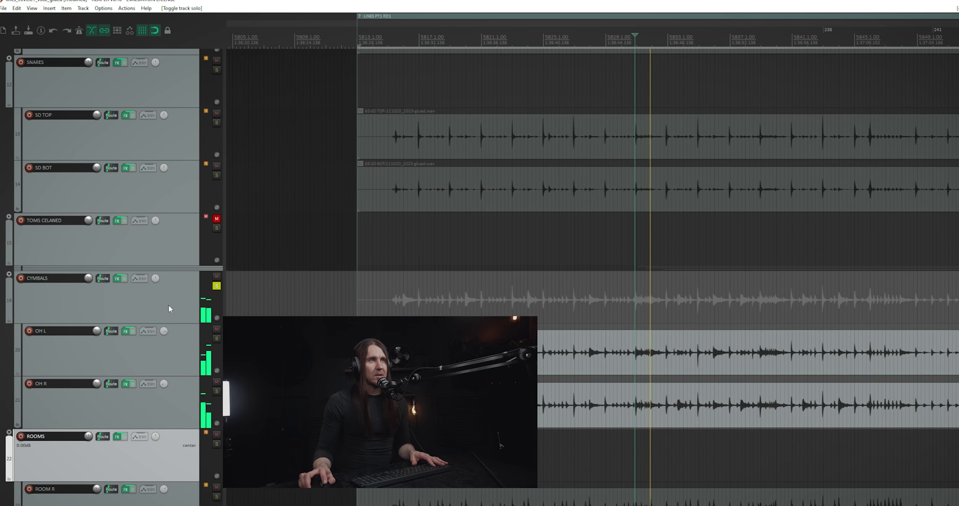
# Examine the effects chains of CYMBALS, OH L and OH R, close them, and audition the soloed cymbals
pyautogui.click(150, 301)
pyautogui.click(119, 279)
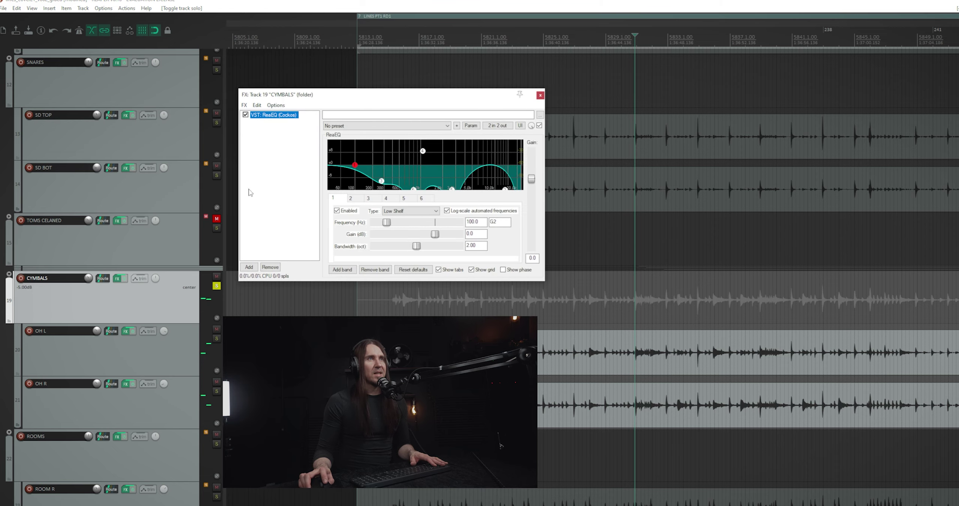
pyautogui.click(126, 331)
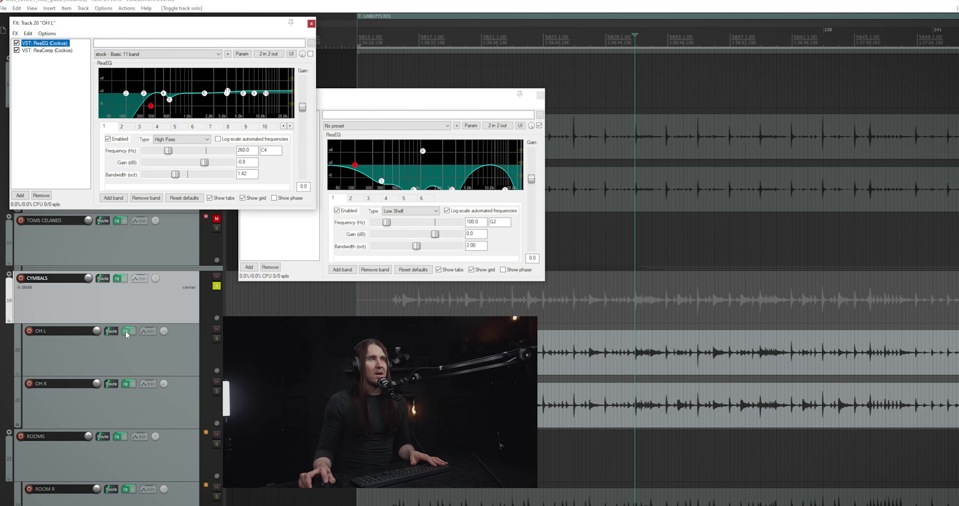
pyautogui.click(127, 384)
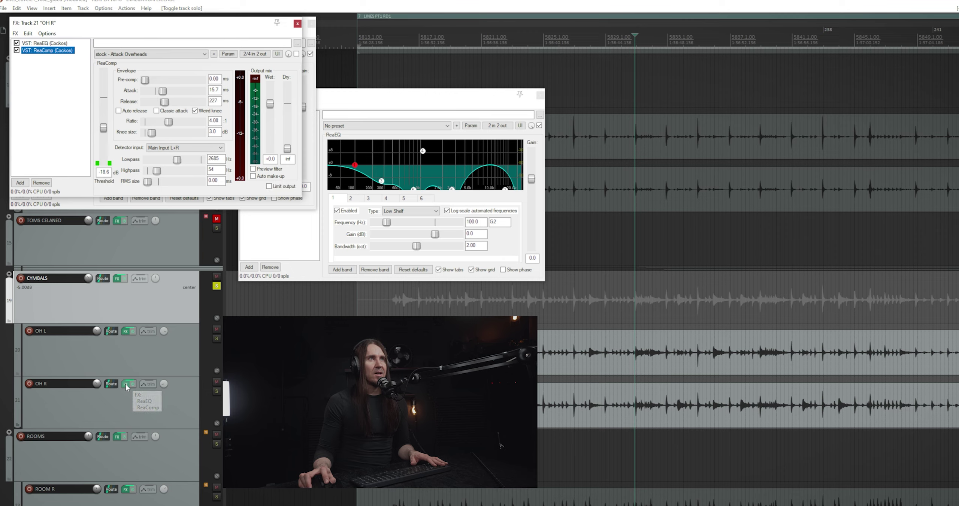
pyautogui.click(126, 383)
pyautogui.click(540, 96)
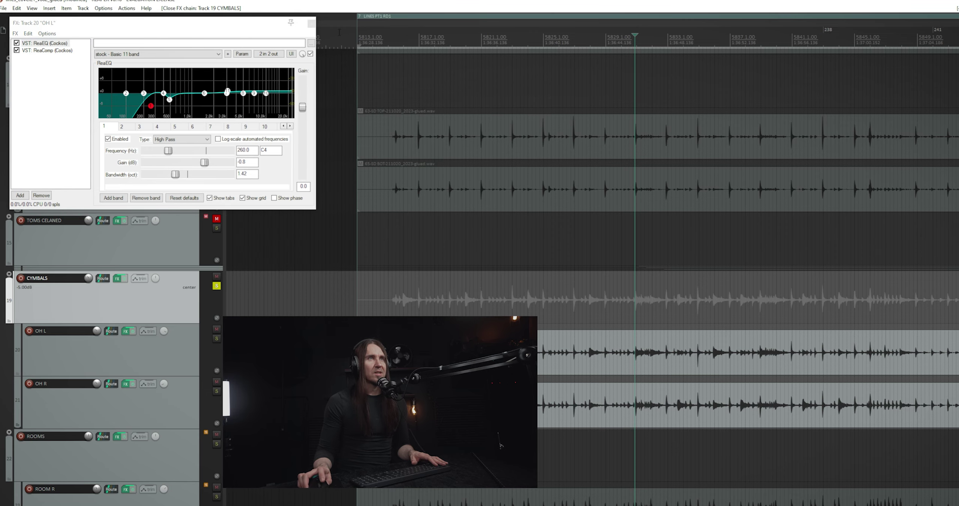
pyautogui.click(311, 23)
pyautogui.press('space')
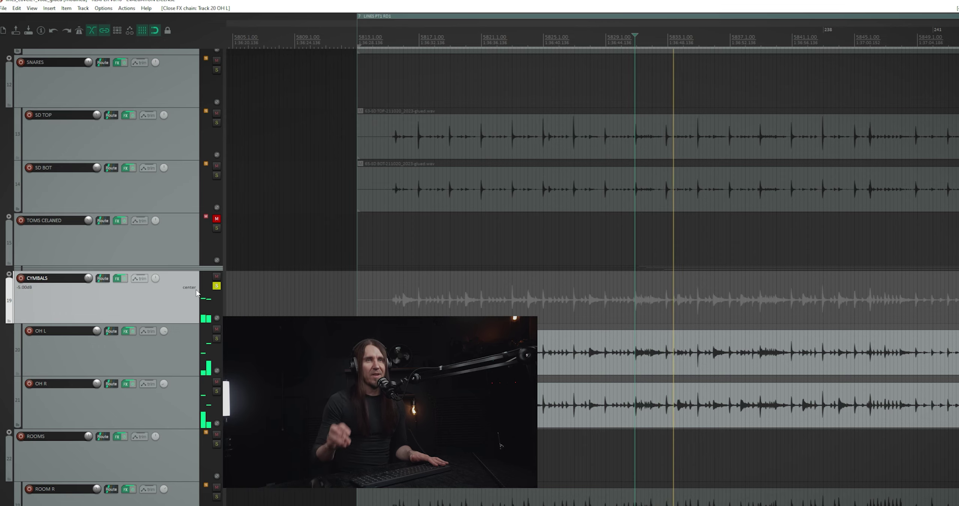
pyautogui.press('space')
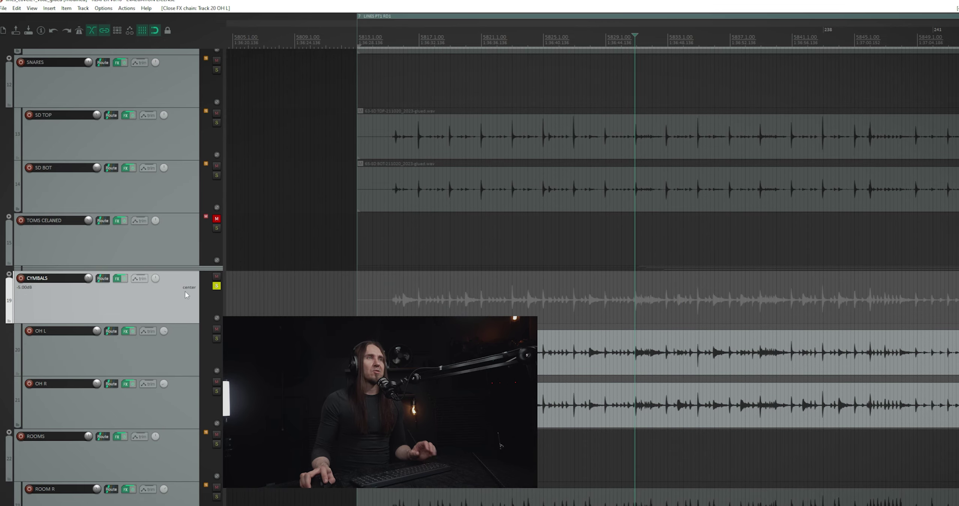
# Unsolo CYMBALS, play the full drum mix, and mute the CYMBALS folder during playback
pyautogui.click(217, 285)
pyautogui.press('space')
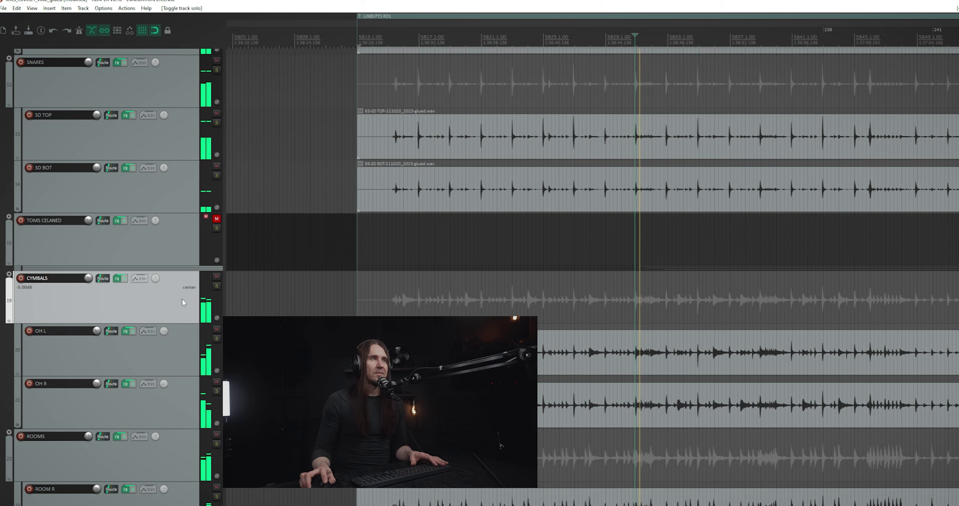
pyautogui.click(217, 277)
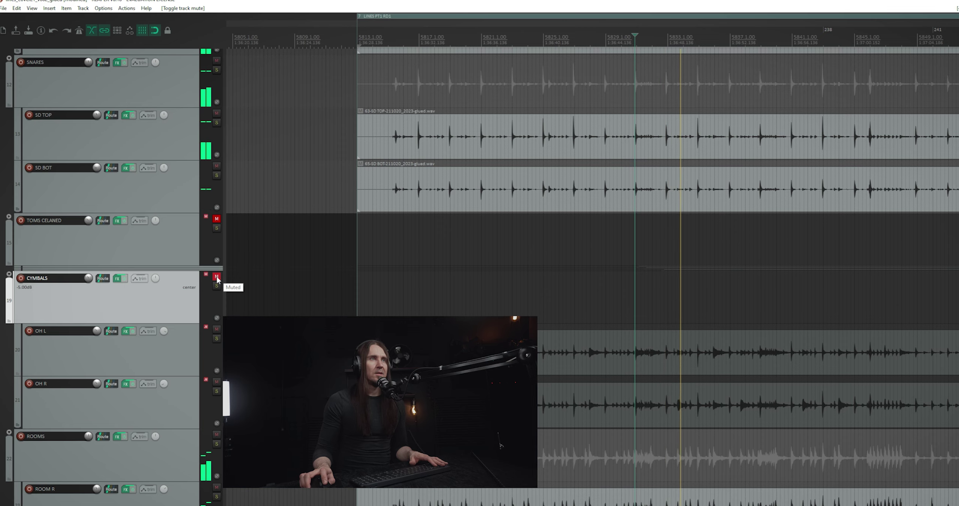
# Unmute CYMBALS, stop playback, examine the folder's ReaEQ settings, and close its effects chain
pyautogui.click(217, 277)
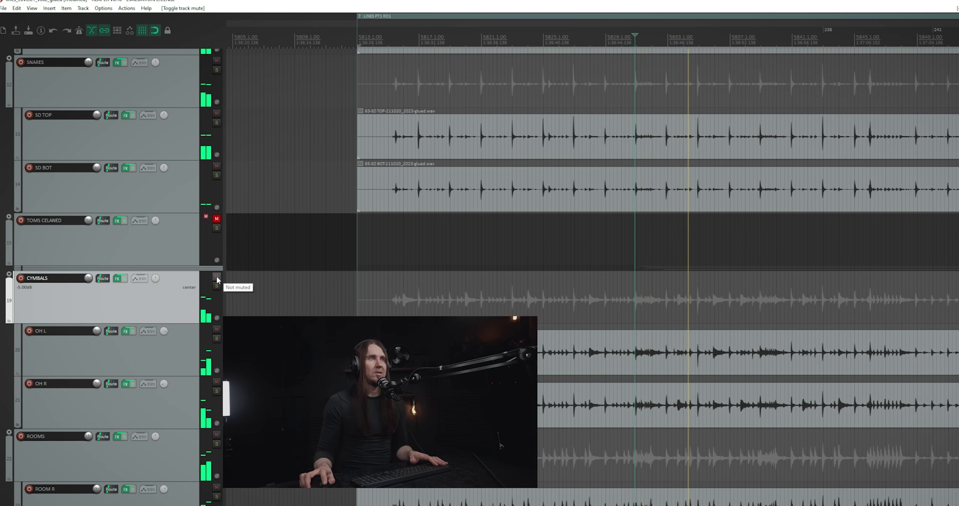
pyautogui.press('space')
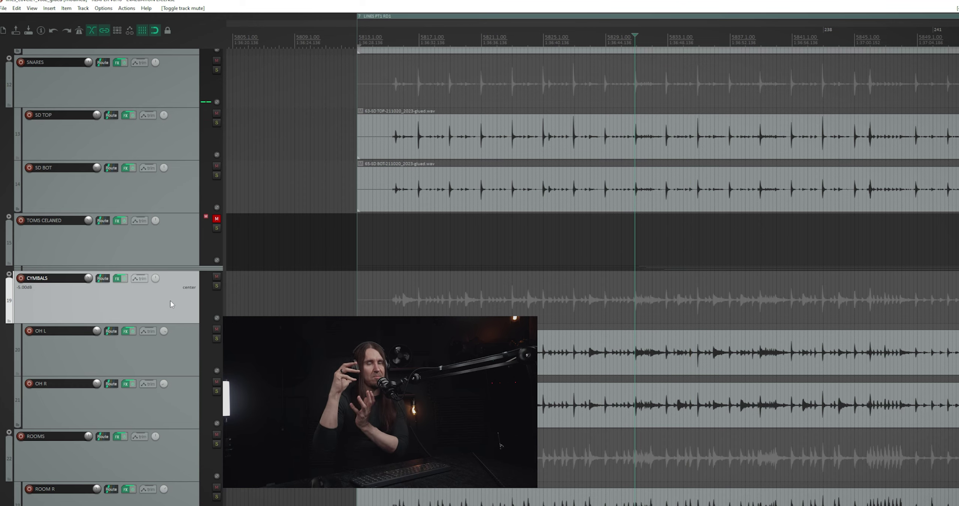
pyautogui.scroll(1, 110, 344)
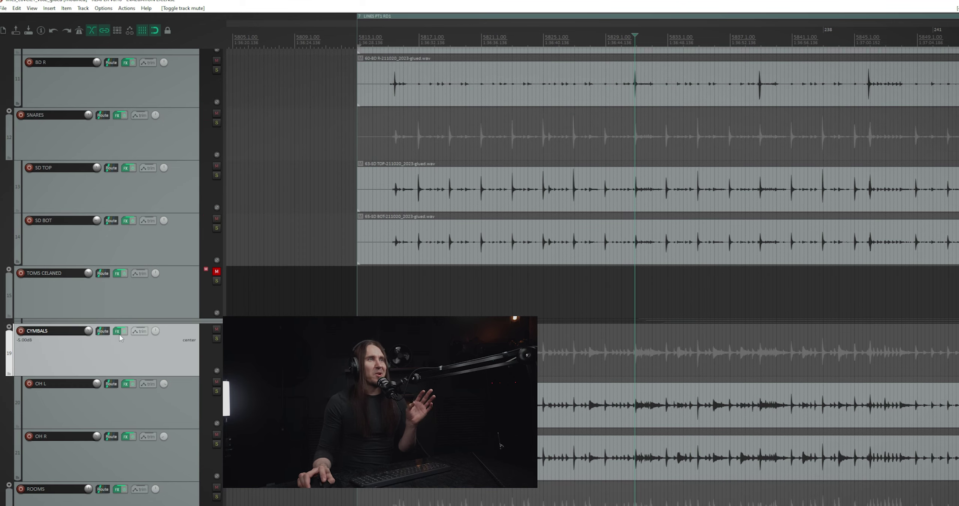
pyautogui.click(118, 331)
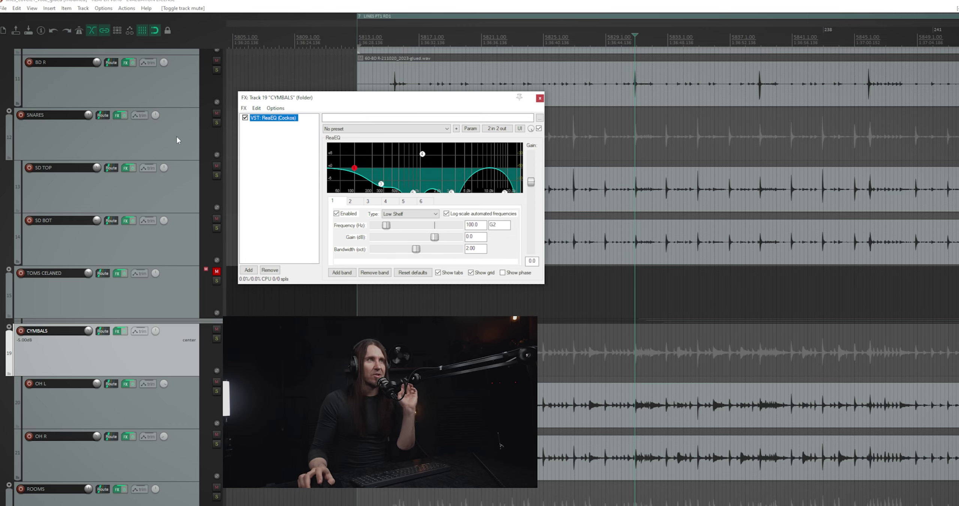
pyautogui.click(540, 98)
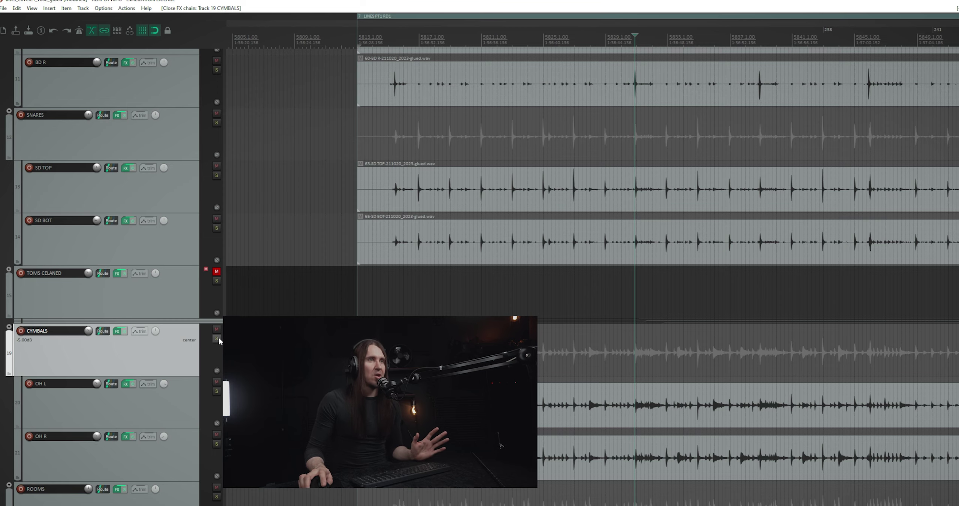
# Play the drum mix through the tom section while viewing the TOMS folder and its RT1, RT2 and FT1 tracks
pyautogui.press('space')
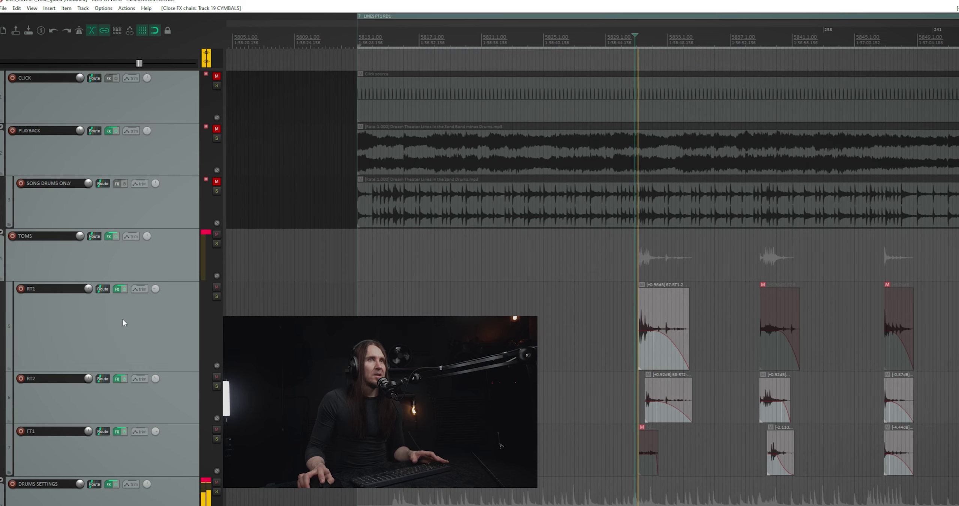
pyautogui.scroll(-6, 123, 320)
pyautogui.scroll(-4, 114, 402)
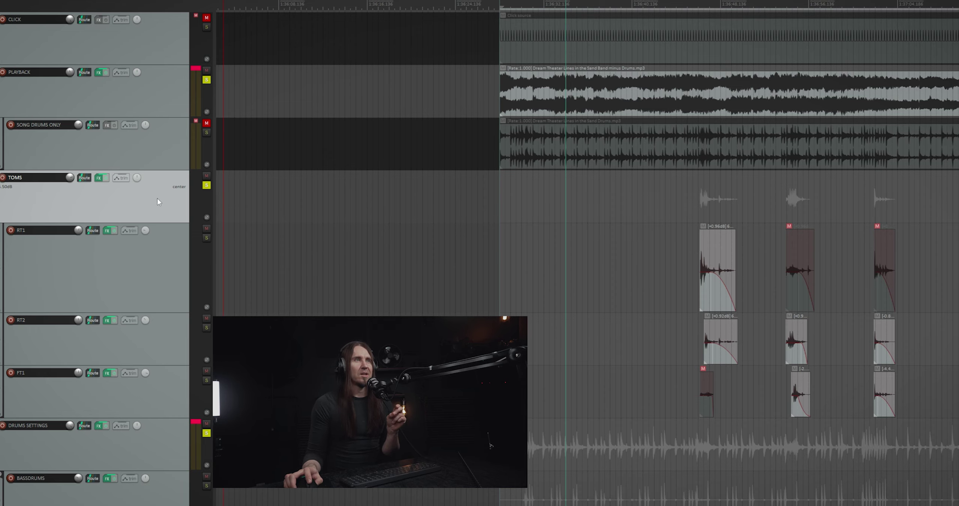
# Audition the soloed TOMS folder from the start of the tom fill spanning RT1, RT2 and FT1
pyautogui.scroll(5, 704, 194)
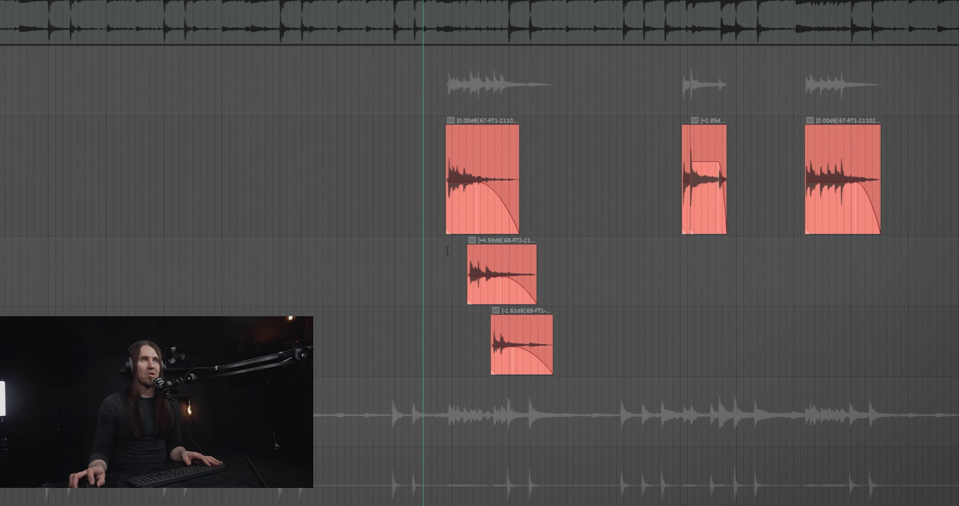
pyautogui.click(447, 251)
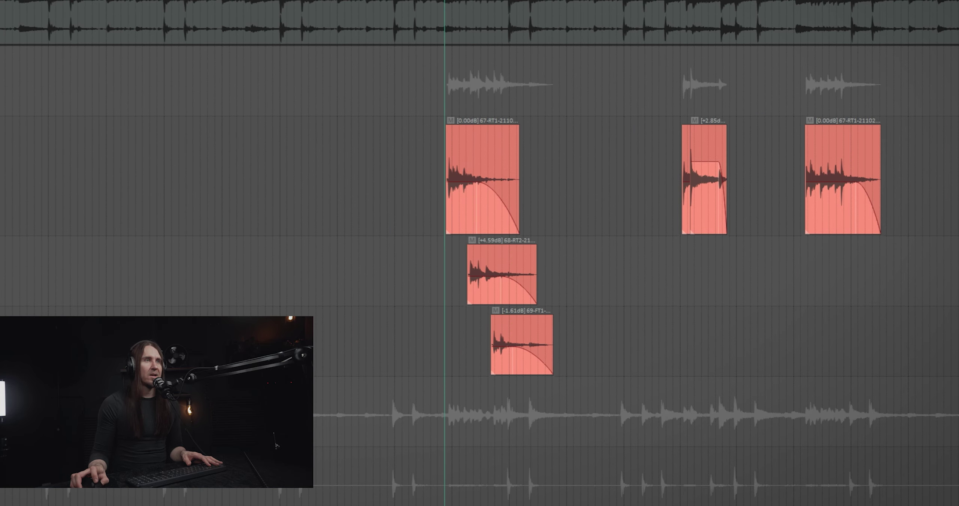
pyautogui.press('space')
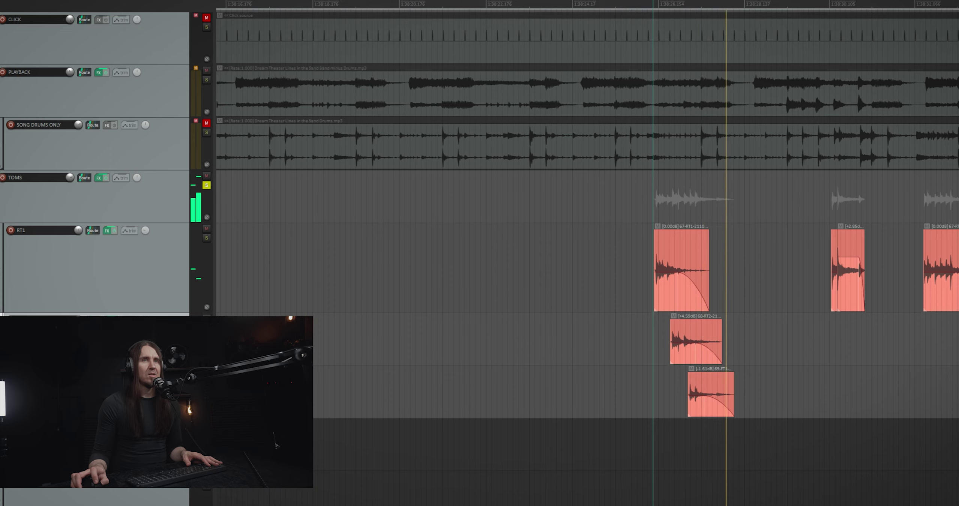
pyautogui.press('space')
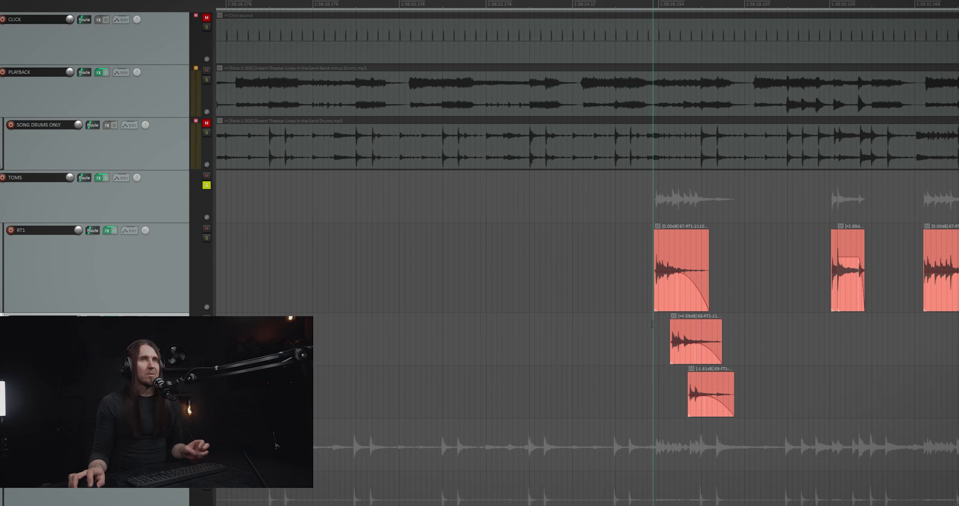
pyautogui.press('space')
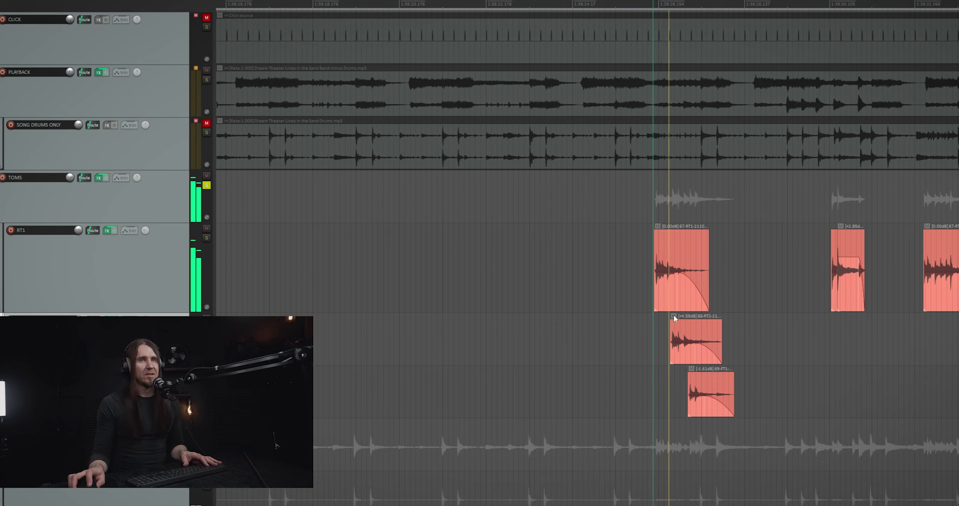
pyautogui.press('space')
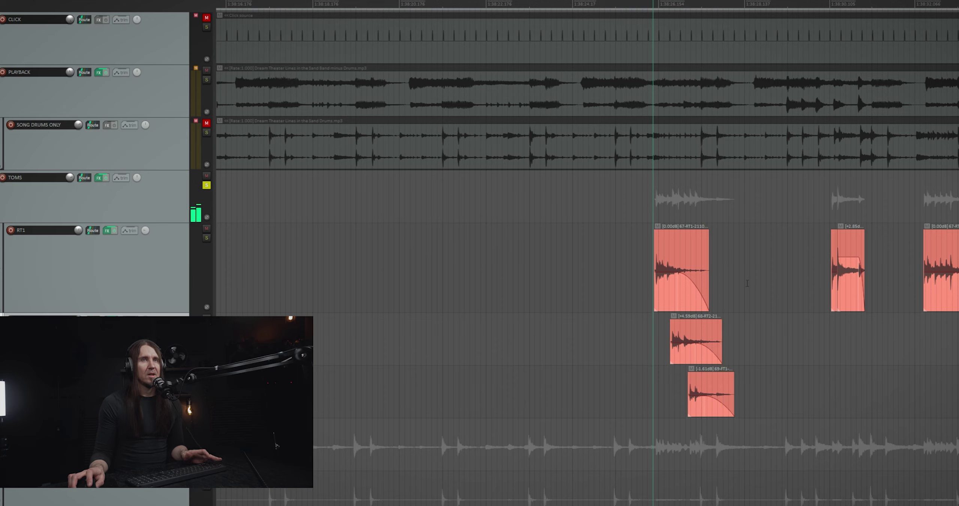
pyautogui.click(751, 299)
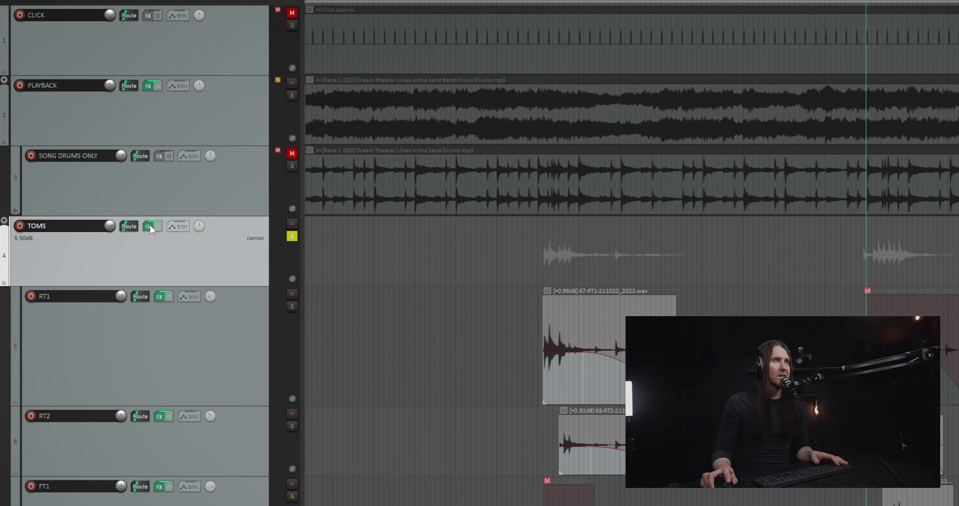
# Examine the ReaEQ and FabFilter Pro-R reverb settings of the TOMS folder, and close its effects chain
pyautogui.click(150, 227)
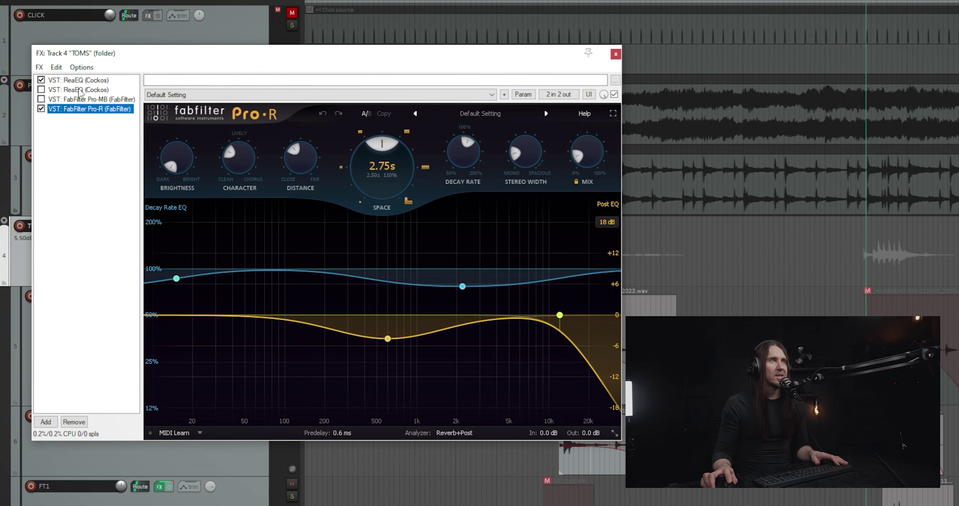
pyautogui.click(99, 82)
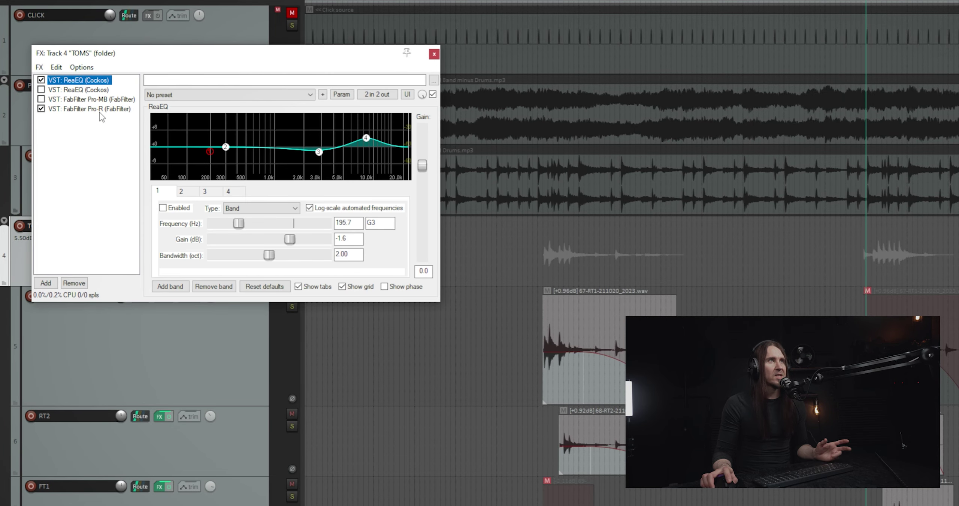
pyautogui.click(105, 108)
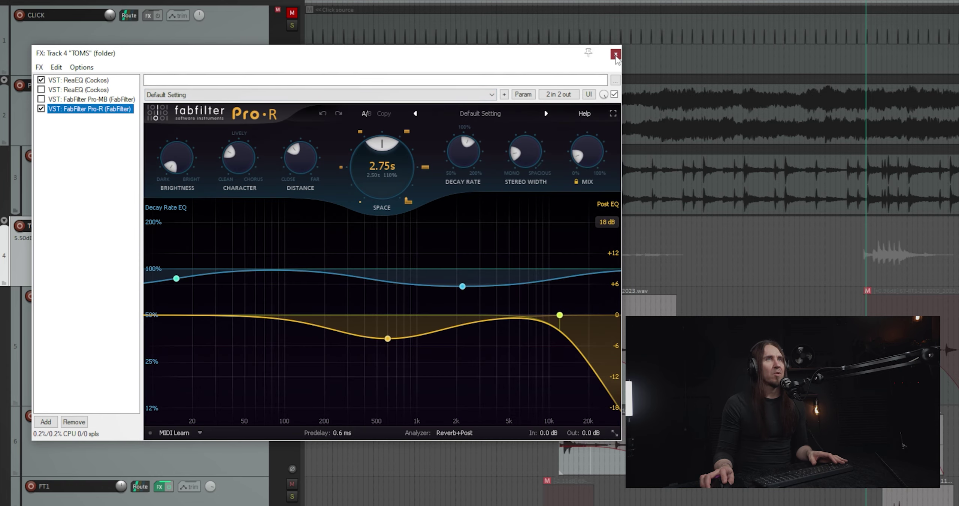
pyautogui.click(615, 54)
# Examine the ReaEQ and ReaComp effects on the RT1 and RT2 tom tracks
pyautogui.click(156, 320)
pyautogui.click(160, 298)
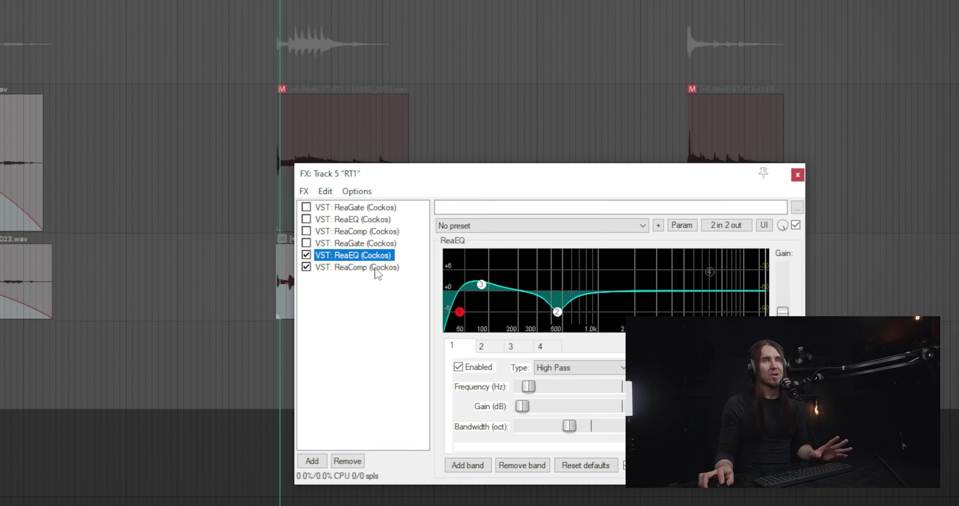
pyautogui.click(377, 268)
pyautogui.click(354, 254)
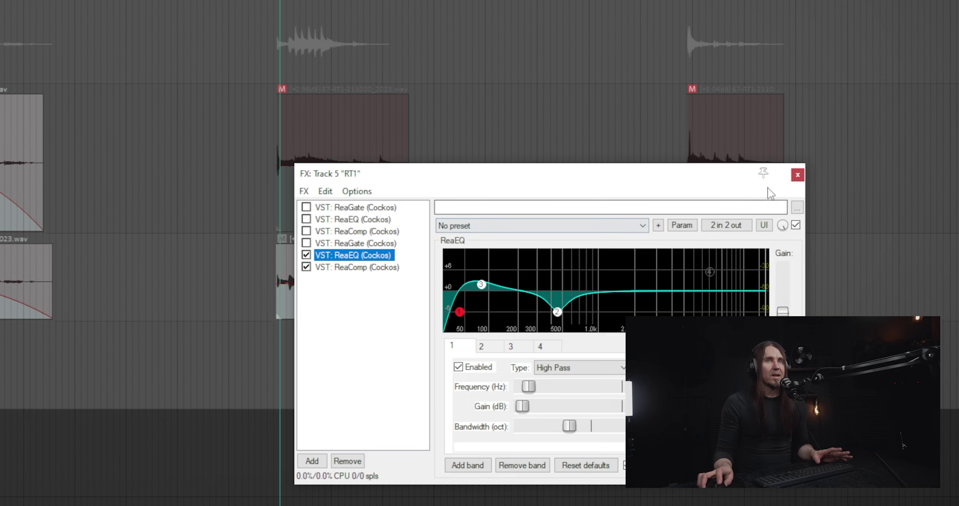
pyautogui.click(797, 175)
pyautogui.click(197, 505)
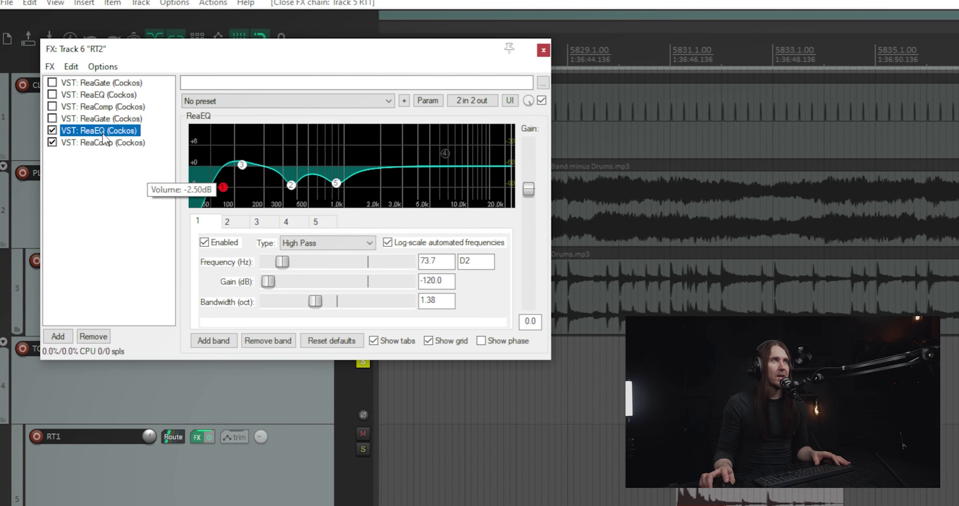
pyautogui.click(99, 142)
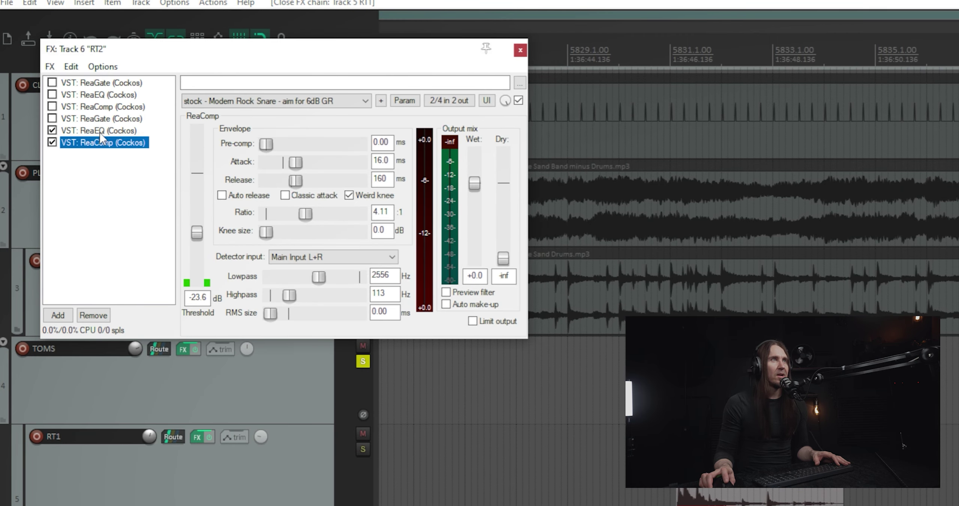
# Compare the soloed tom sound with the effects of TOMS, RT1, RT2 and FT1 bypassed and re-enabled
pyautogui.click(201, 437)
pyautogui.click(155, 254)
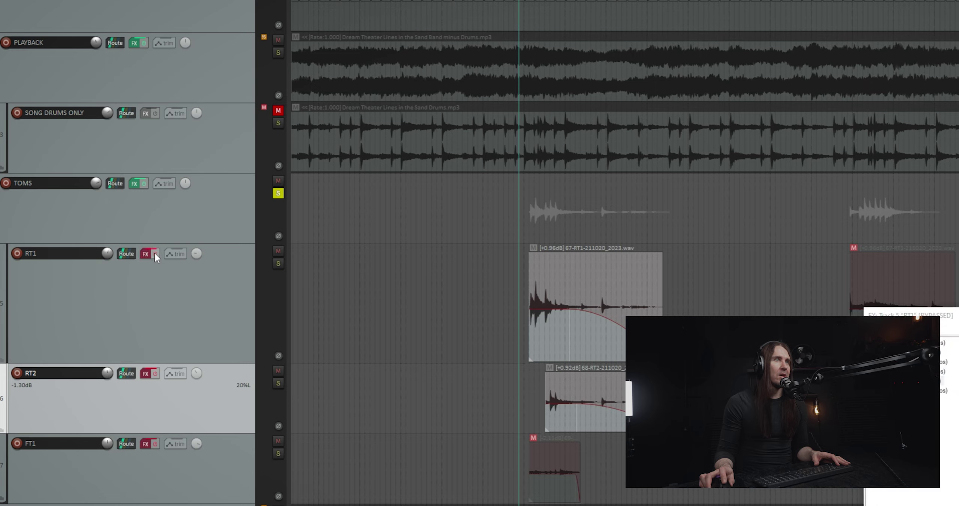
pyautogui.click(143, 184)
pyautogui.press('Escape')
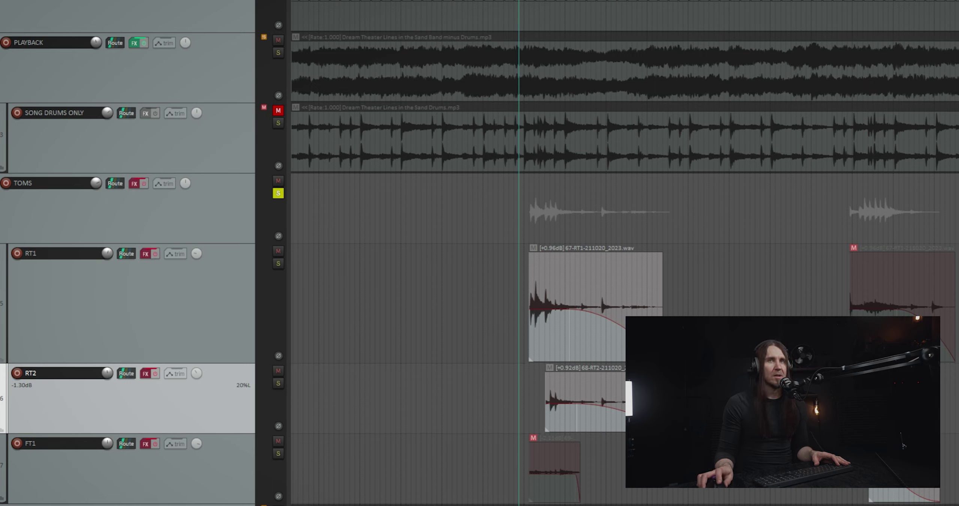
pyautogui.press('space')
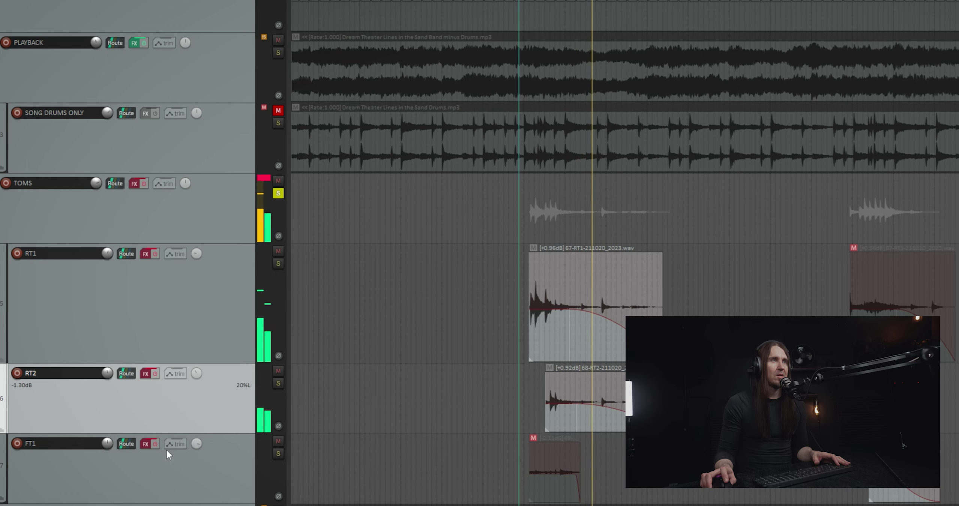
pyautogui.press('space')
pyautogui.click(155, 444)
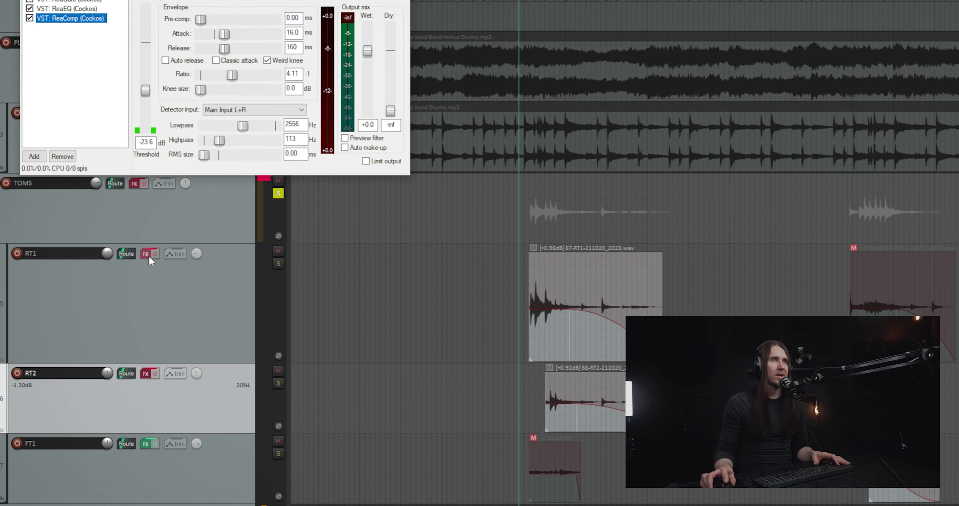
pyautogui.click(148, 254)
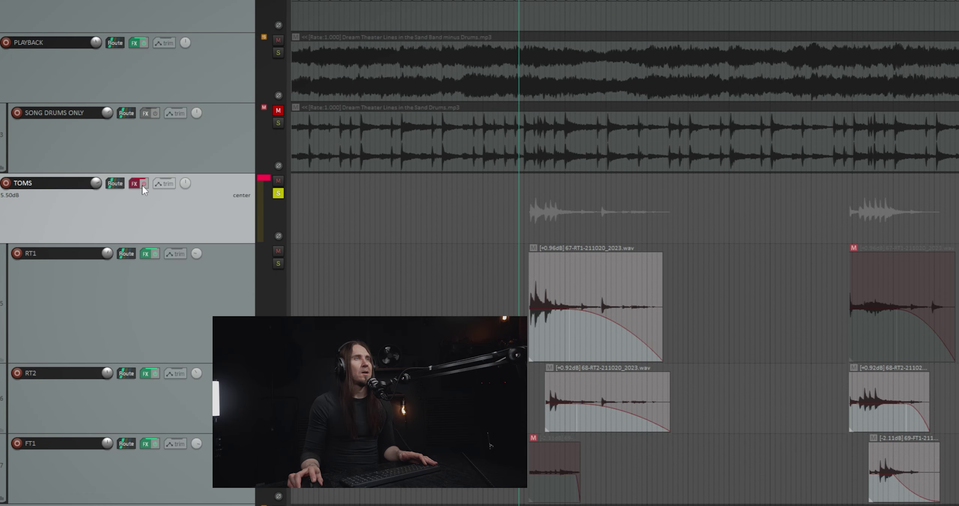
pyautogui.click(143, 183)
pyautogui.press('space')
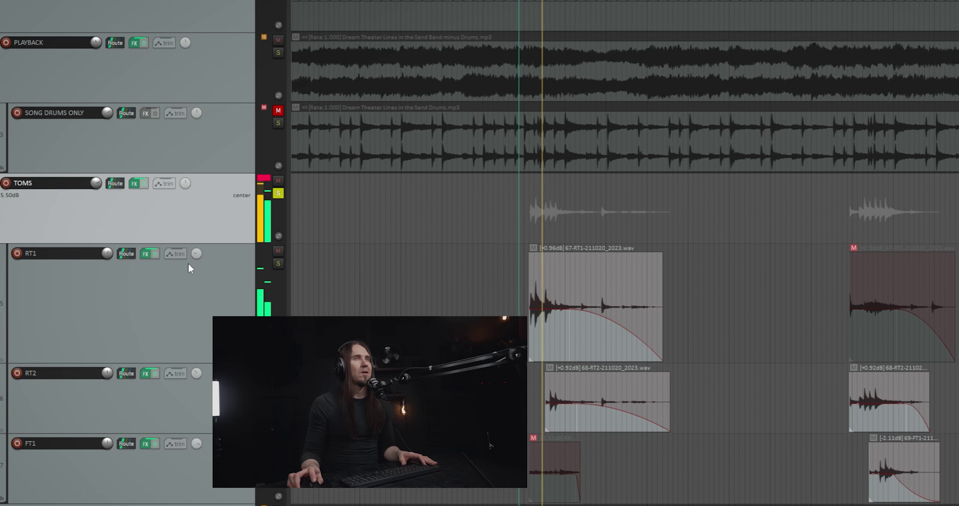
pyautogui.press('space')
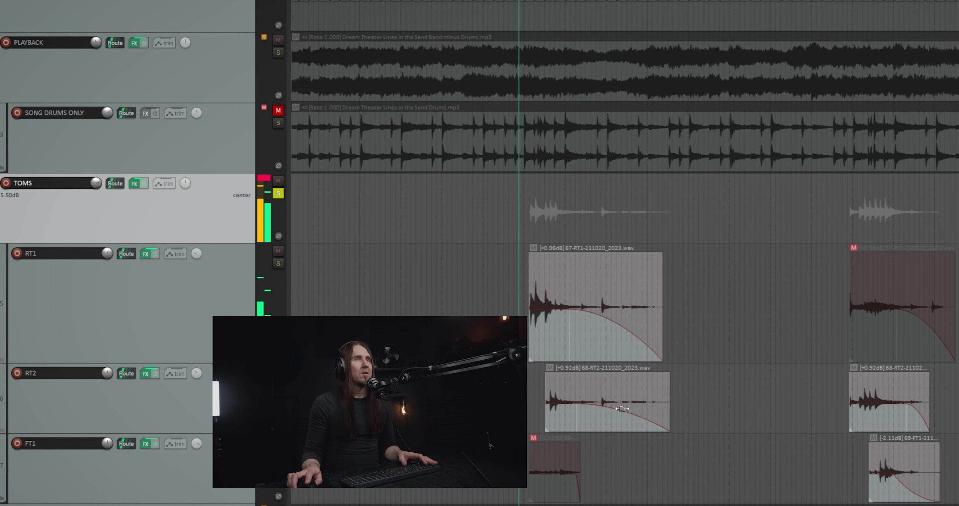
# Unsolo TOMS, mute PLAYBACK, and play the tom fill within the full drum mix
pyautogui.scroll(-4, 643, 422)
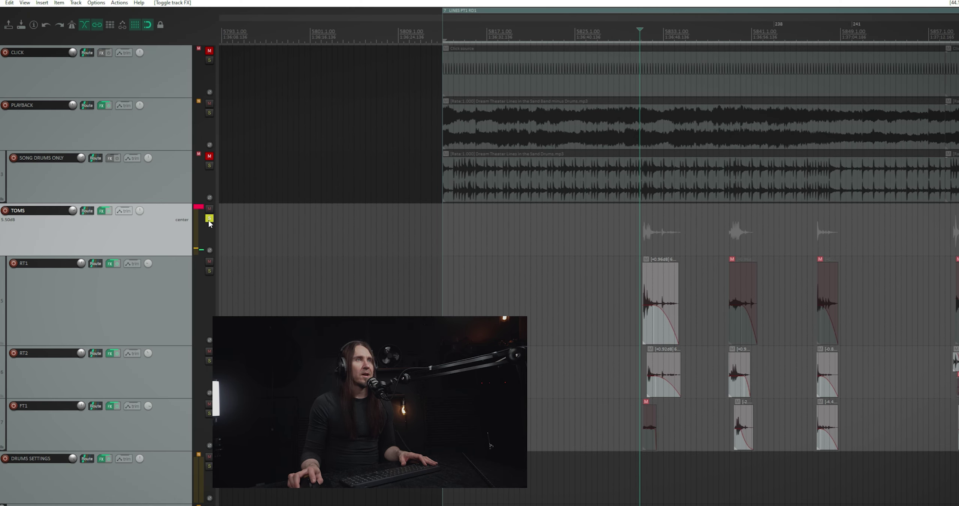
pyautogui.click(278, 193)
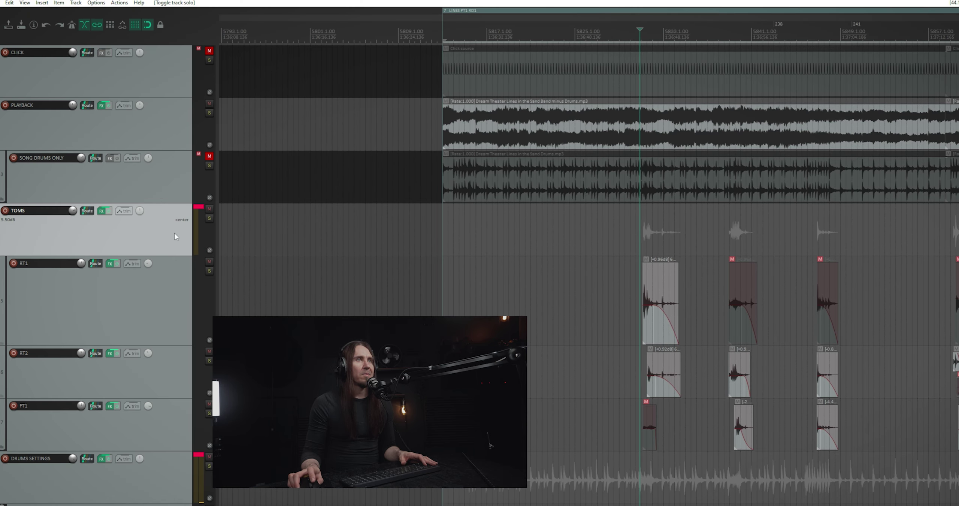
pyautogui.click(209, 103)
pyautogui.press('space')
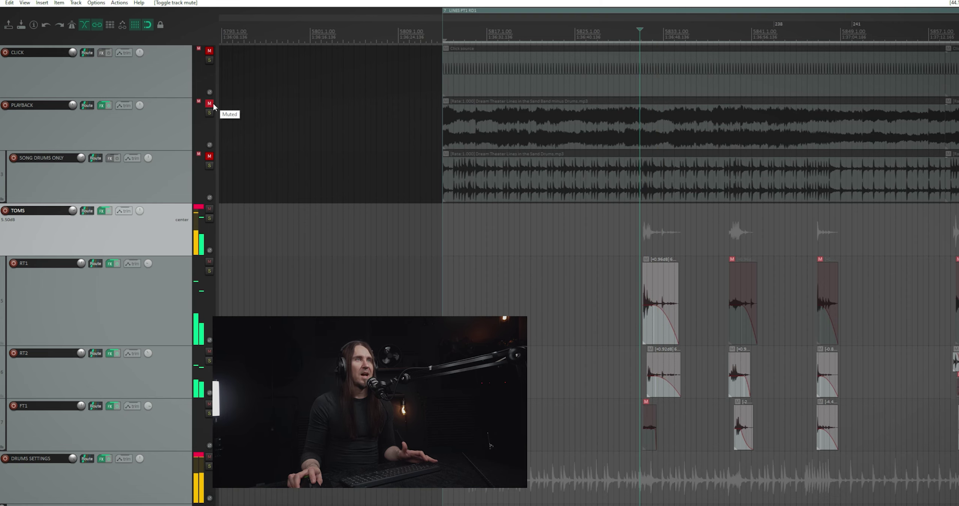
# Replay the tom fill with the full drums and bring the DRUMS SETTINGS folder into view
pyautogui.scroll(3, 715, 378)
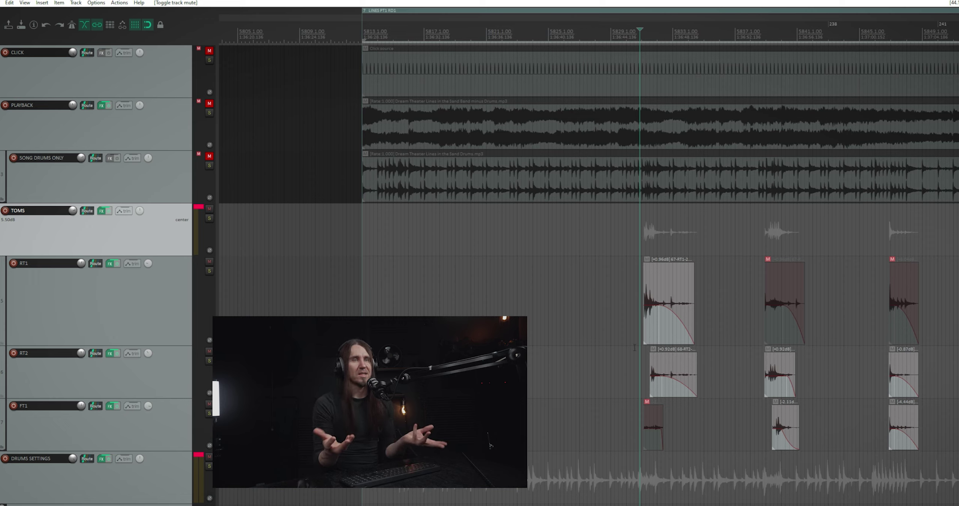
pyautogui.scroll(5, 635, 348)
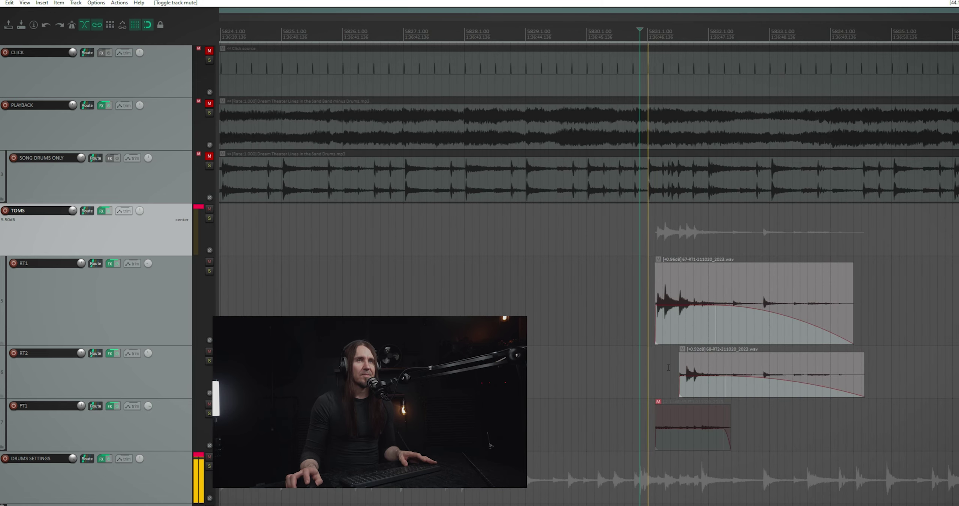
pyautogui.scroll(-4, 669, 368)
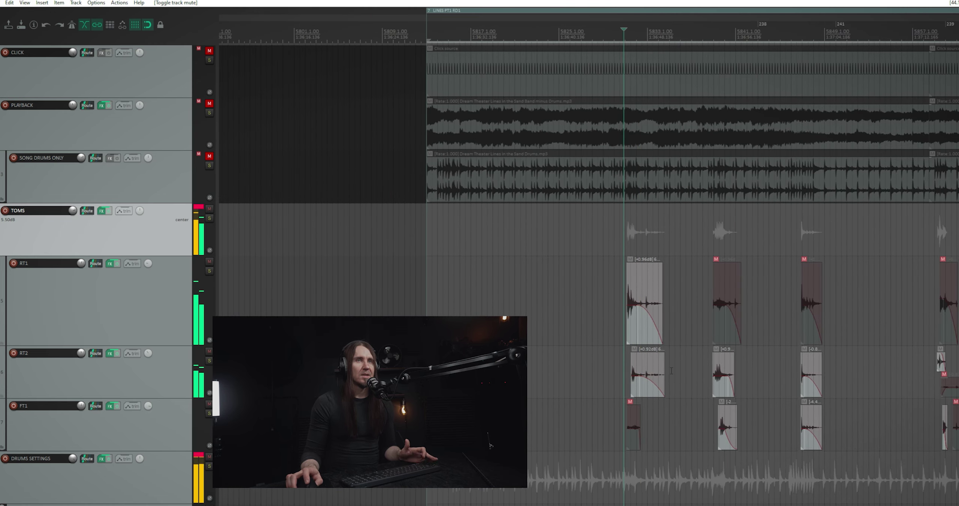
pyautogui.scroll(2, 671, 370)
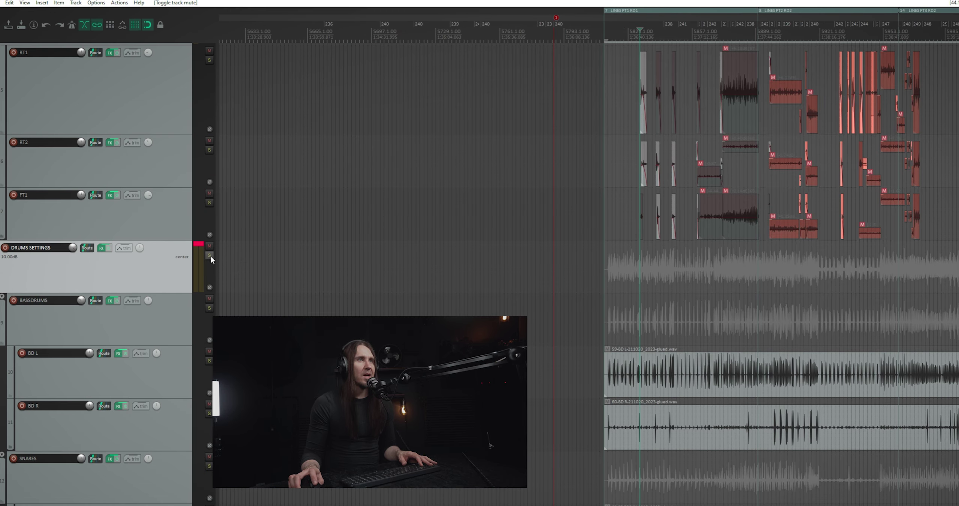
# Solo the DRUMS SETTINGS folder and play the tom fill section without the toms
pyautogui.click(209, 255)
pyautogui.press('space')
pyautogui.scroll(5, 819, 375)
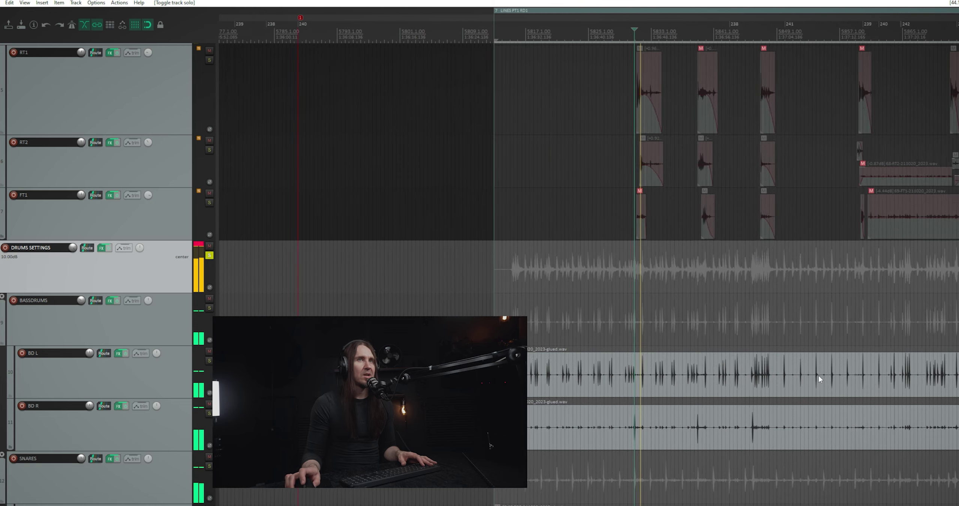
pyautogui.scroll(3, 818, 375)
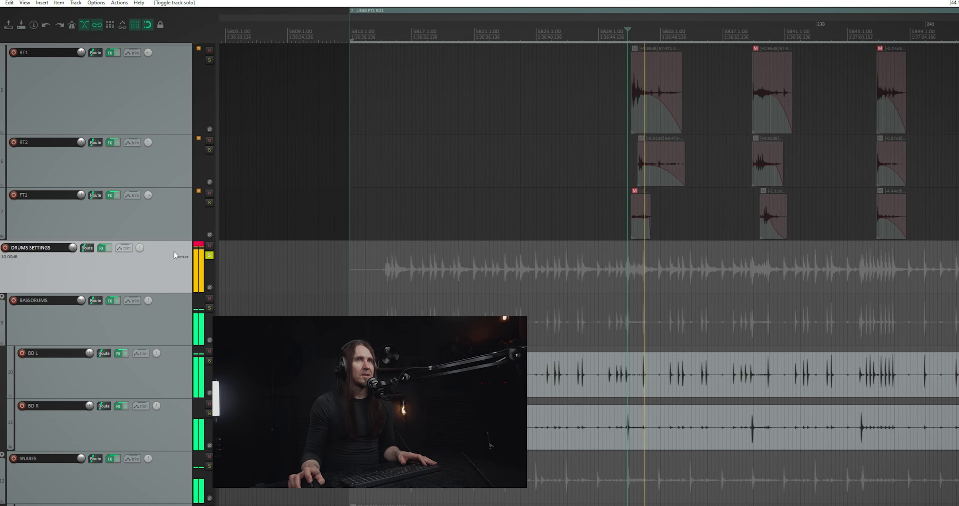
pyautogui.press('space')
# Solo TOMS alongside DRUMS SETTINGS for one playback of the tom fill, and unsolo TOMS again
pyautogui.scroll(5, 174, 255)
pyautogui.click(211, 270)
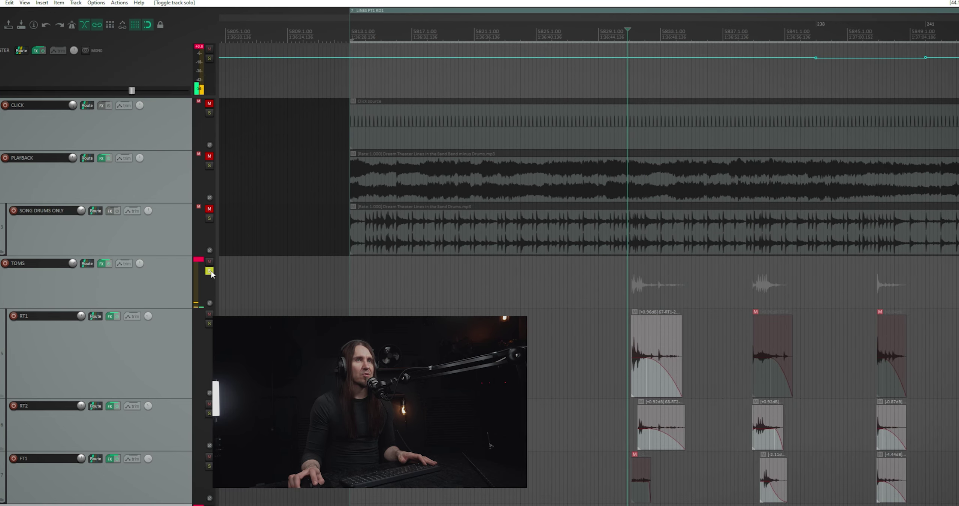
pyautogui.press('space')
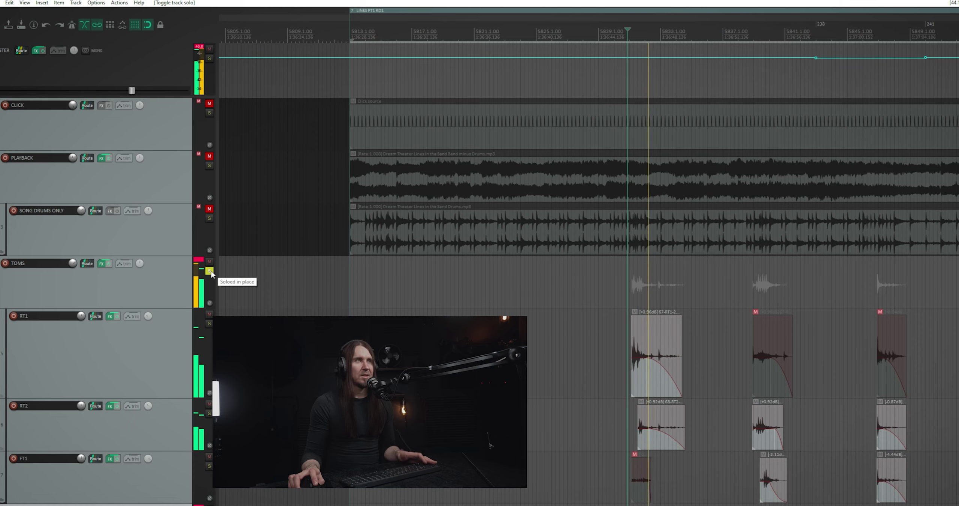
pyautogui.click(212, 271)
pyautogui.scroll(-3, 151, 363)
pyautogui.scroll(-4, 148, 369)
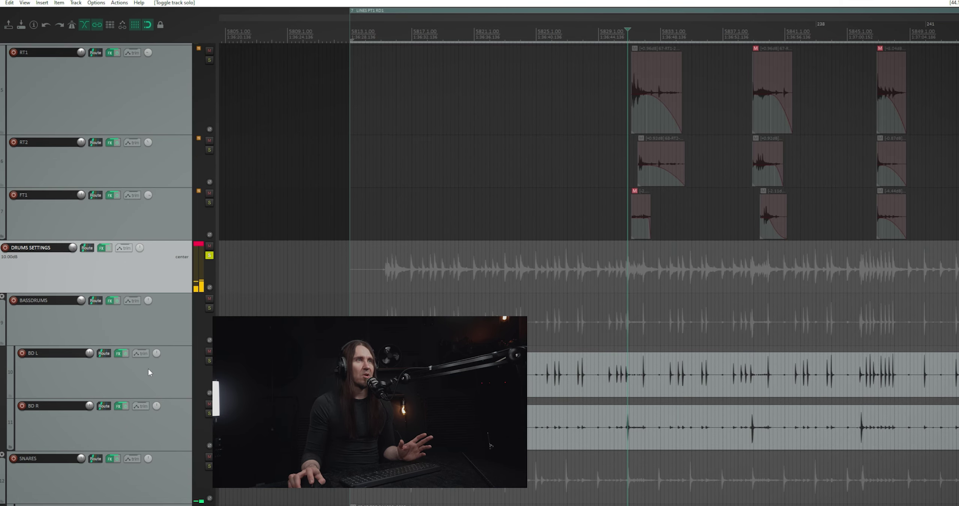
# Examine the DRUMS SETTINGS effects chain with ReaEQ, ReaVerb and Master Limiter
pyautogui.click(102, 142)
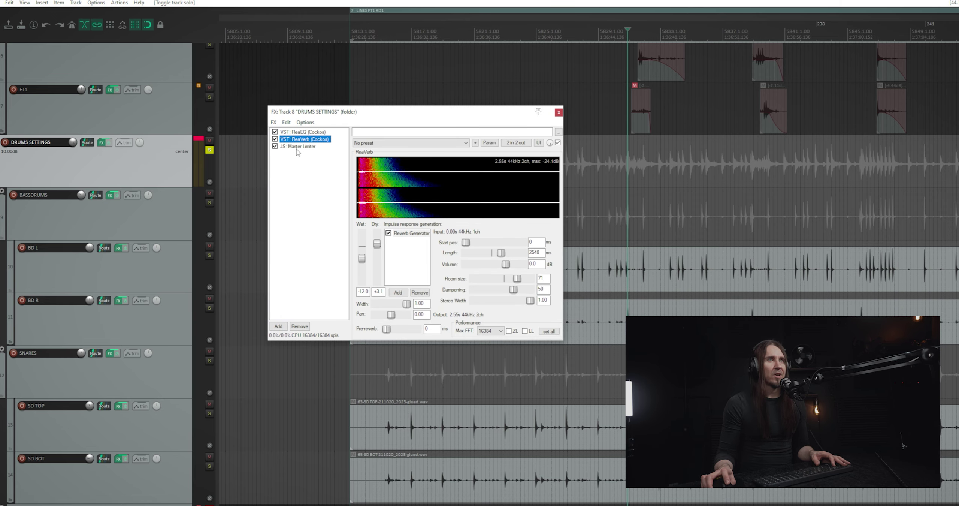
pyautogui.click(553, 113)
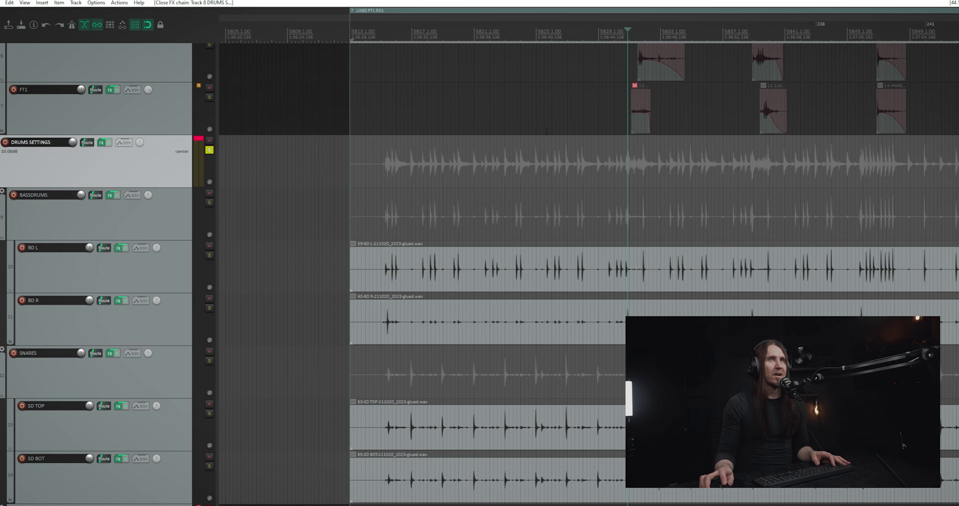
pyautogui.click(164, 204)
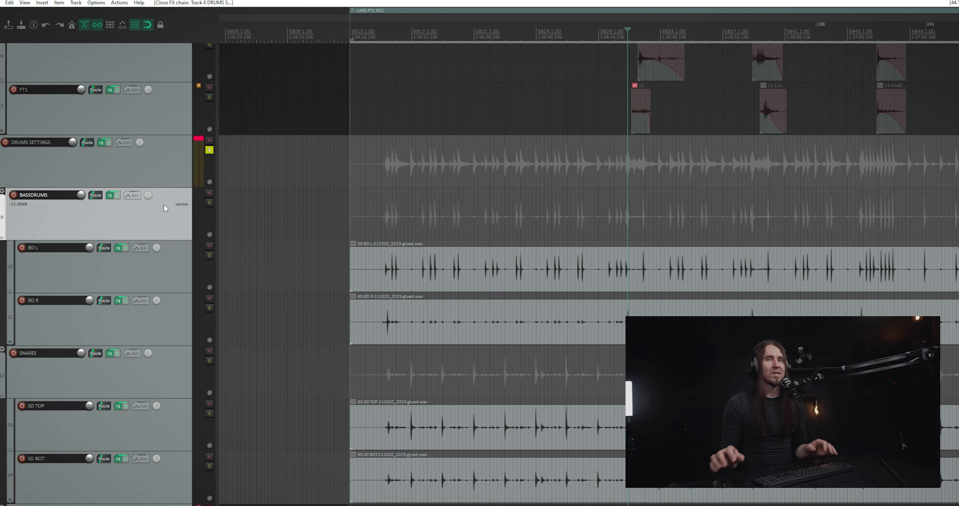
pyautogui.click(153, 171)
# Play the soloed drums briefly, add TOMS to the solo, and replay the tom fill with both folders
pyautogui.press('space')
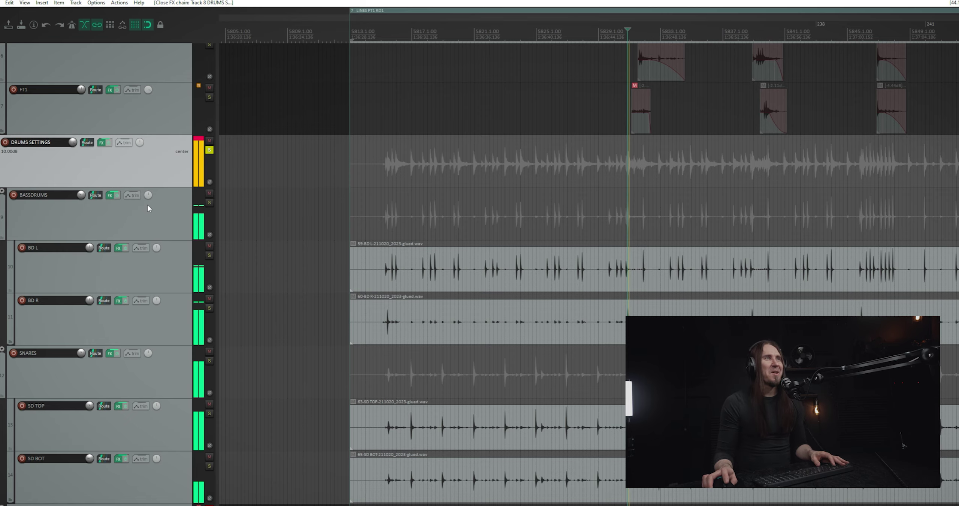
pyautogui.press('space')
pyautogui.scroll(5, 111, 168)
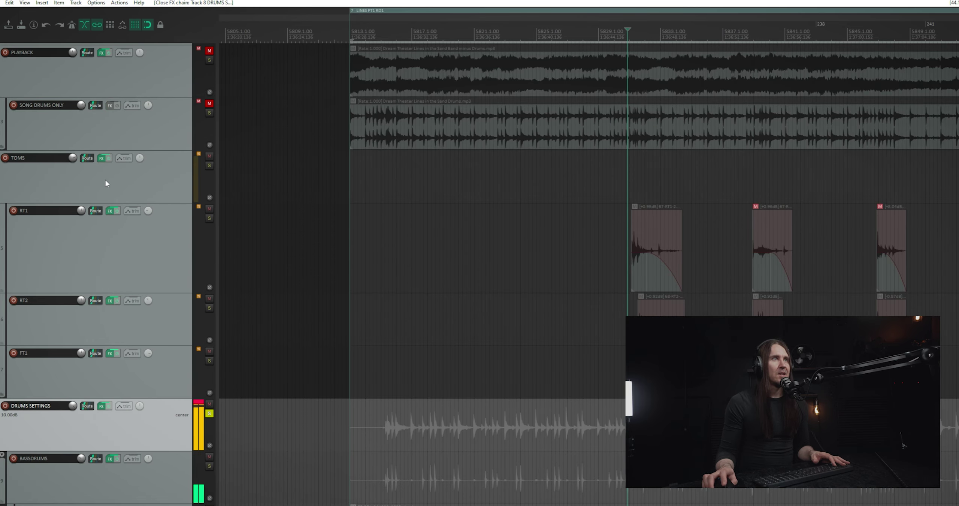
pyautogui.click(210, 165)
pyautogui.press('space')
pyautogui.scroll(-4, 147, 369)
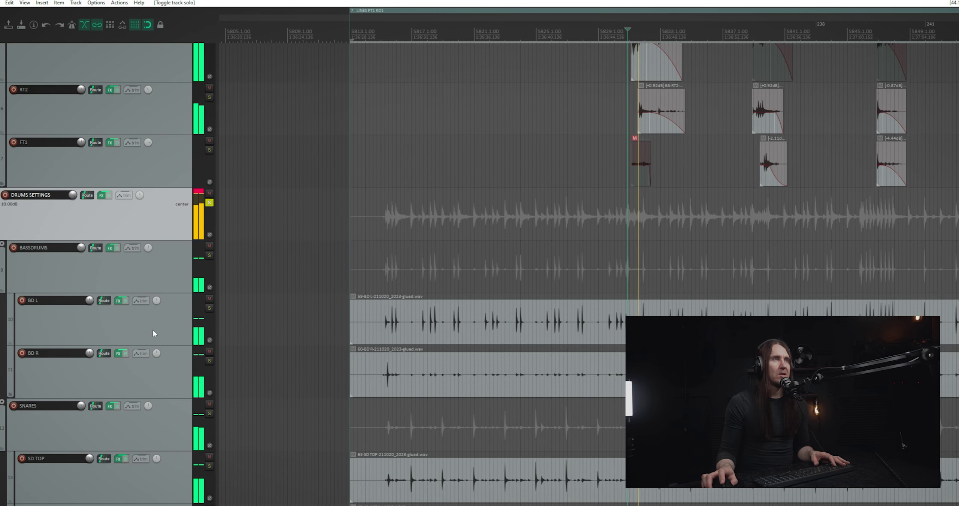
pyautogui.press('space')
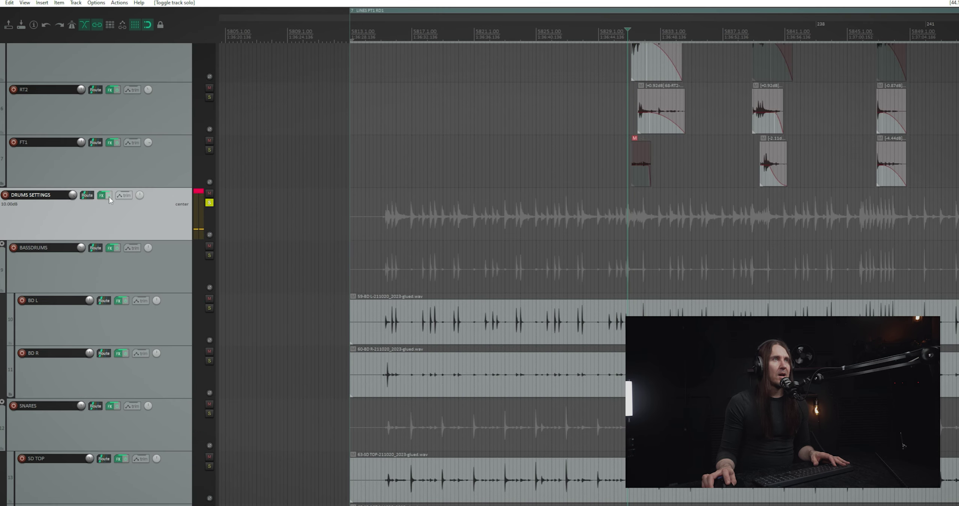
# Compare the soloed drum sound with the DRUMS SETTINGS effects bypassed and re-enabled
pyautogui.click(109, 196)
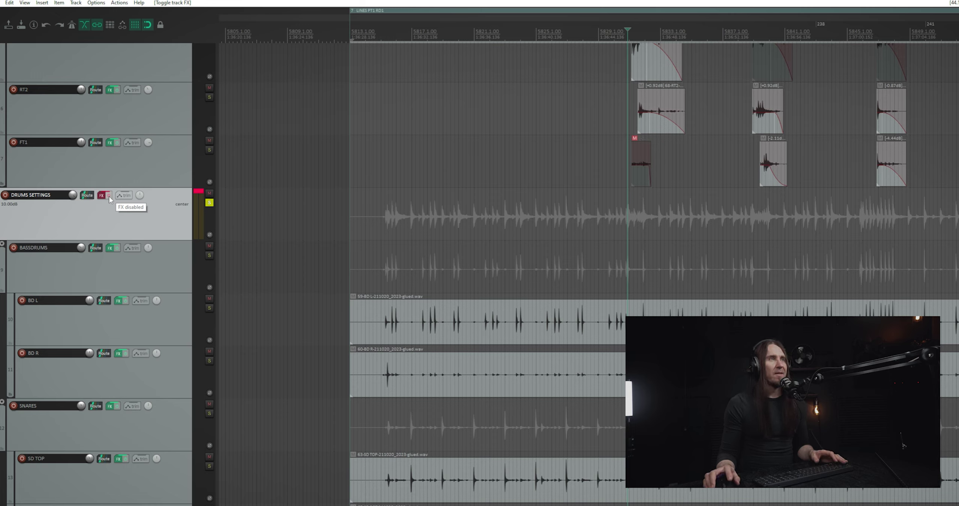
pyautogui.press('space')
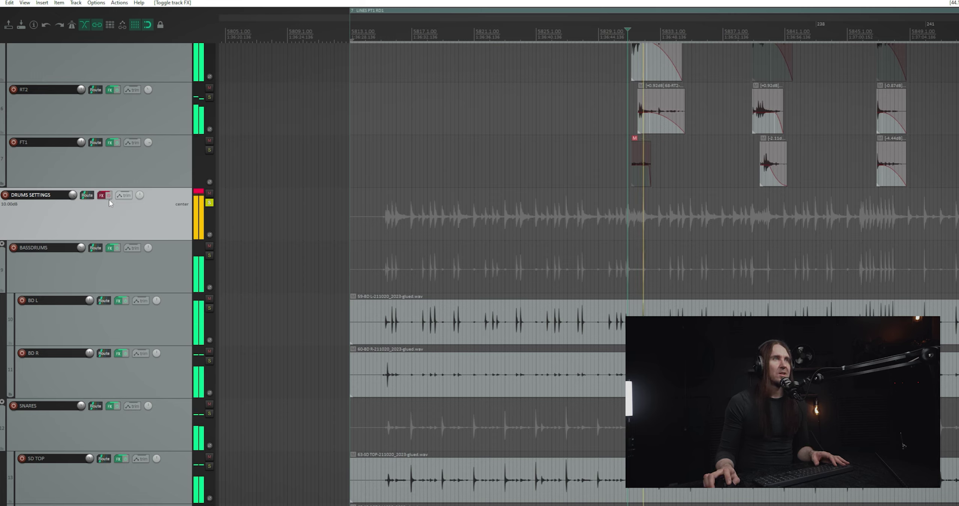
pyautogui.click(109, 195)
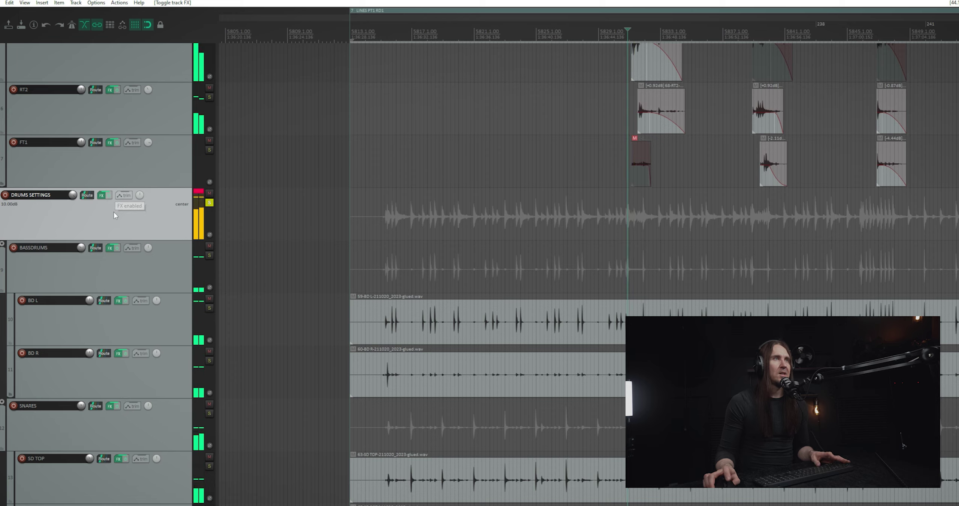
pyautogui.press('space')
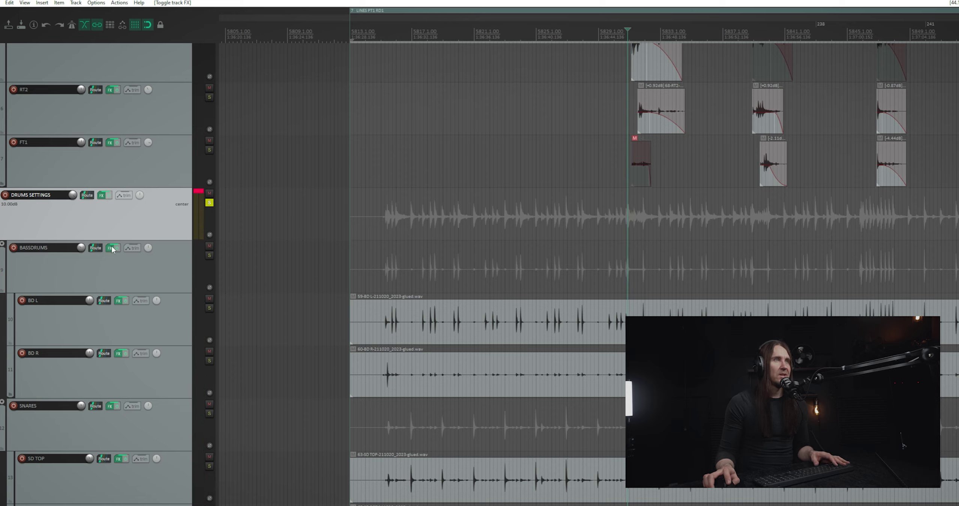
pyautogui.click(109, 265)
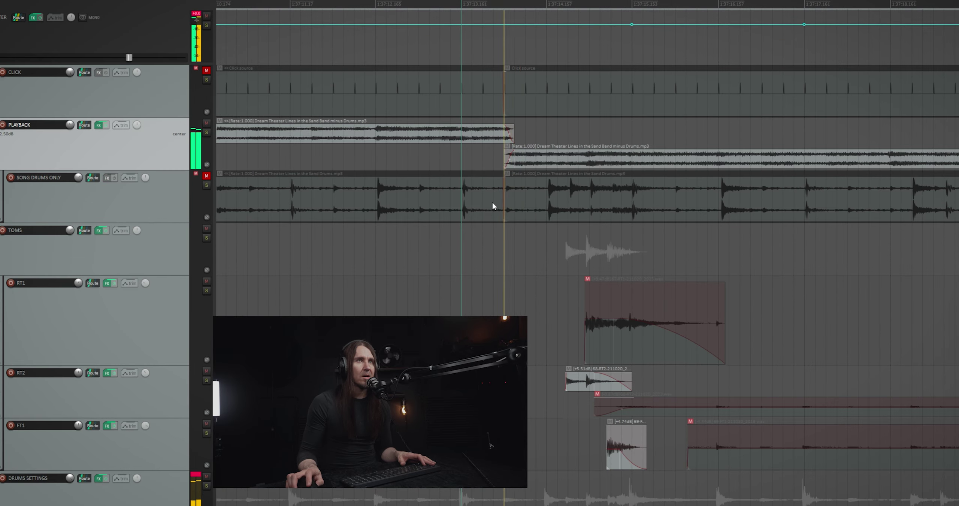
# Unmute SONG DRUMS ONLY, mute TOMS and DRUMS SETTINGS, and play the original song drums with the backing track
pyautogui.scroll(-3, 487, 214)
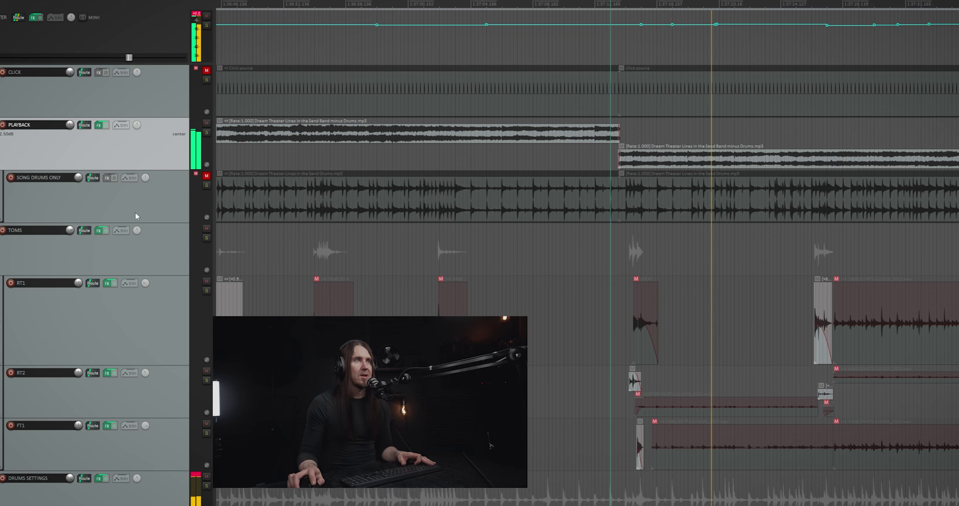
pyautogui.click(206, 176)
pyautogui.click(207, 229)
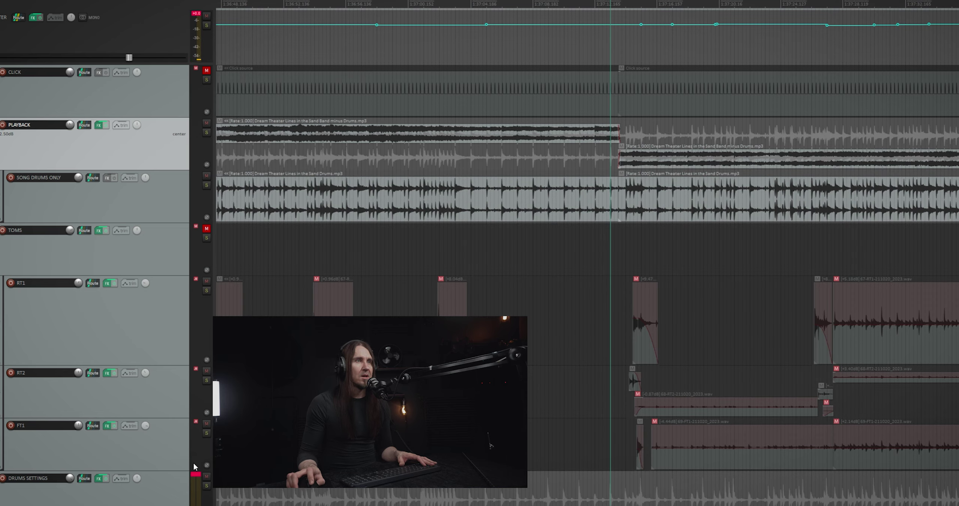
pyautogui.click(207, 477)
pyautogui.click(173, 203)
pyautogui.press('space')
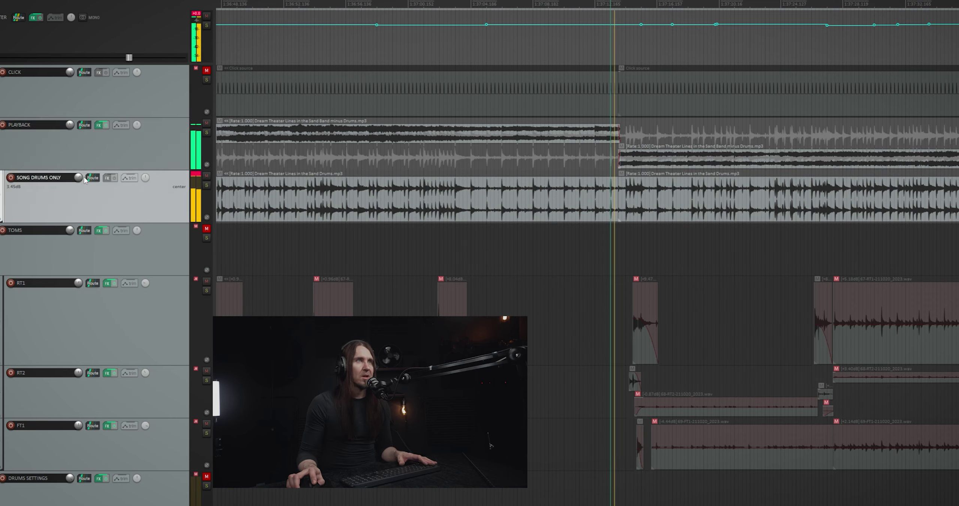
# View the routing of SONG DRUMS ONLY and listen to the song with the PLAYBACK effects bypassed
pyautogui.click(91, 179)
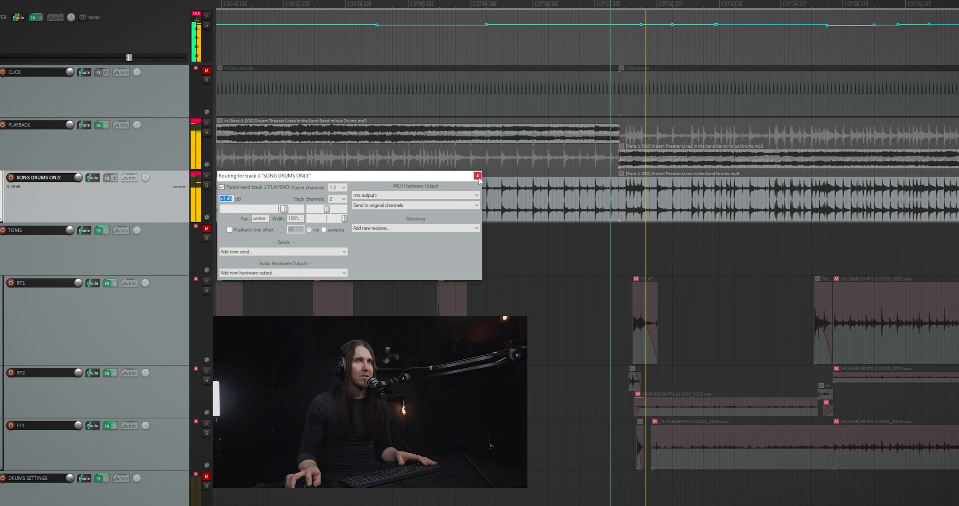
pyautogui.click(476, 176)
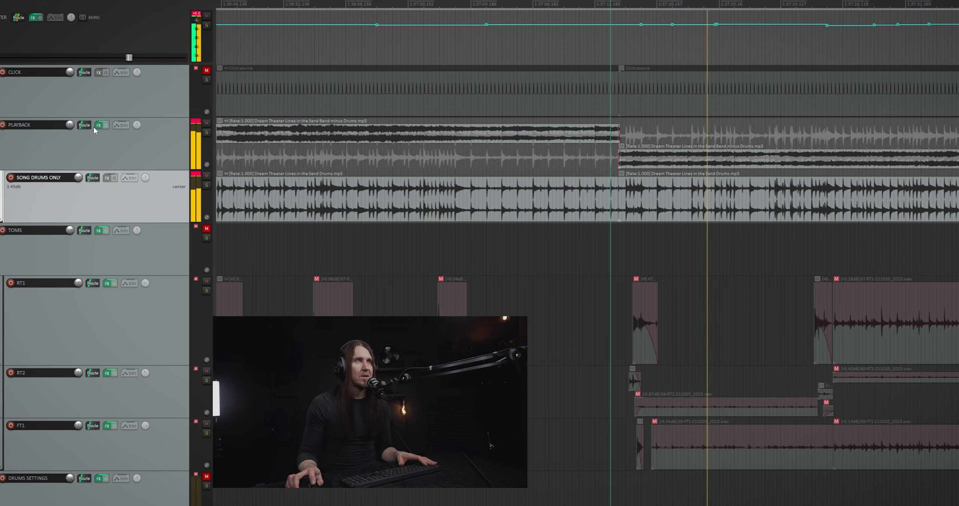
pyautogui.click(105, 125)
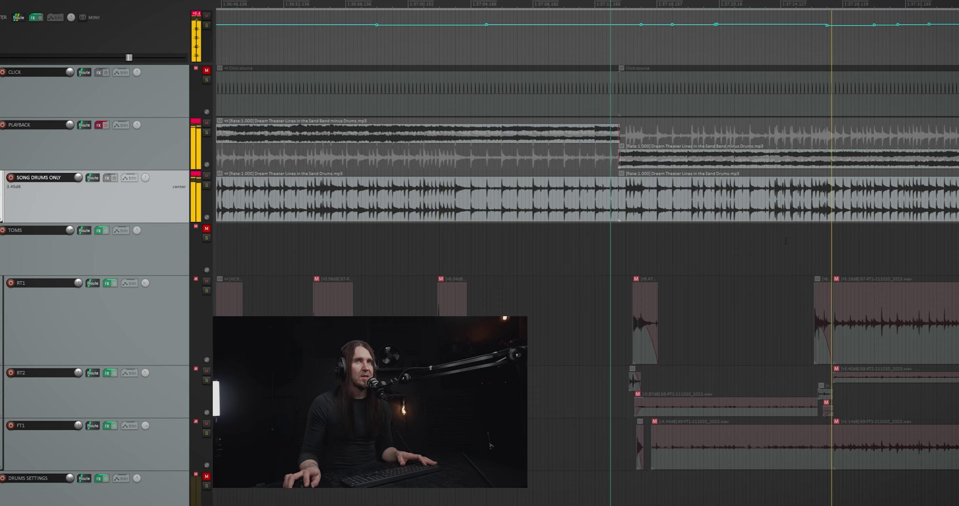
pyautogui.press('space')
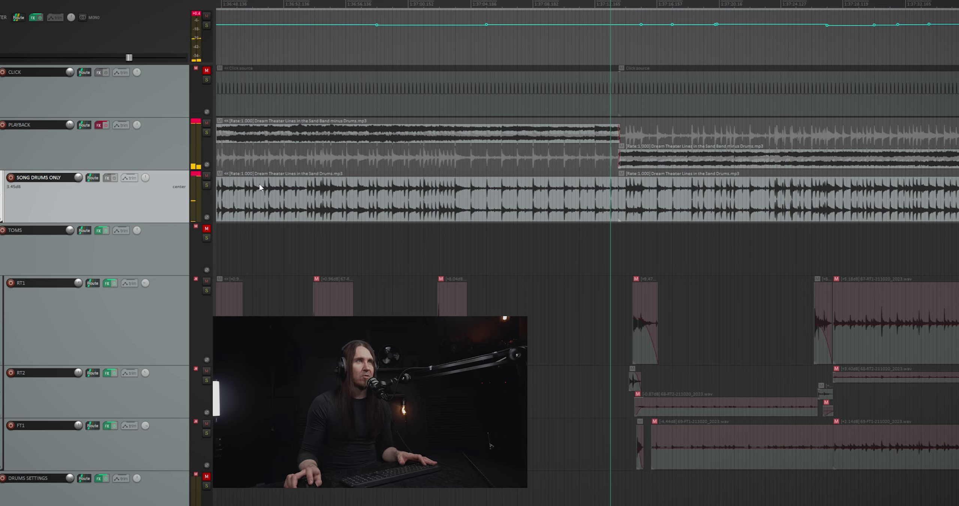
# Solo SONG DRUMS ONLY, play it from just before the next tom fill, and unsolo it
pyautogui.click(207, 185)
pyautogui.click(812, 247)
pyautogui.press('space')
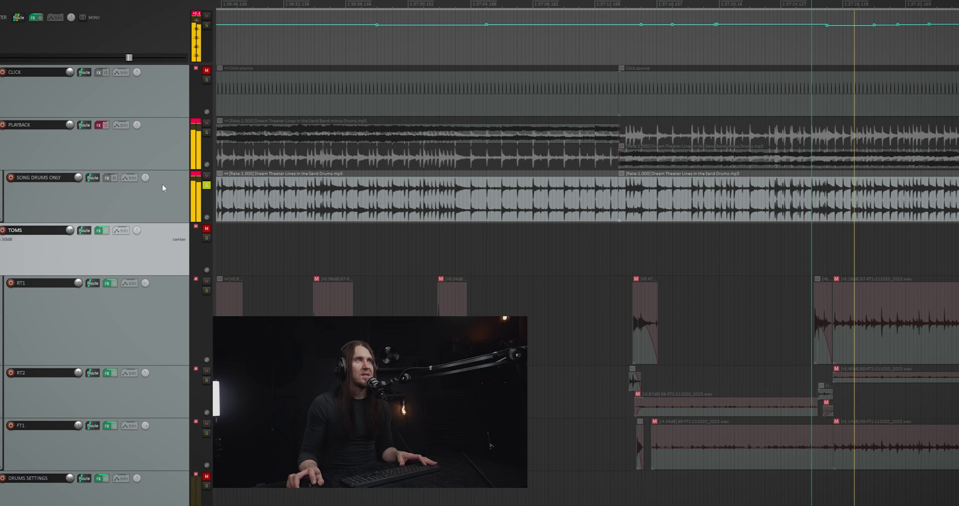
pyautogui.click(127, 194)
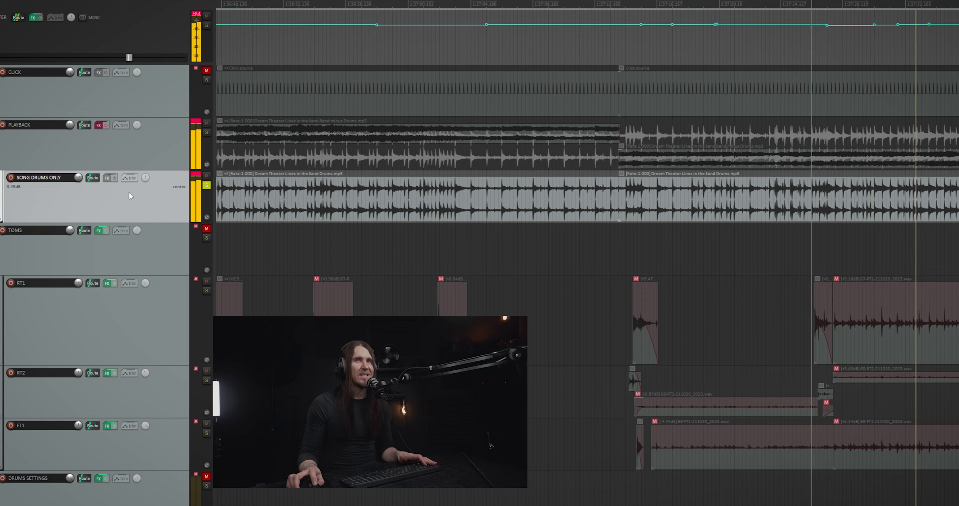
pyautogui.press('space')
pyautogui.click(207, 186)
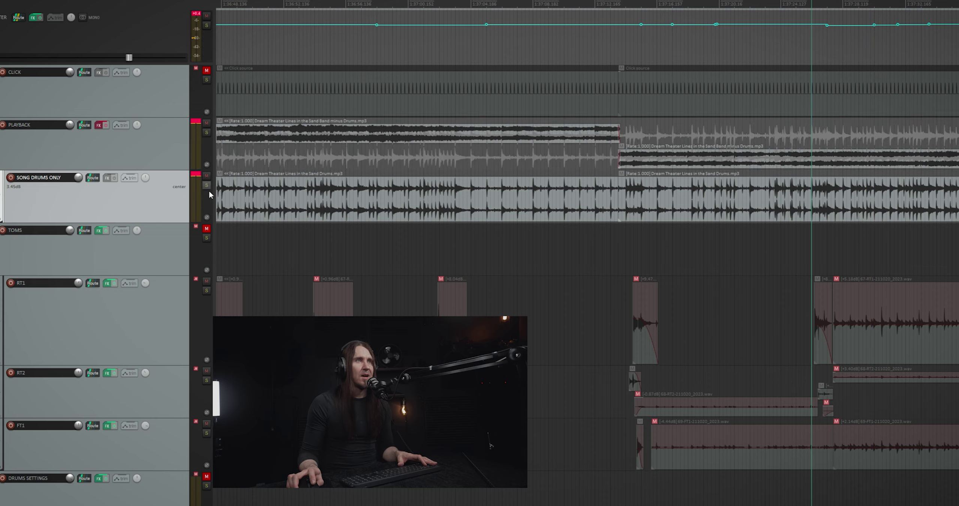
# Unmute and solo TOMS and DRUMS SETTINGS, and play the recorded drums from the same tom fill
pyautogui.click(207, 229)
pyautogui.click(206, 237)
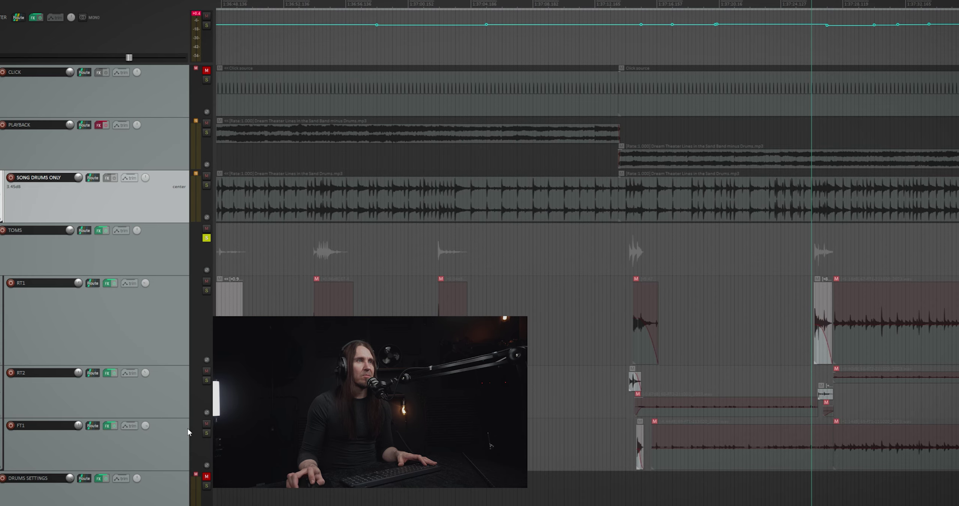
pyautogui.click(206, 476)
pyautogui.click(206, 486)
pyautogui.press('space')
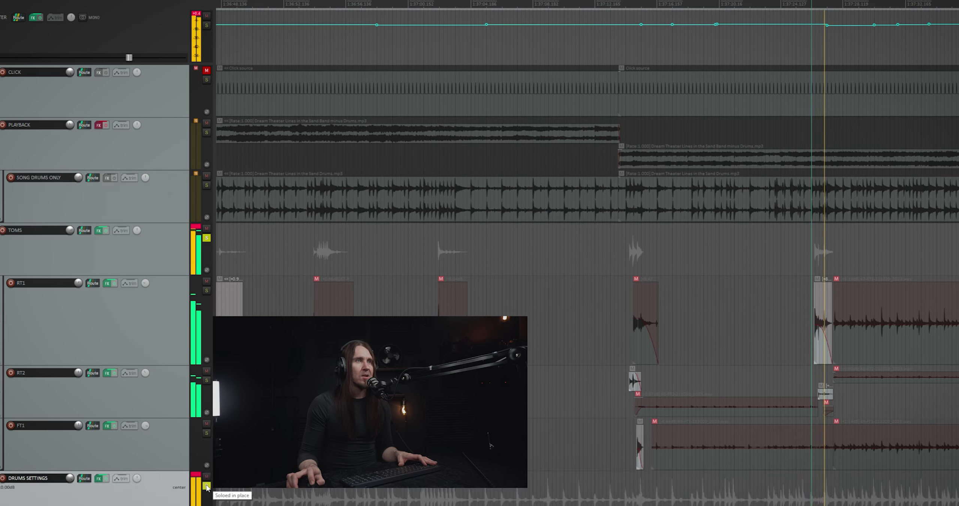
pyautogui.scroll(-2, 129, 275)
pyautogui.scroll(2, 129, 275)
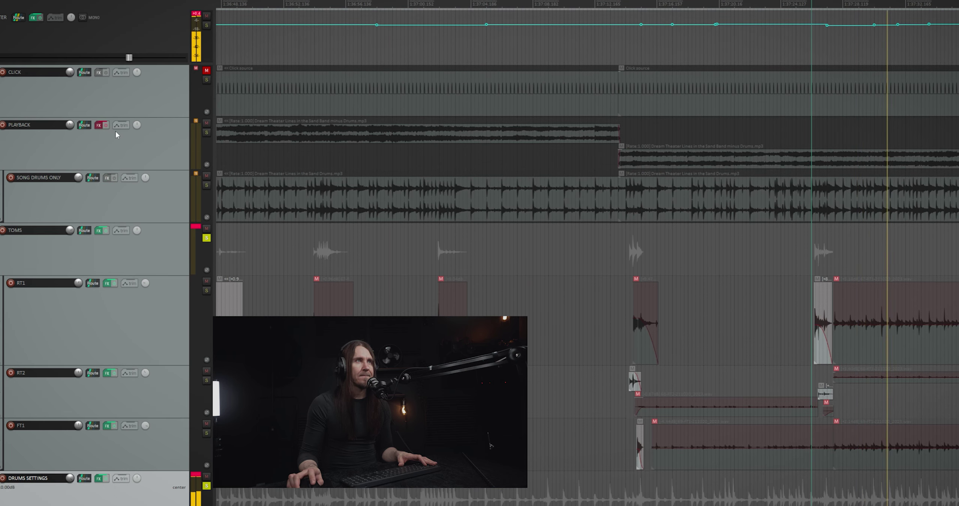
# Re-enable the PLAYBACK effects, solo PLAYBACK and mute SONG DRUMS ONLY to hear the recorded drums with the backing track
pyautogui.click(105, 124)
pyautogui.click(206, 132)
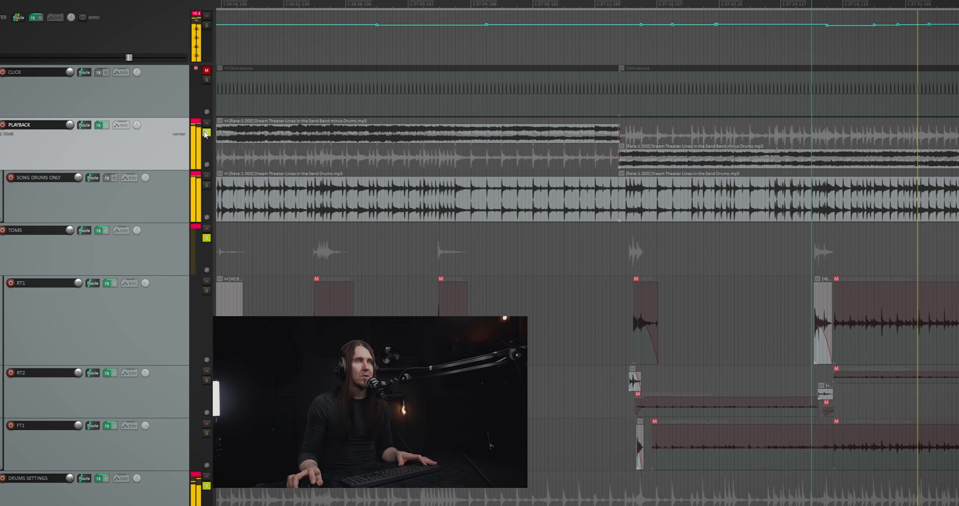
pyautogui.click(207, 175)
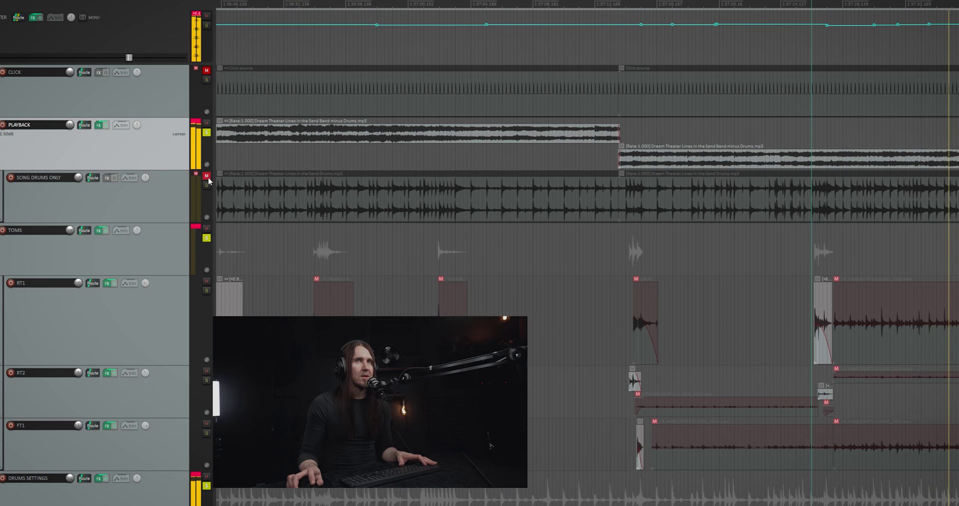
pyautogui.scroll(-3, 517, 318)
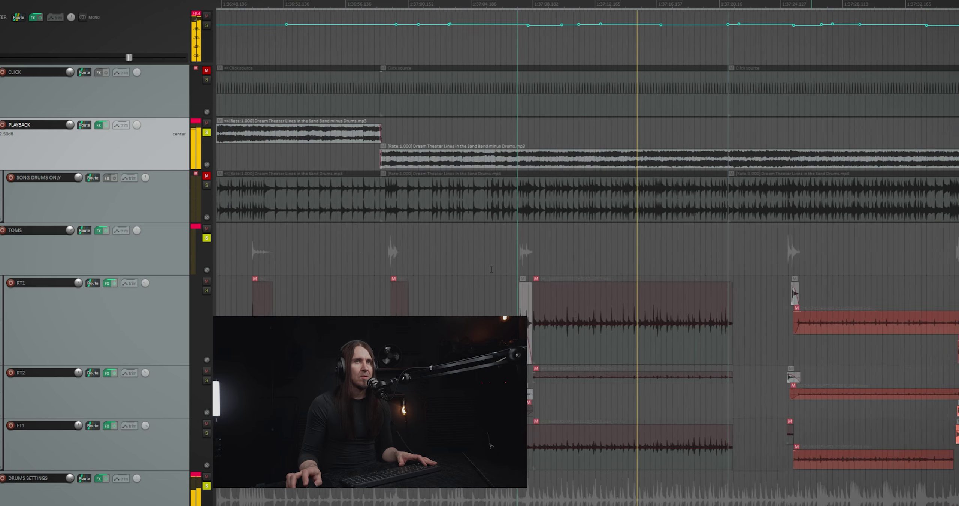
pyautogui.scroll(3, 620, 309)
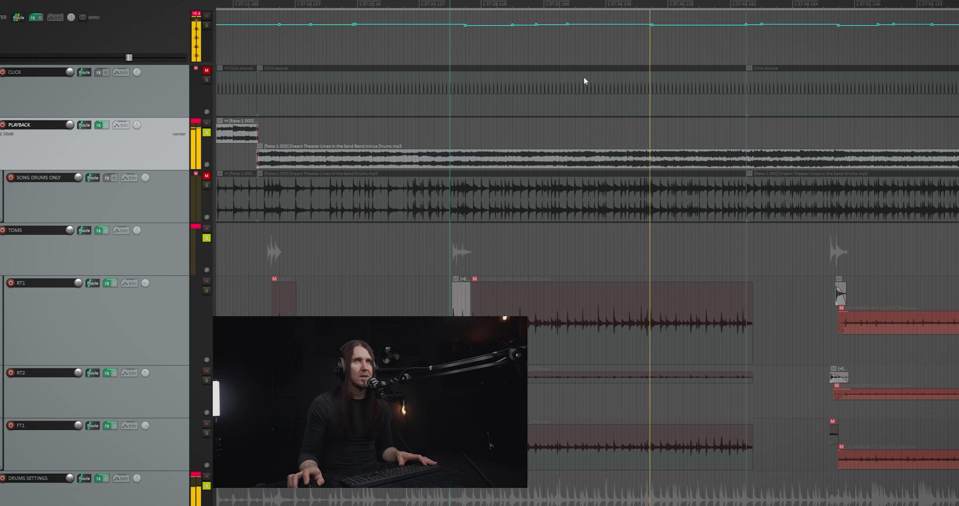
pyautogui.scroll(2, 579, 77)
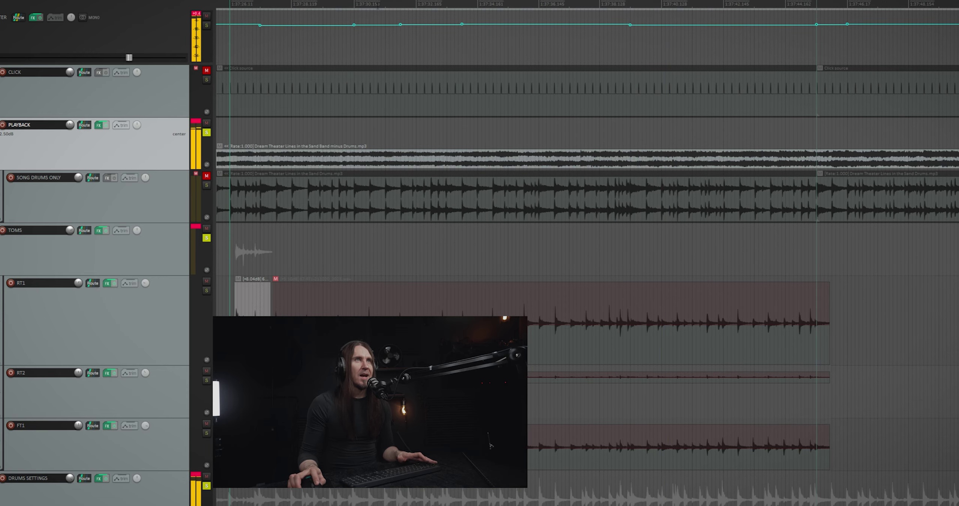
# Unmute and solo CLICK, and play it with the soloed backing track and recorded drums from before bar 5877
pyautogui.scroll(2, 447, 11)
pyautogui.scroll(-2, 523, 43)
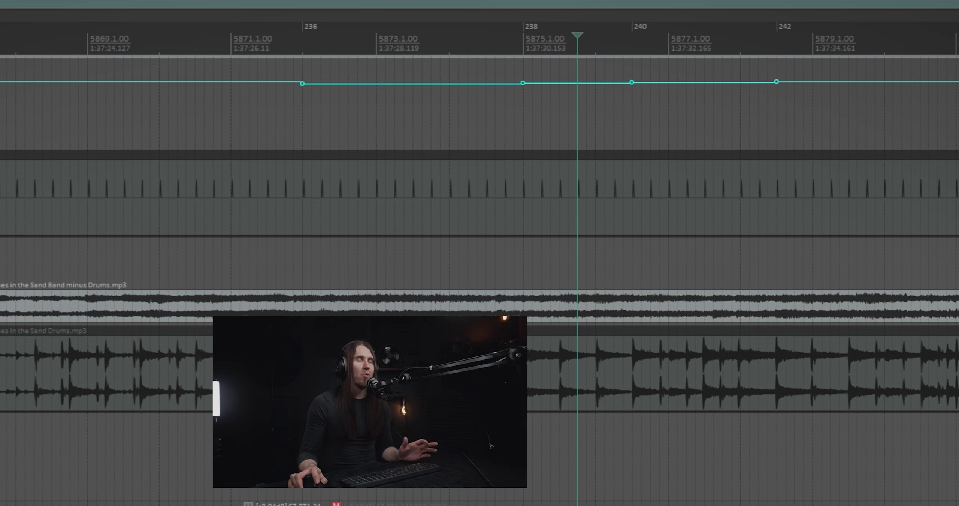
pyautogui.press('m')
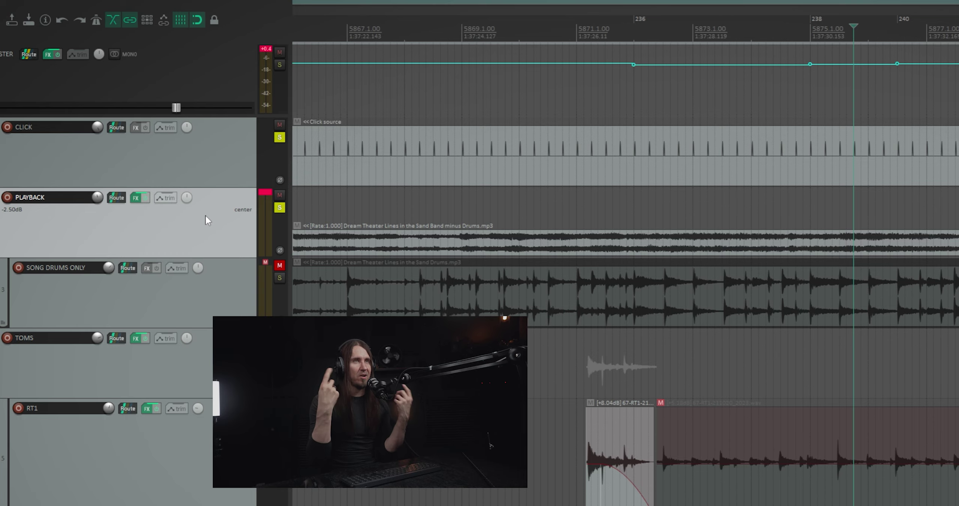
pyautogui.press('space')
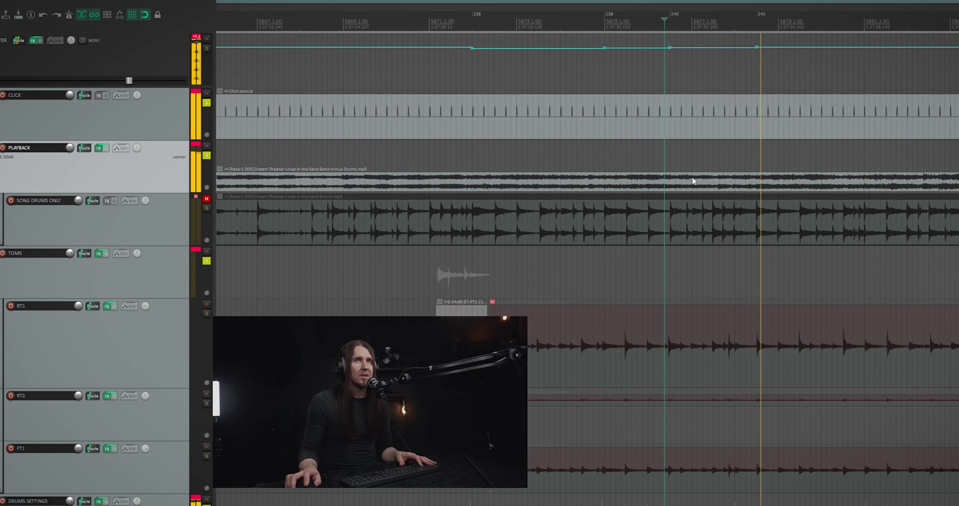
pyautogui.scroll(-3, 782, 179)
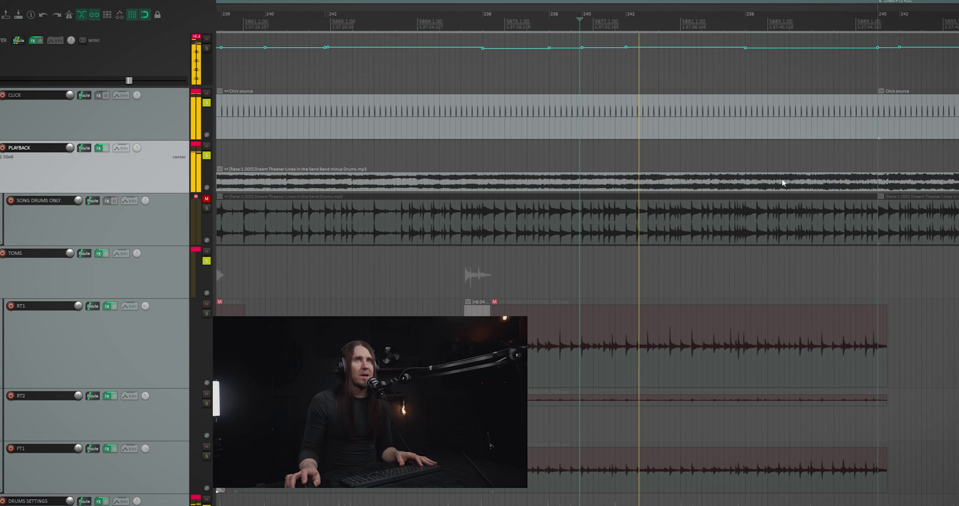
pyautogui.scroll(4, 675, 56)
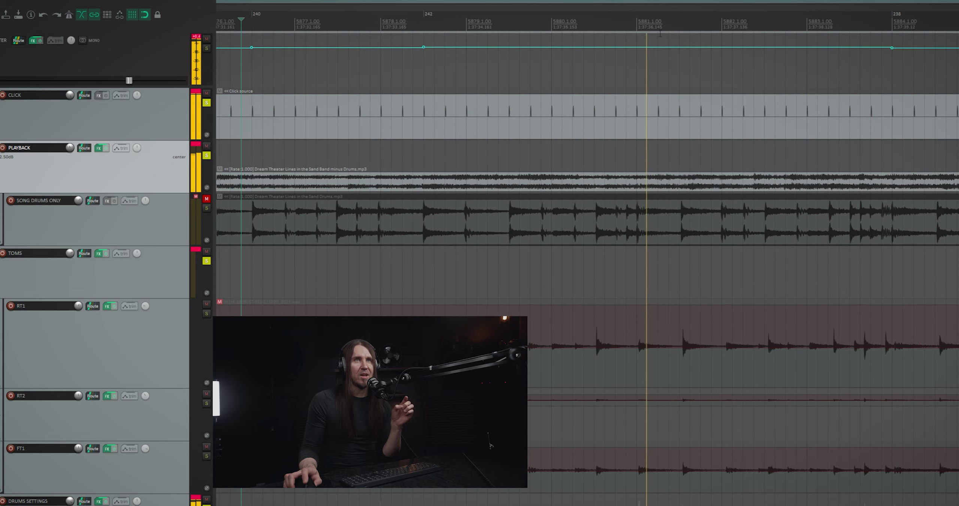
pyautogui.scroll(-1, 737, 48)
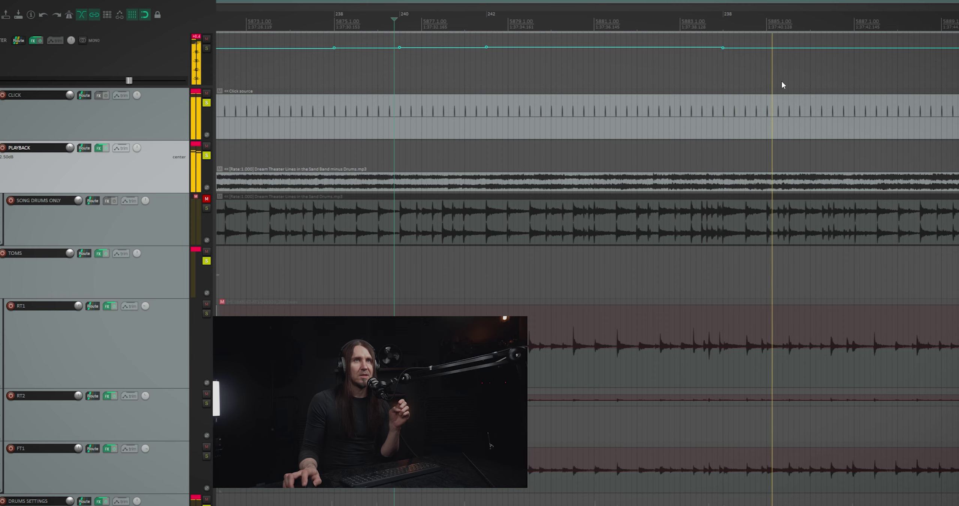
pyautogui.scroll(-1, 783, 85)
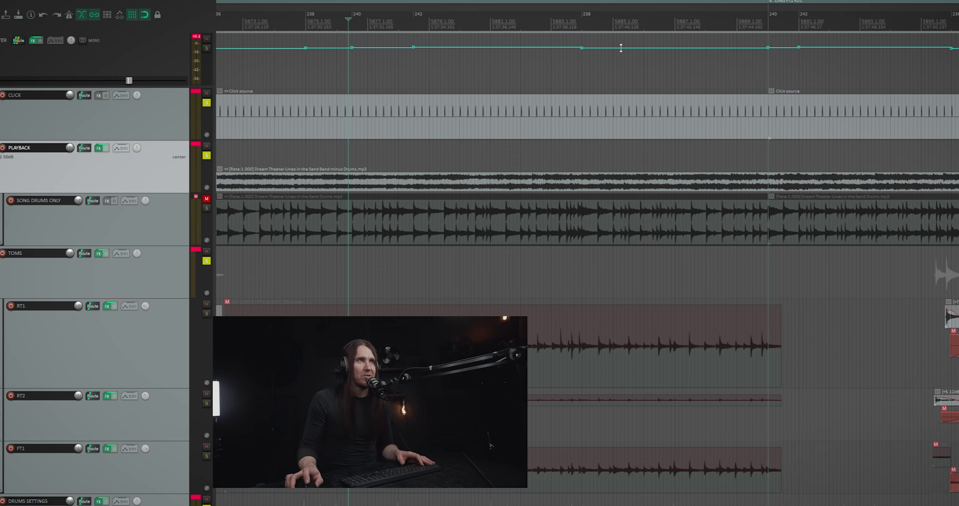
# Unsolo CLICK and play the recorded drums with the backing track, jumping ahead to around bar 5920 and viewing the drum tracks
pyautogui.click(207, 103)
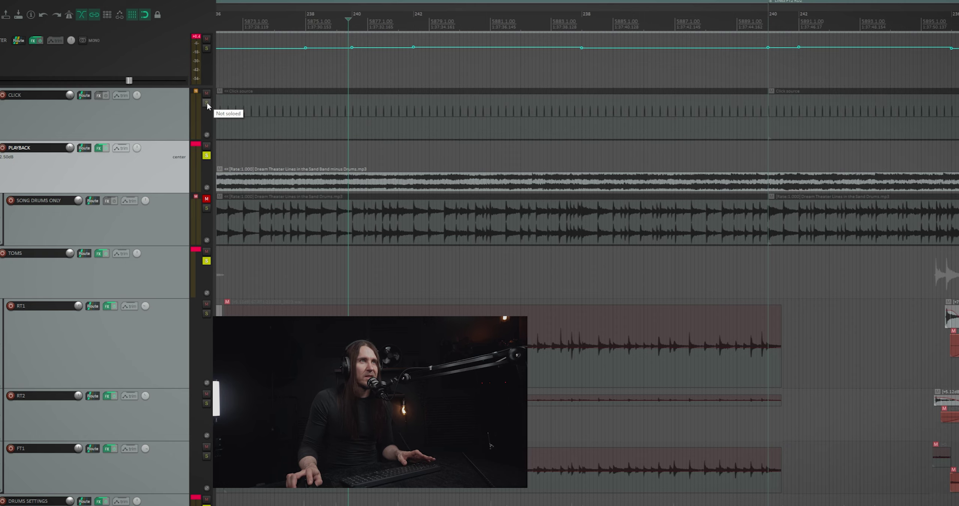
pyautogui.press('space')
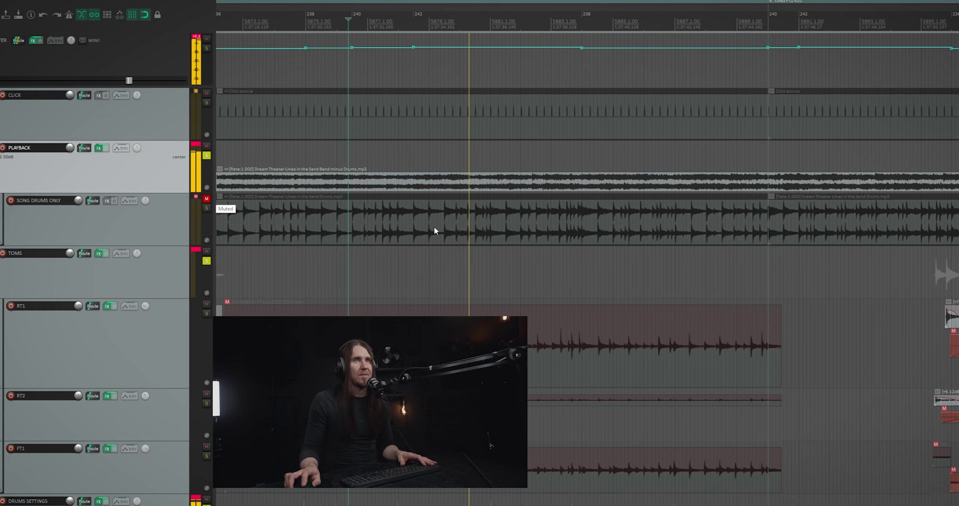
pyautogui.scroll(-5, 708, 237)
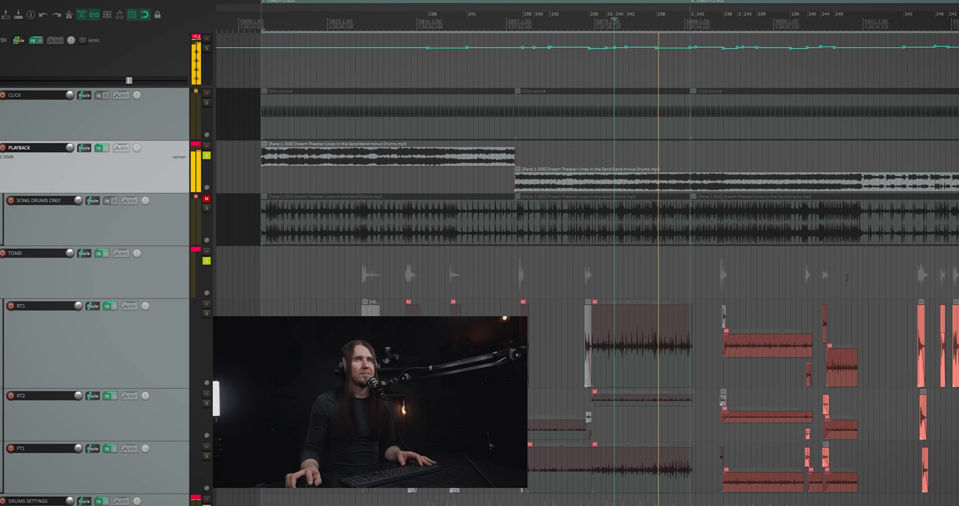
pyautogui.click(862, 258)
pyautogui.scroll(3, 630, 263)
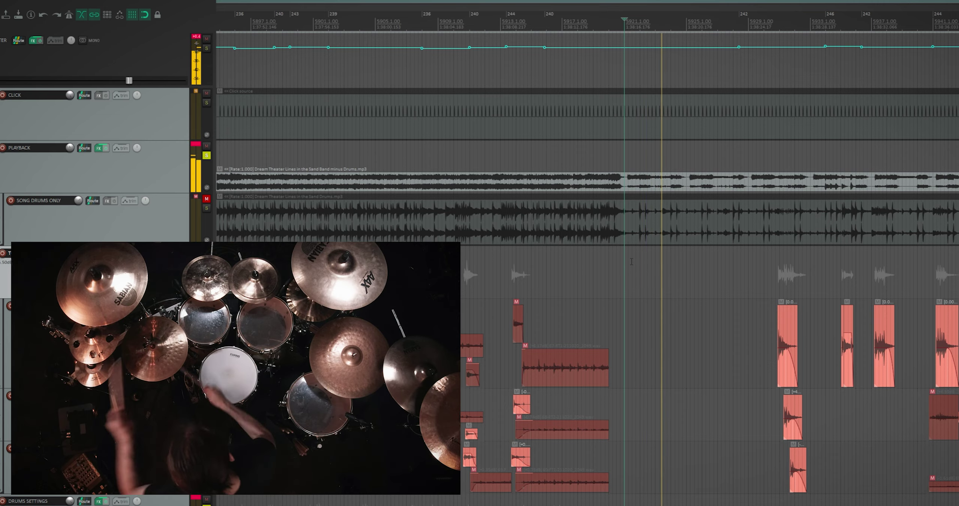
pyautogui.scroll(-6, 630, 262)
pyautogui.scroll(-2, 630, 262)
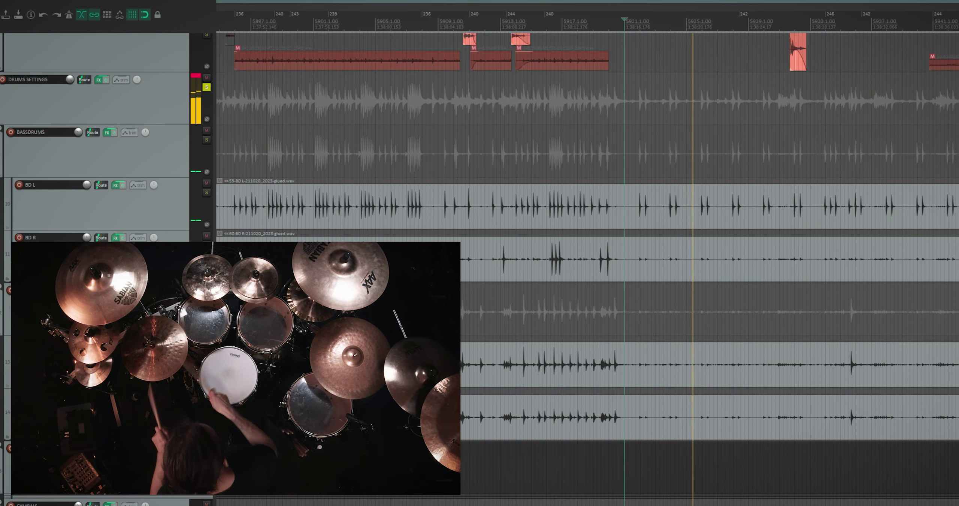
pyautogui.scroll(5, 630, 263)
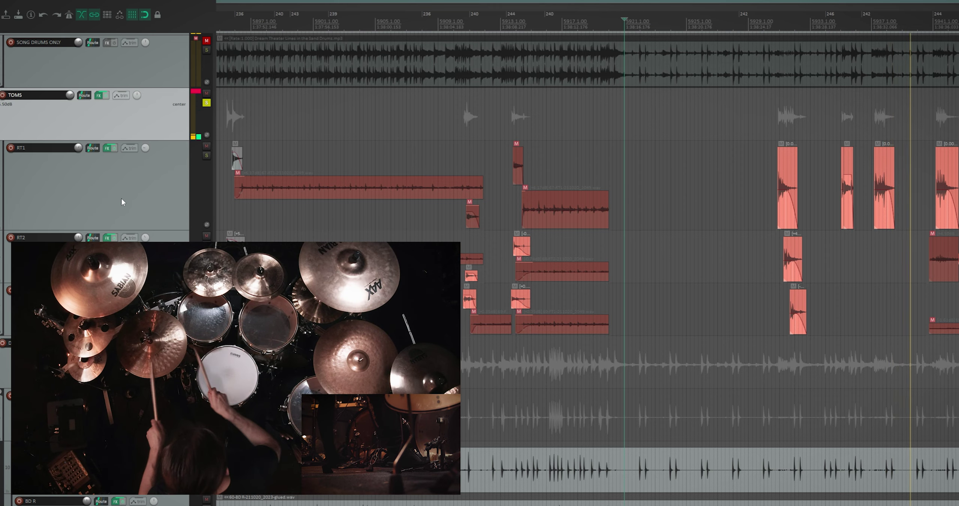
pyautogui.press('space')
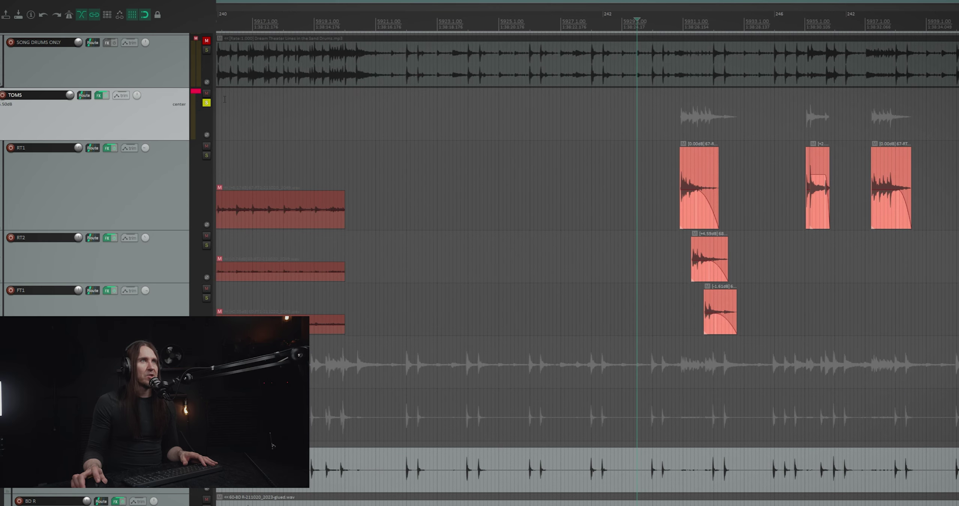
# Unsolo TOMS and DRUMS SETTINGS, unmute and solo SONG DRUMS ONLY to hear the original drums from around bar 5929, and clear the solos
pyautogui.click(206, 103)
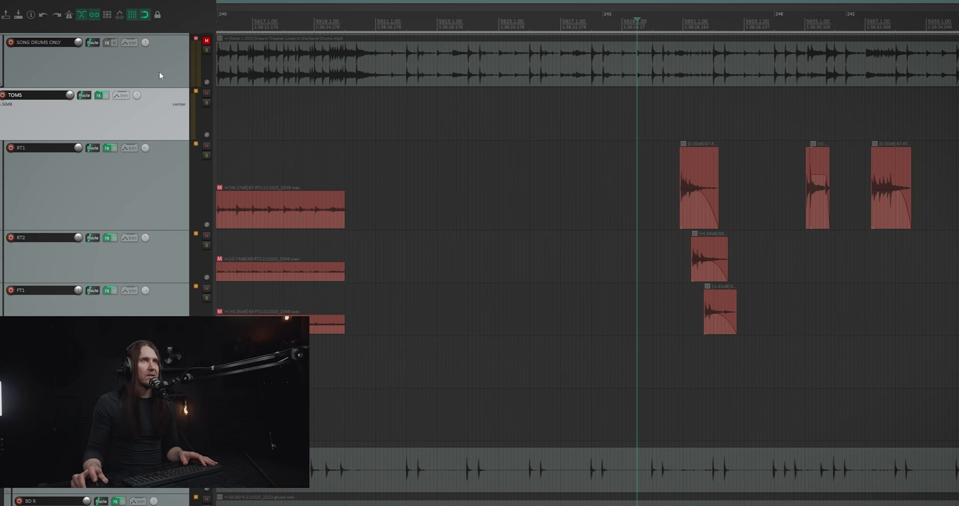
pyautogui.scroll(4, 229, 181)
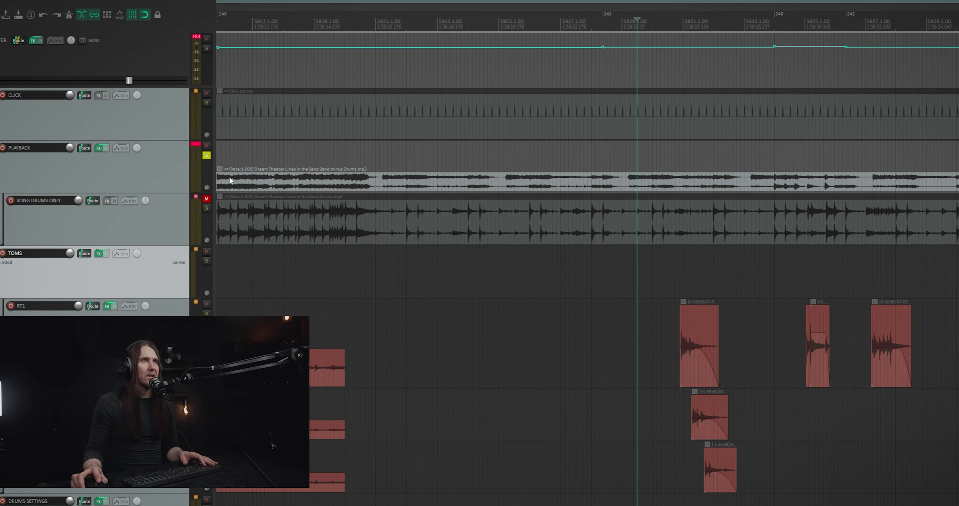
pyautogui.click(209, 209)
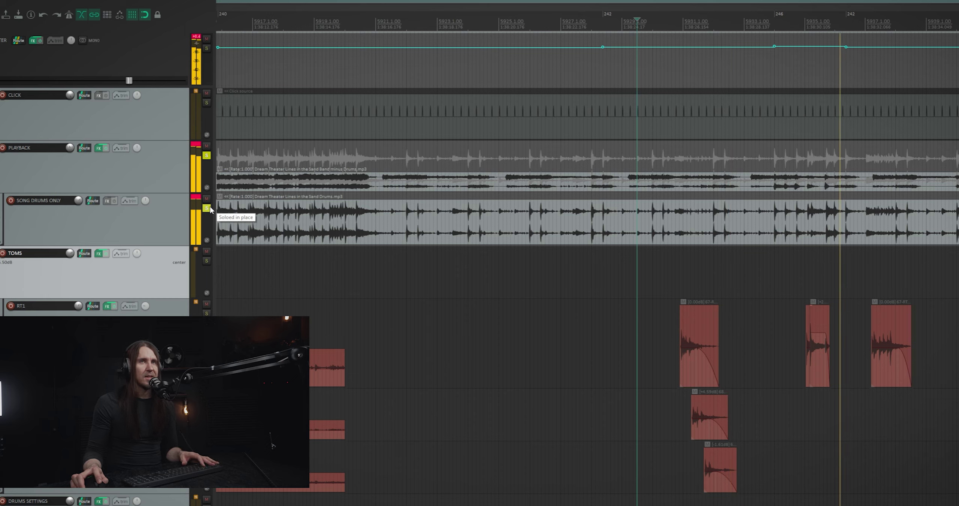
pyautogui.click(208, 155)
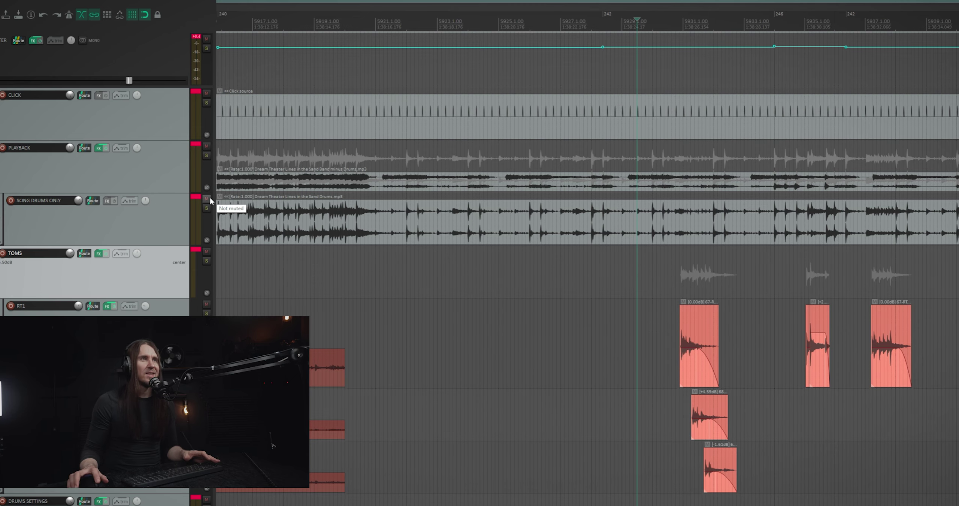
# Mute SONG DRUMS ONLY and play the recorded drums with the backing track from around bar 5929
pyautogui.click(208, 199)
pyautogui.press('space')
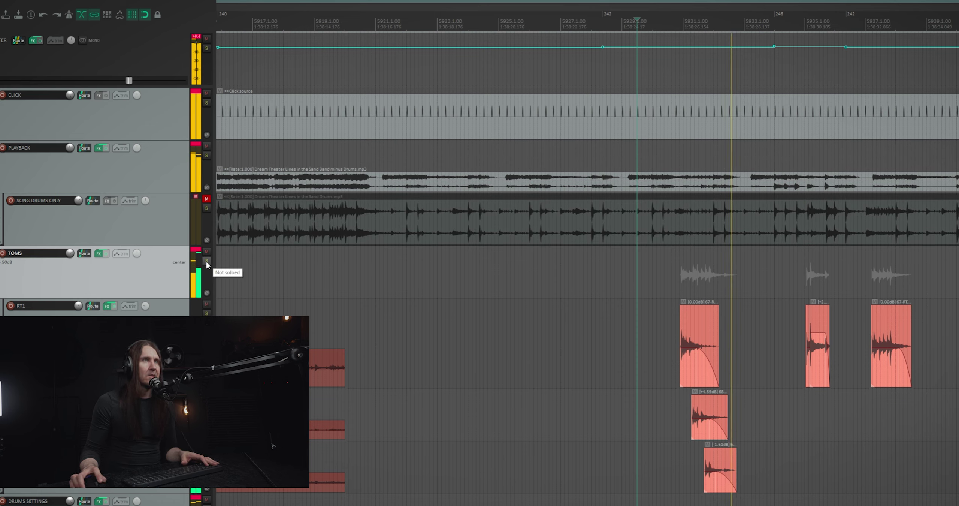
pyautogui.scroll(-3, 150, 257)
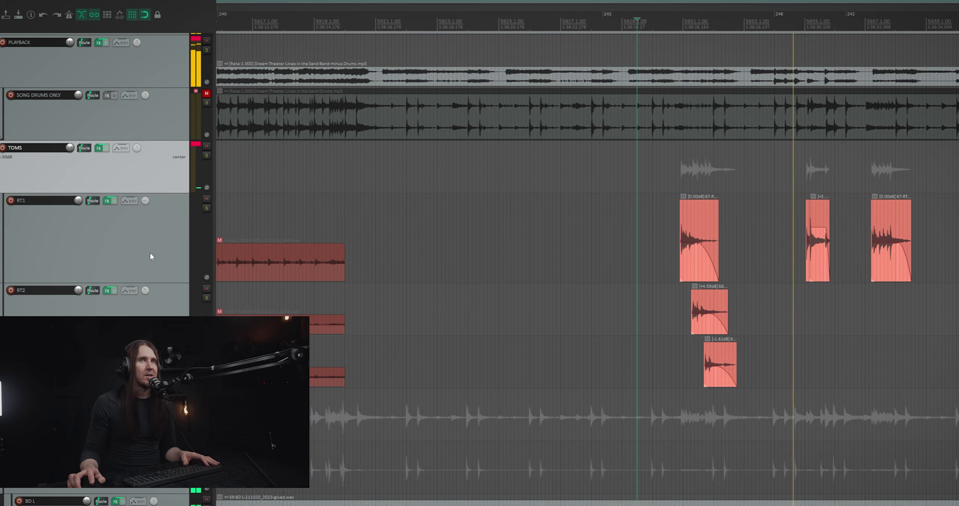
pyautogui.scroll(-5, 304, 244)
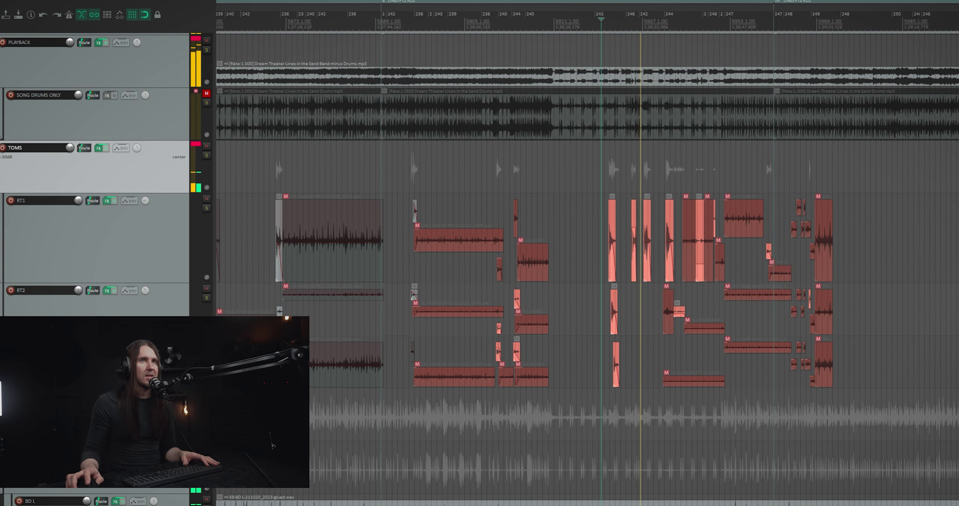
# Jump playback ahead to the stretch without tom clips and on past bar 6001, listening to the full drum mix
pyautogui.scroll(-3, 495, 241)
pyautogui.click(765, 232)
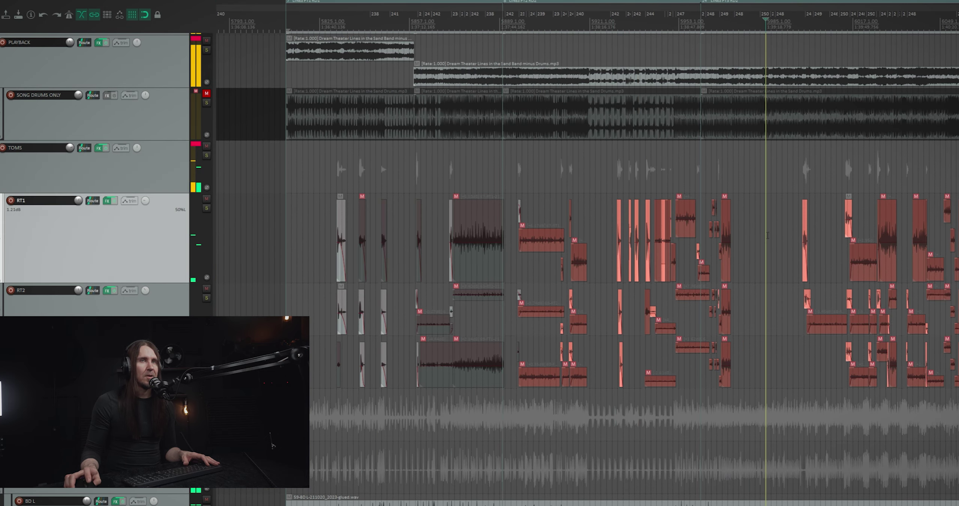
pyautogui.scroll(5, 816, 231)
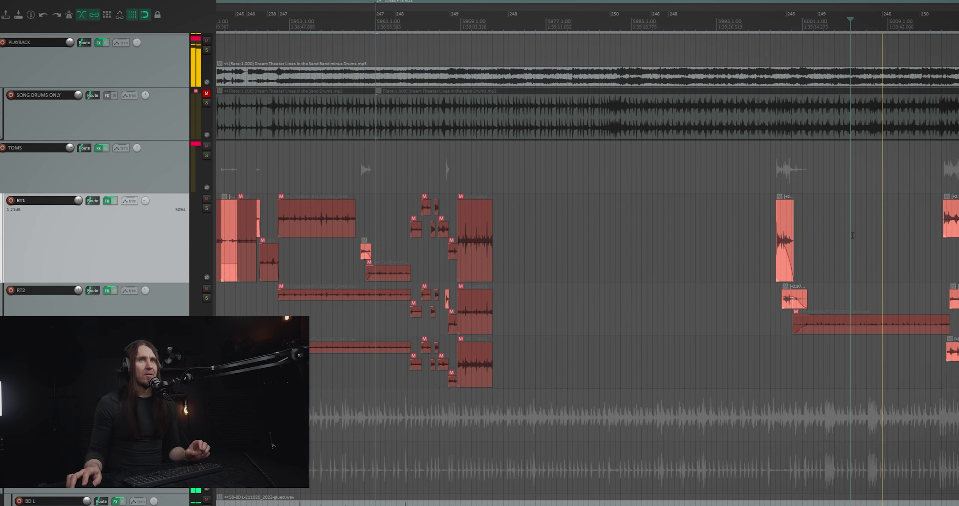
pyautogui.scroll(-3, 850, 233)
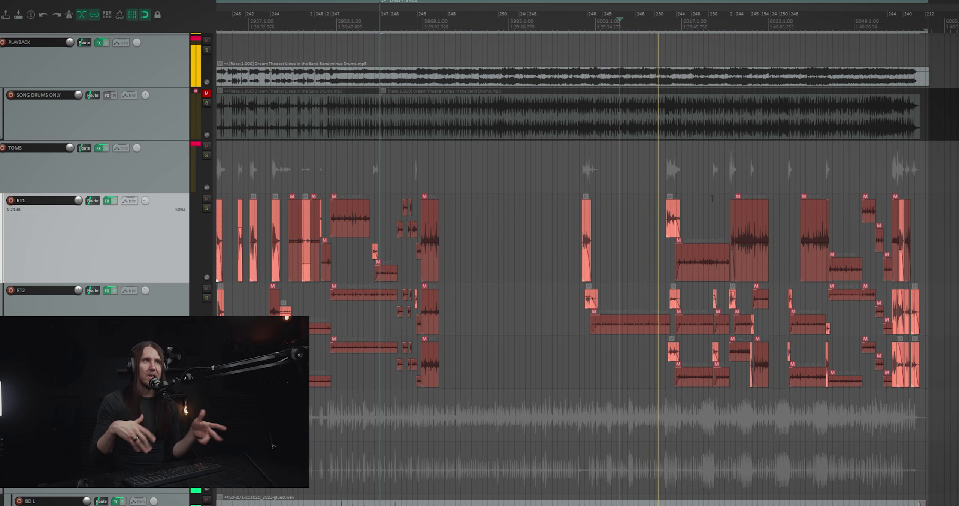
pyautogui.scroll(3, 156, 100)
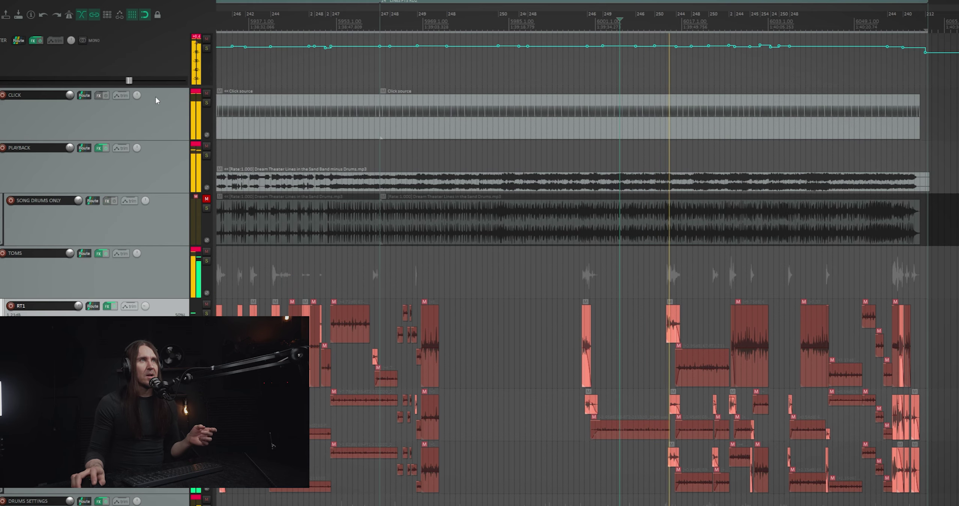
# Mute CLICK and play the end of the song from around bar 6036 while looking over the drum tracks
pyautogui.click(207, 93)
pyautogui.click(157, 171)
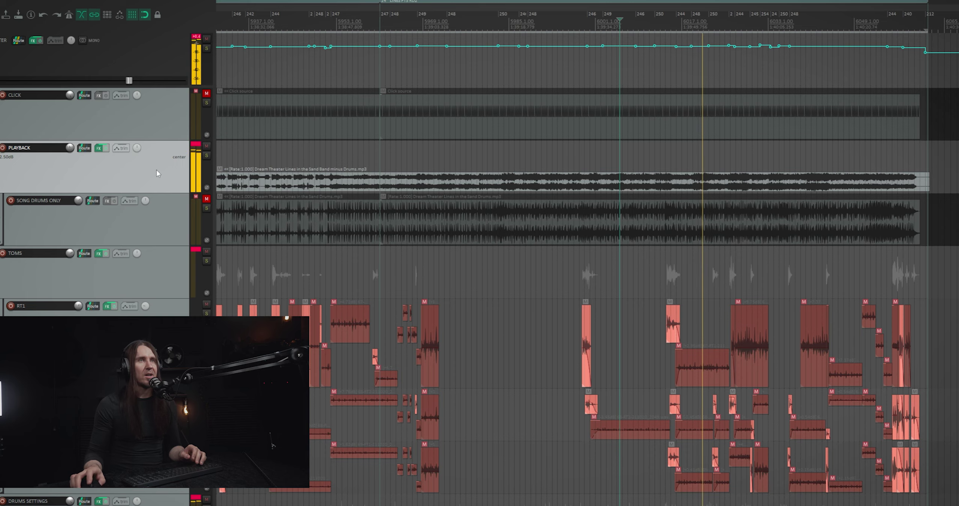
pyautogui.click(788, 328)
pyautogui.scroll(5, 789, 327)
pyautogui.scroll(-3, 789, 328)
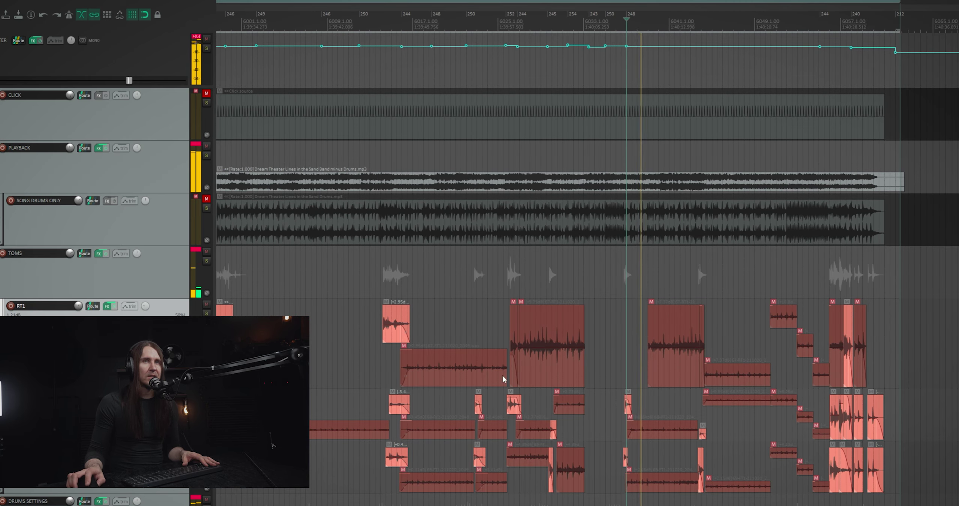
pyautogui.scroll(-7, 124, 302)
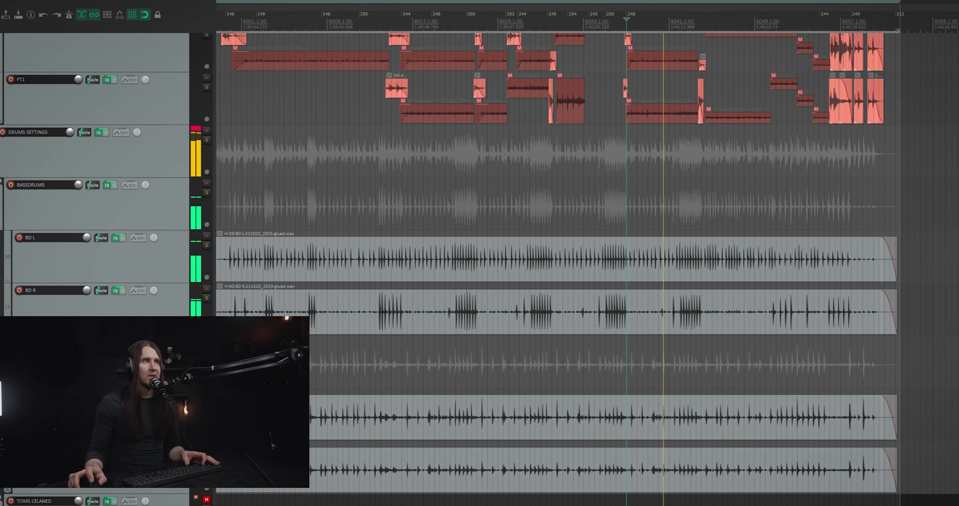
pyautogui.scroll(7, 122, 291)
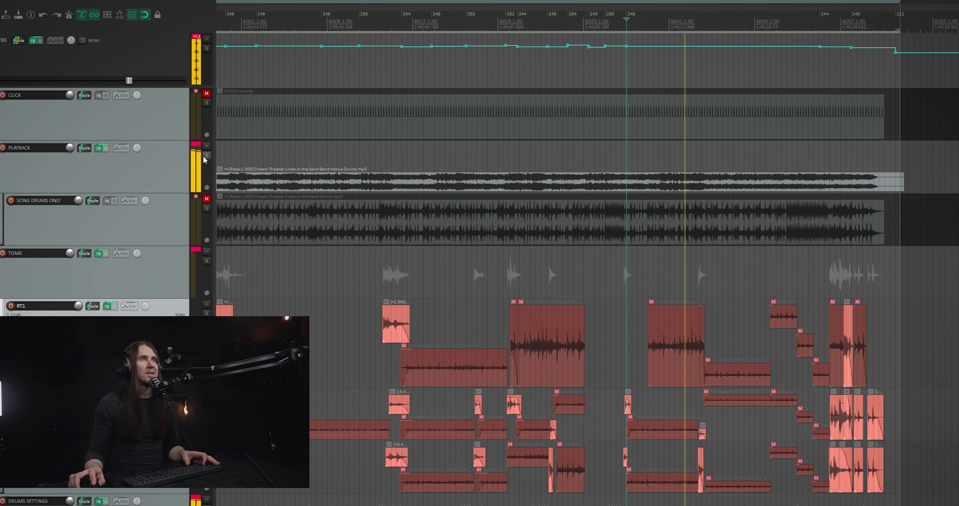
# Select the PLAYBACK track and open its effects chain with the enabled FabFilter Pro-MB
pyautogui.click(158, 168)
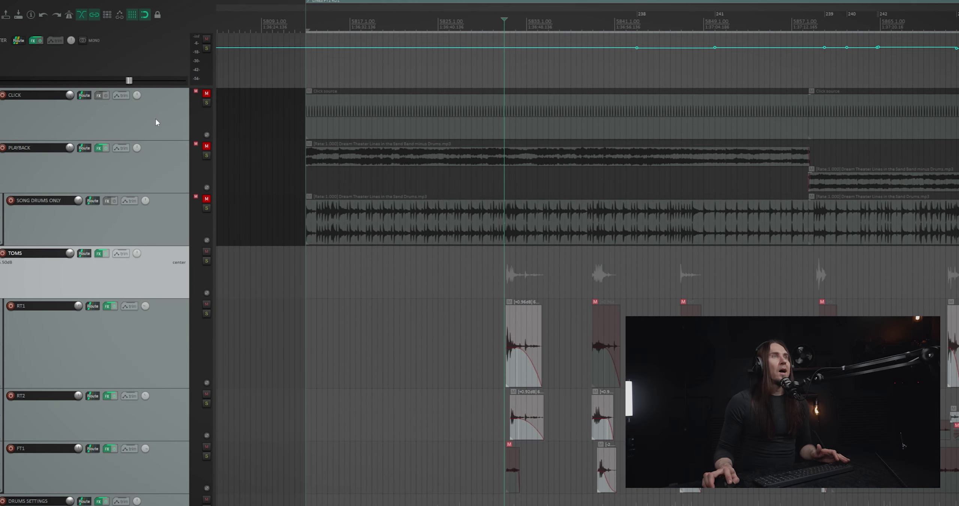
pyautogui.click(156, 118)
pyautogui.click(142, 166)
pyautogui.click(100, 148)
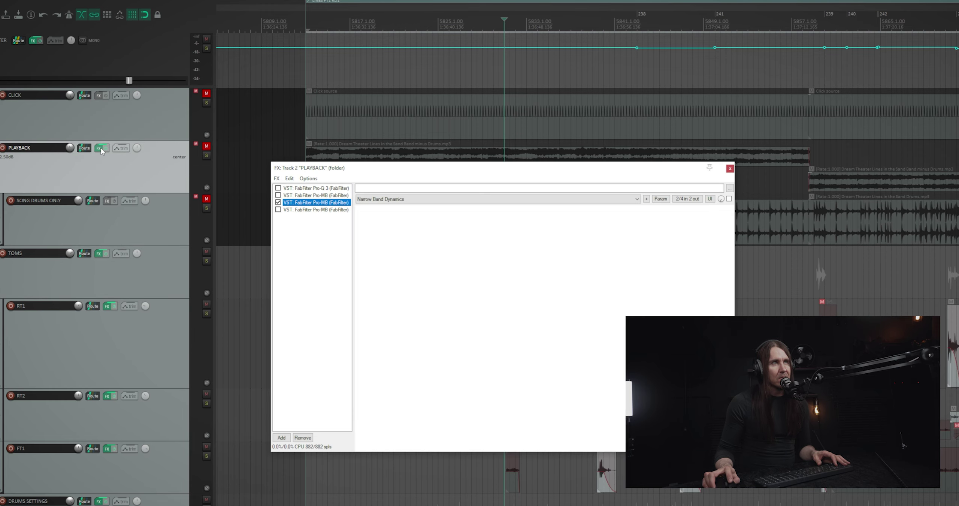
# Unmute PLAYBACK and play the song to watch Pro-MB's bands react to the backing track
pyautogui.click(207, 146)
pyautogui.click(206, 155)
pyautogui.press('space')
pyautogui.click(356, 176)
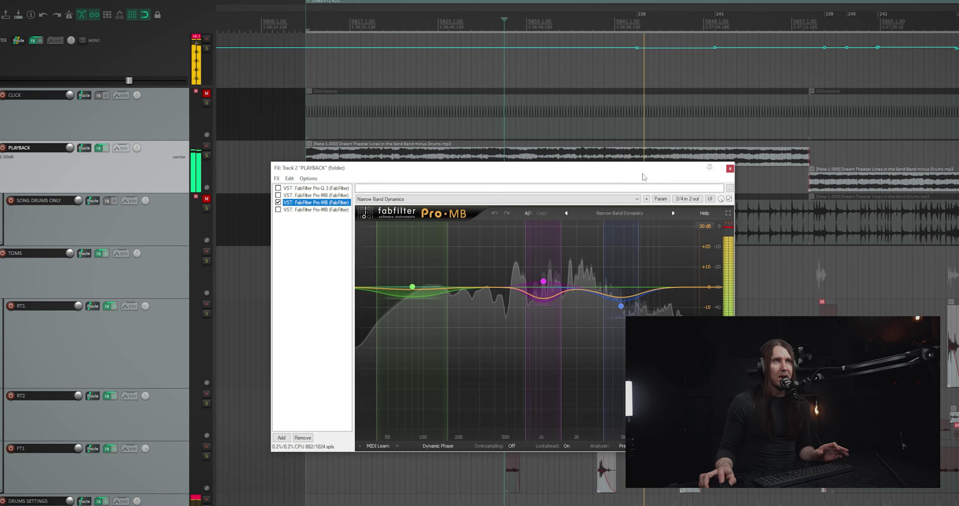
pyautogui.press('space')
# View the Mastering presets of Pro-MB and close the preset list without choosing one
pyautogui.click(619, 213)
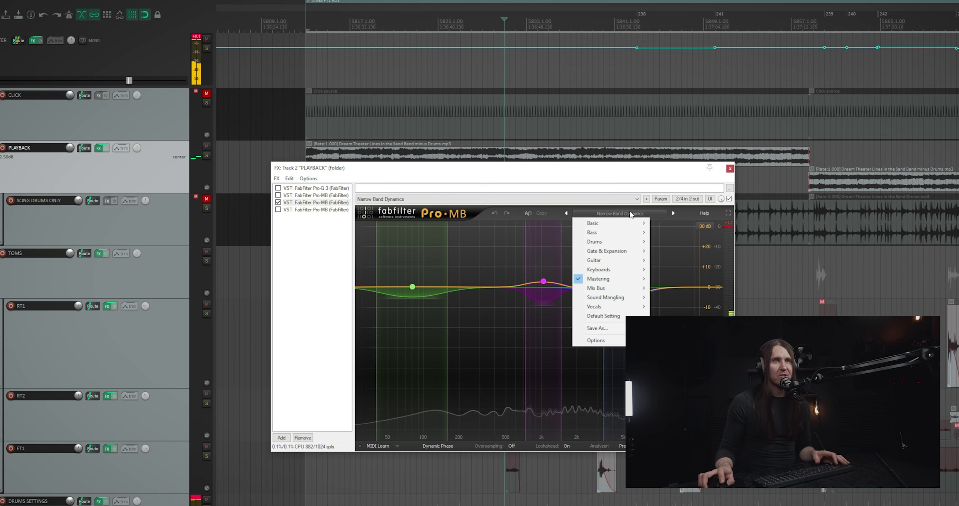
pyautogui.moveTo(618, 285)
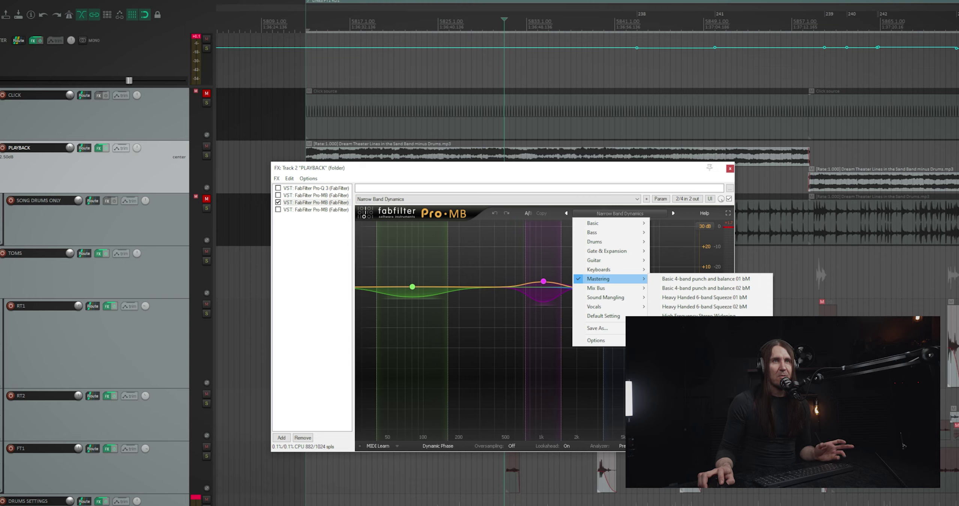
pyautogui.click(665, 185)
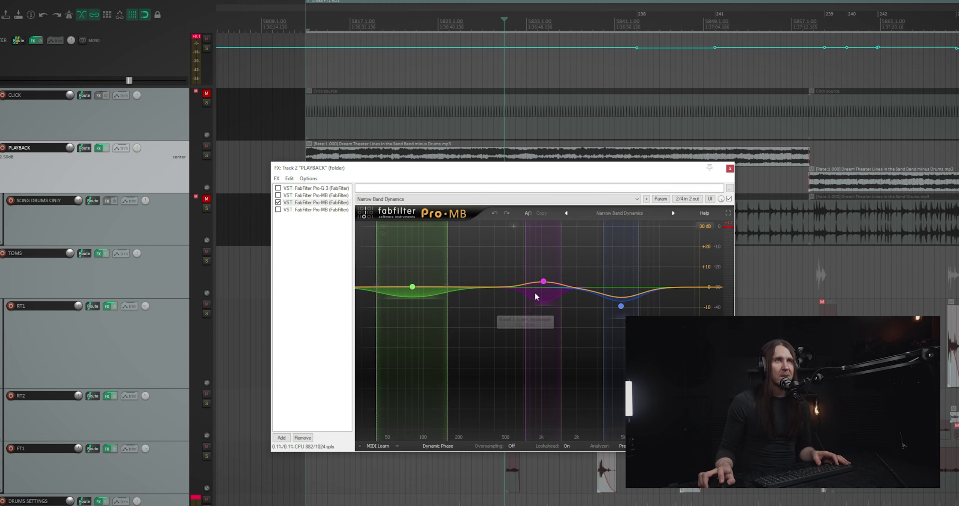
# Play the song again to watch Pro-MB's bands compress the backing track, stopping after a short passage
pyautogui.press('space')
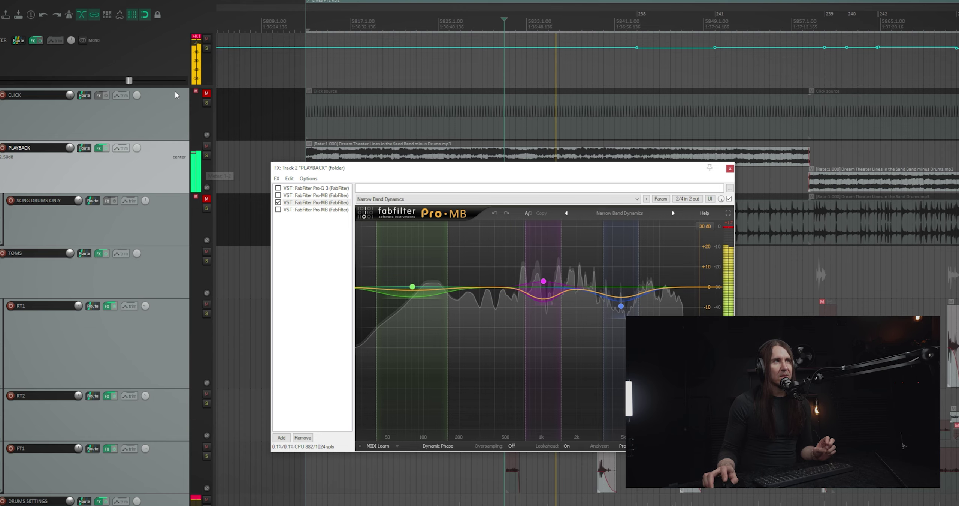
pyautogui.click(128, 179)
pyautogui.press('space')
# Open the master track's effects chain on FabFilter Pro-L 2 and close the PLAYBACK effects window
pyautogui.click(32, 68)
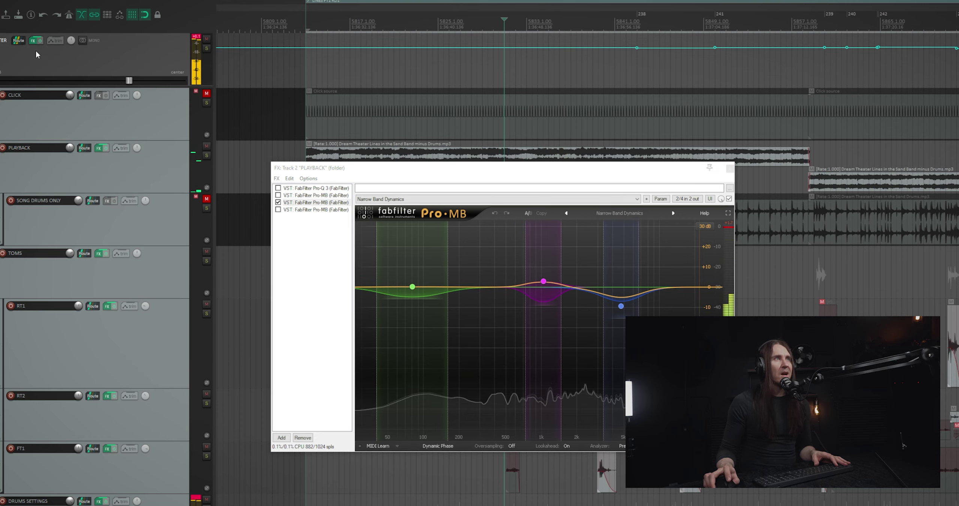
pyautogui.click(36, 40)
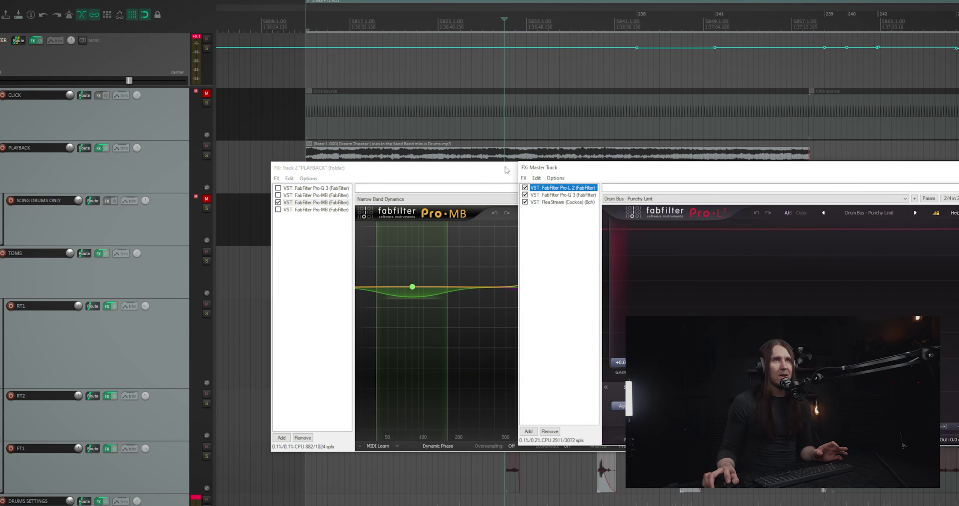
pyautogui.moveTo(506, 169); pyautogui.dragTo(378, 166)
pyautogui.click(605, 164)
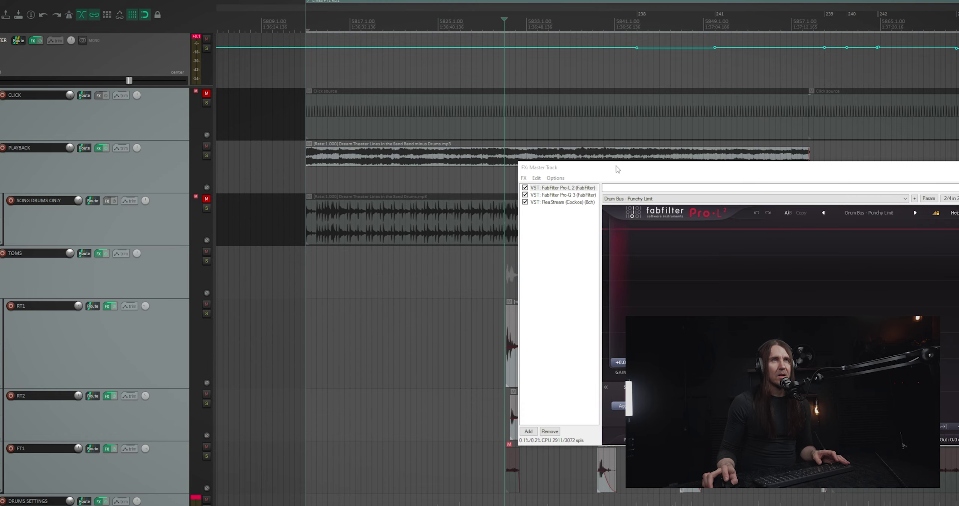
pyautogui.moveTo(614, 169); pyautogui.dragTo(503, 146)
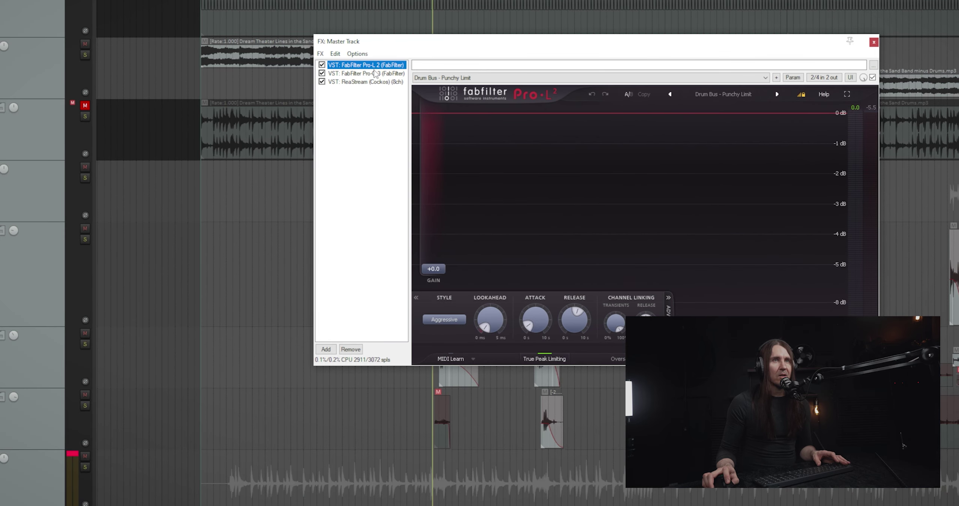
# Play short passages of the song to watch Pro-L 2's gain reduction on the master track
pyautogui.press('space')
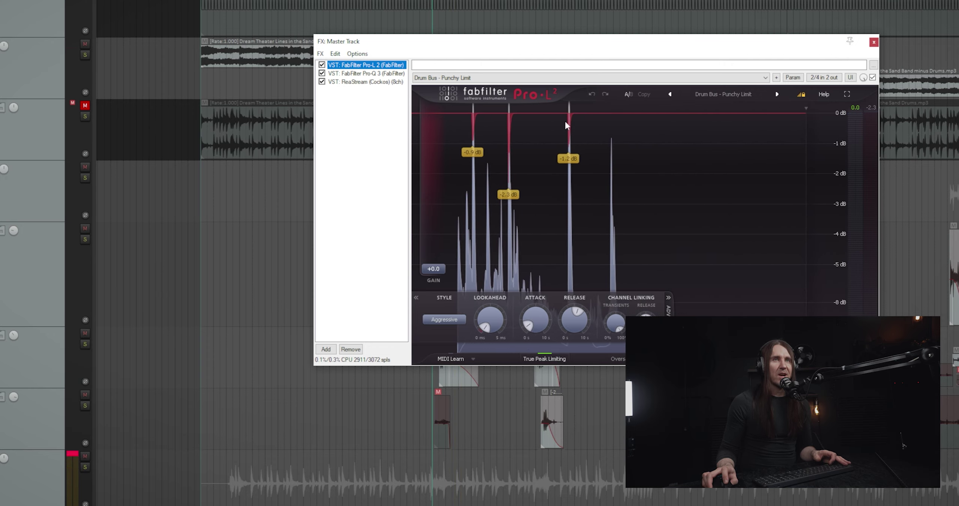
pyautogui.press('space')
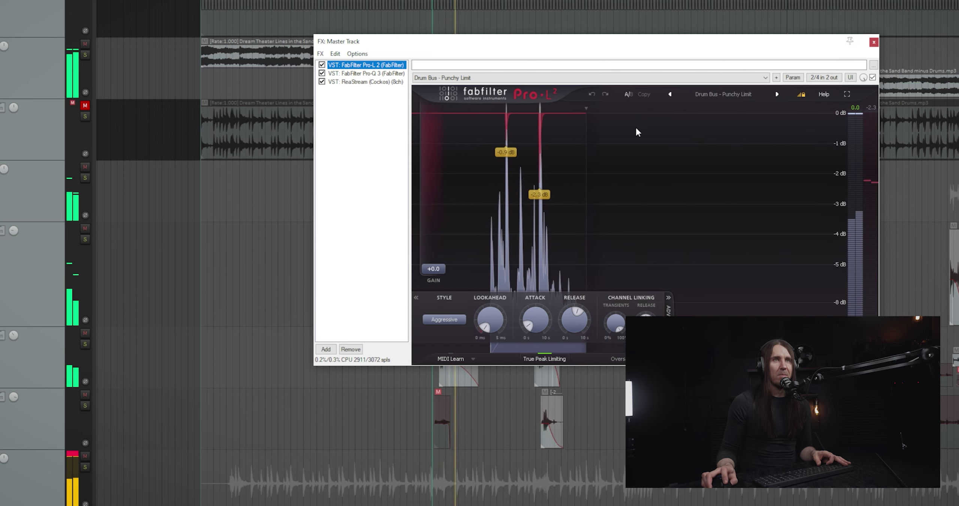
pyautogui.press('space')
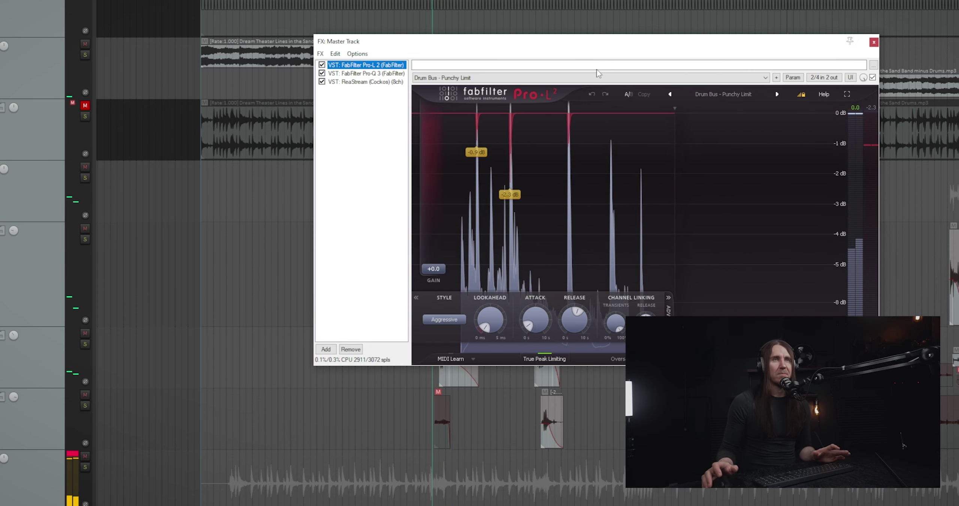
pyautogui.press('space')
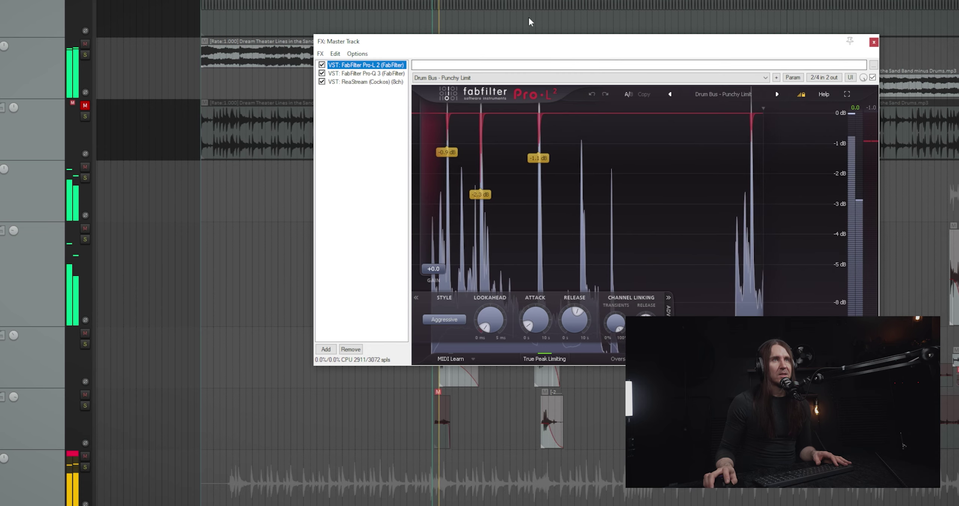
# Show the master track's Pro-Q 3 and compare the mix with it bypassed and re-enabled during playback
pyautogui.click(372, 74)
pyautogui.press('space')
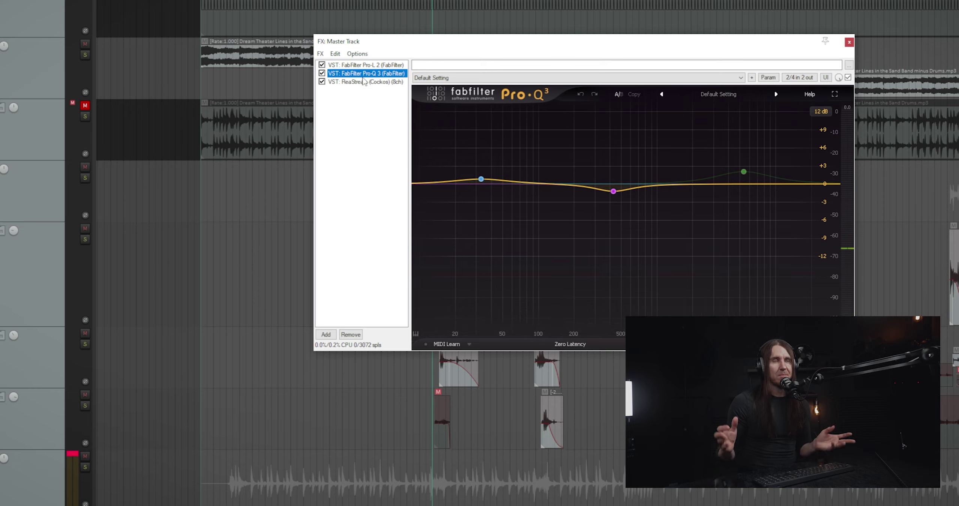
pyautogui.press('space')
pyautogui.click(323, 74)
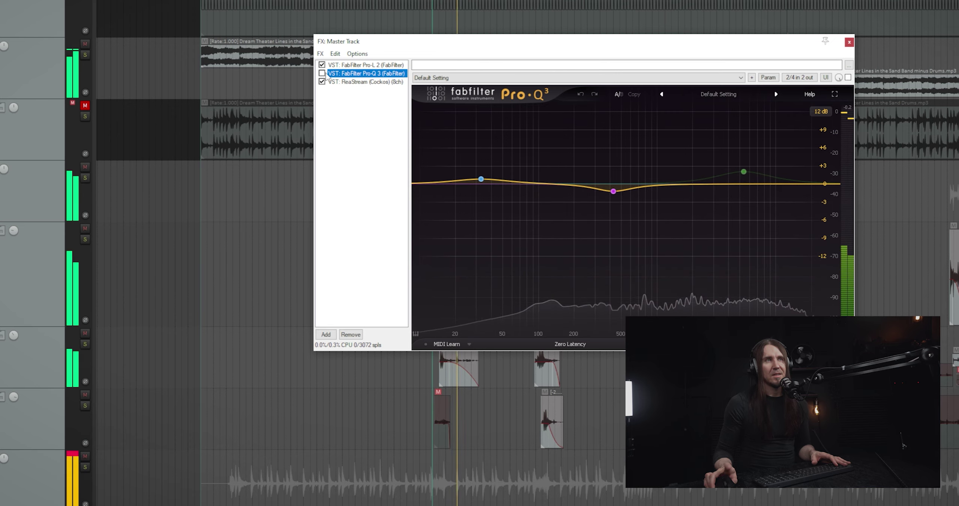
pyautogui.click(322, 74)
pyautogui.click(354, 82)
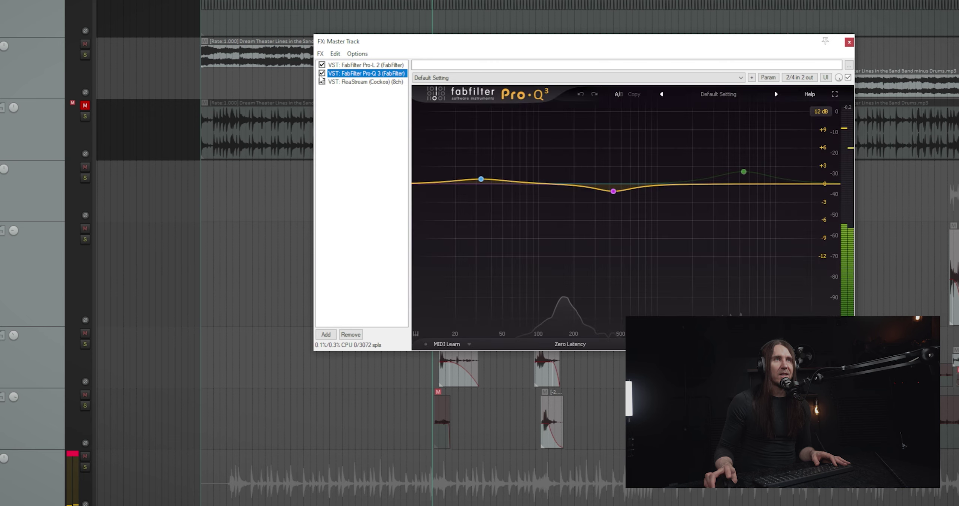
# Return to Pro-L 2, close the master effects window and play the song from just before the first tom fill
pyautogui.click(355, 64)
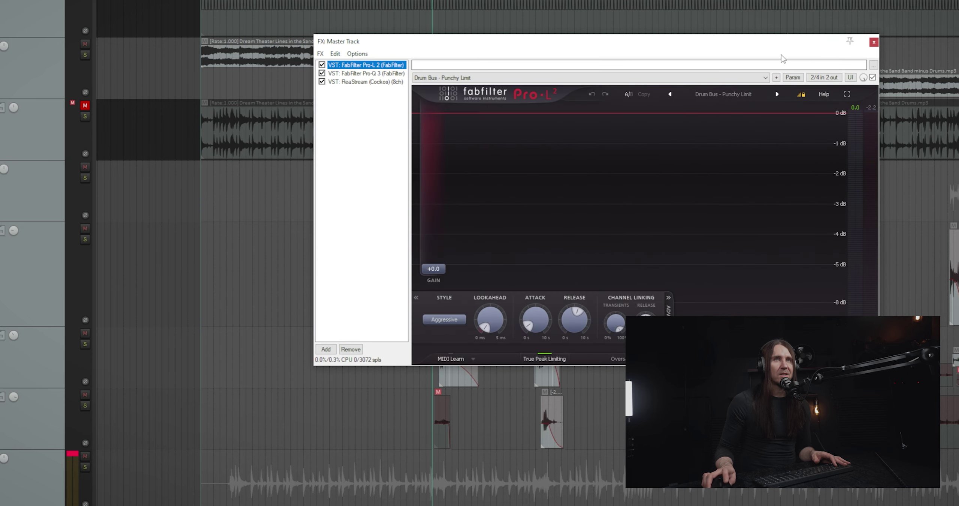
pyautogui.click(871, 42)
pyautogui.click(420, 211)
pyautogui.press('space')
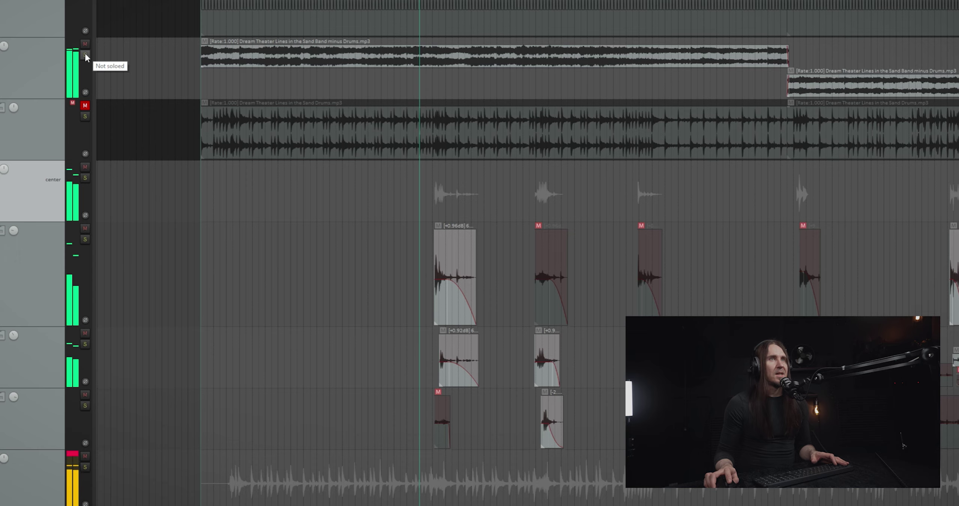
pyautogui.click(506, 85)
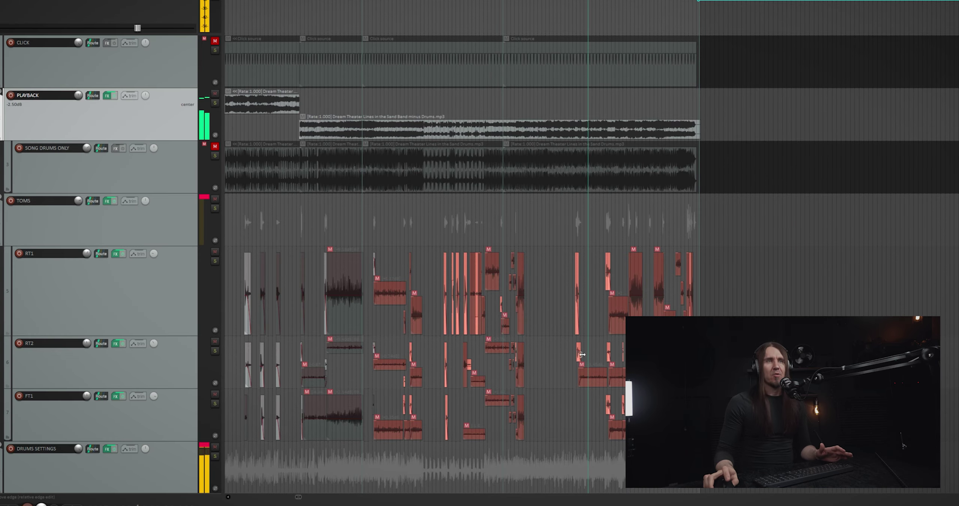
# Audition tom passages in the middle of the song with the backing track and survey the whole arrangement
pyautogui.click(558, 360)
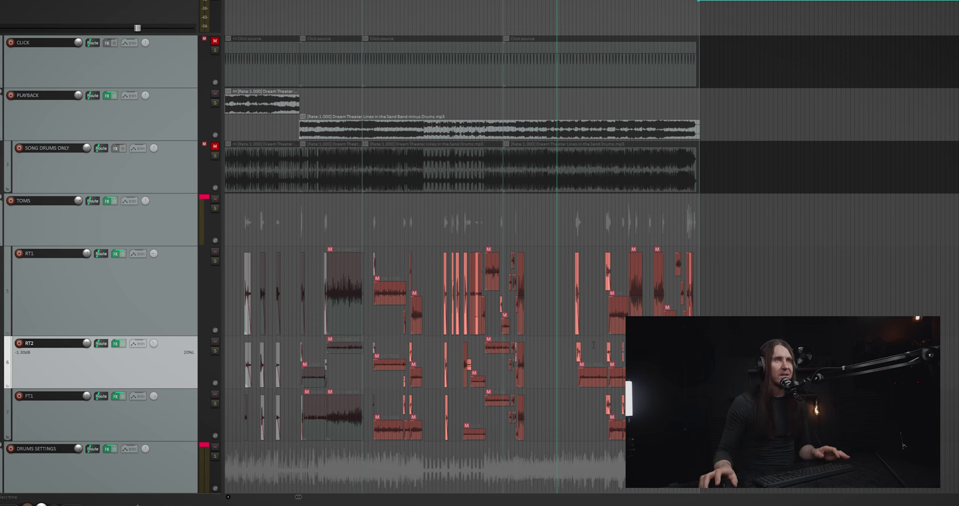
pyautogui.click(447, 236)
pyautogui.press('space')
pyautogui.scroll(5, 555, 236)
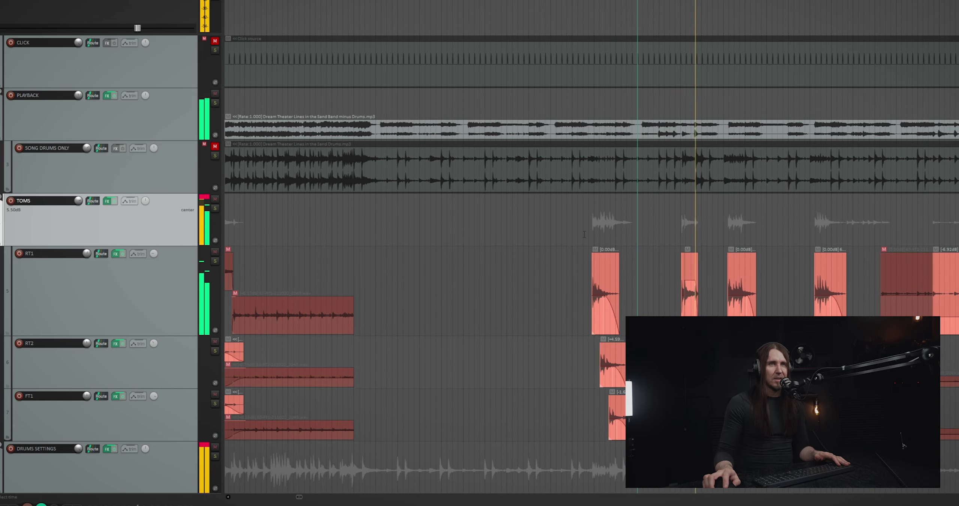
pyautogui.scroll(-6, 584, 235)
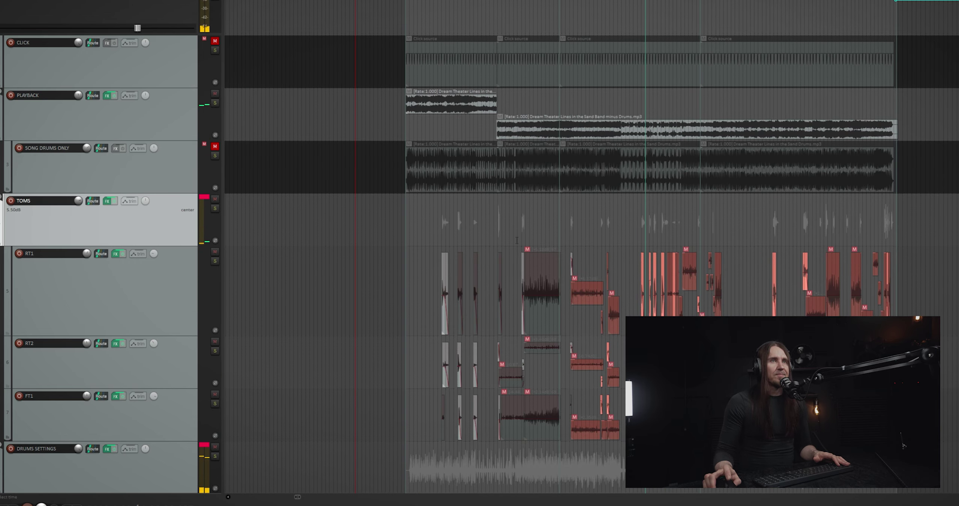
# Play the drums without the backing track from about bar 5858, examine the tom clips and select PLAYBACK
pyautogui.scroll(8, 808, 424)
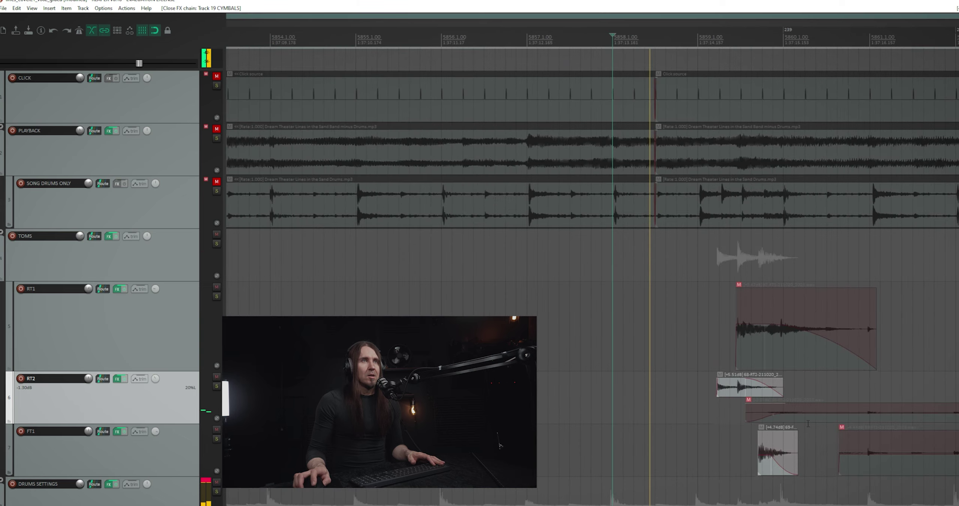
pyautogui.scroll(-4, 808, 424)
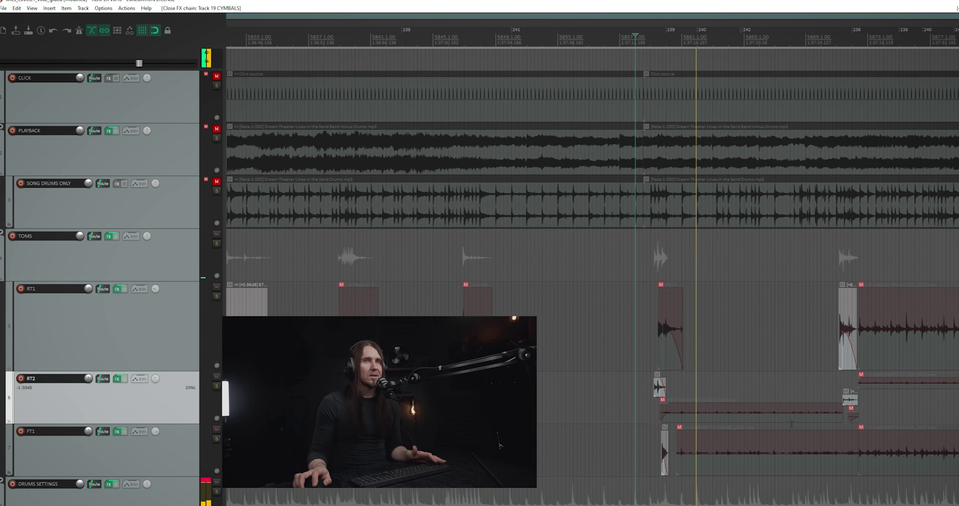
pyautogui.scroll(1, 155, 297)
pyautogui.click(155, 296)
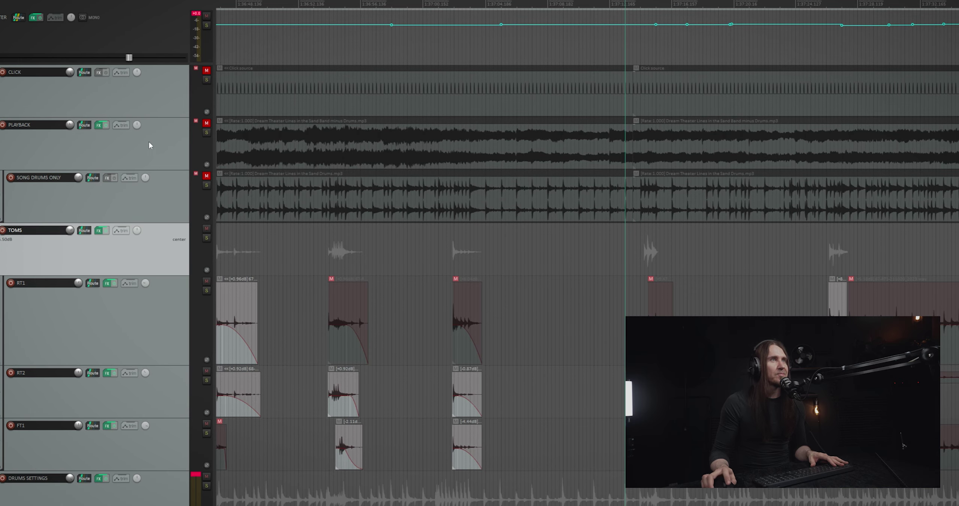
pyautogui.click(149, 145)
pyautogui.click(156, 106)
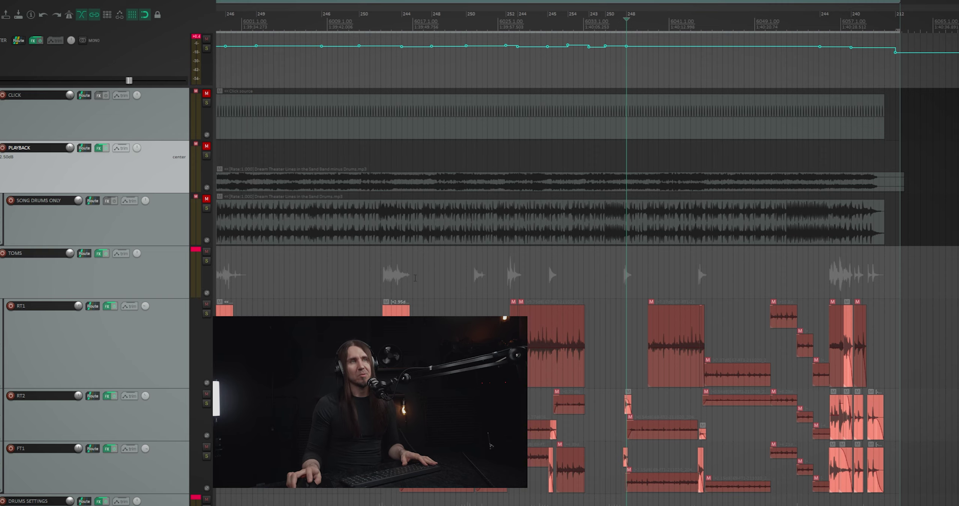
# Play the song's ending with the backing track from about bar 6036 and look through the bass drum and snare tracks
pyautogui.click(422, 307)
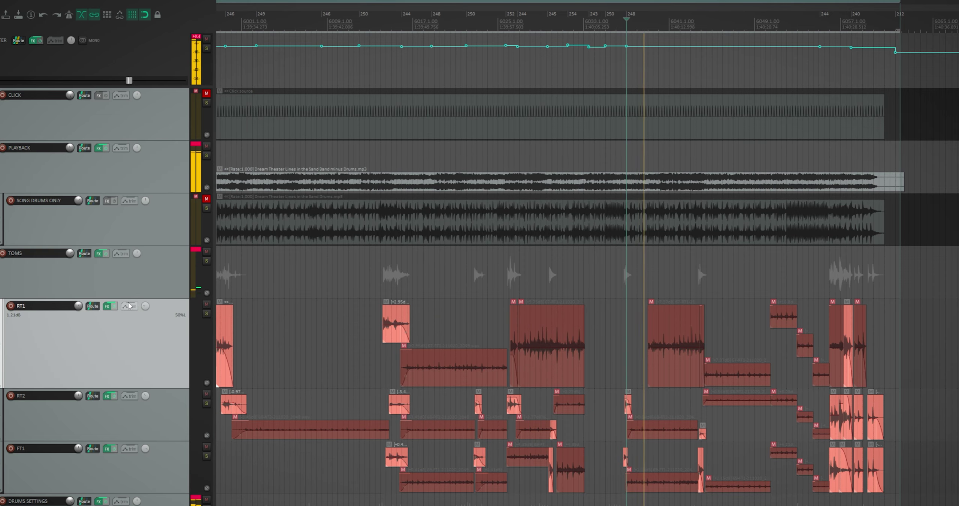
pyautogui.scroll(-8, 125, 303)
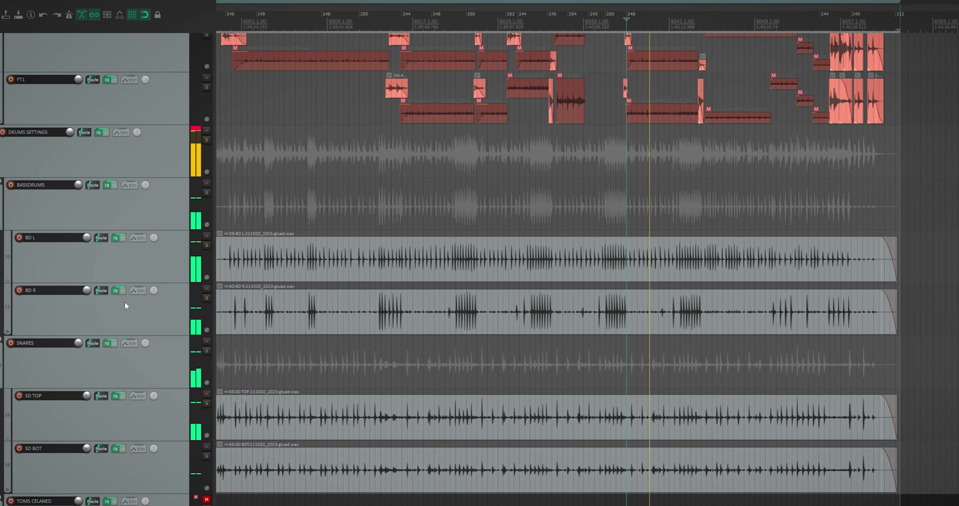
pyautogui.scroll(8, 126, 312)
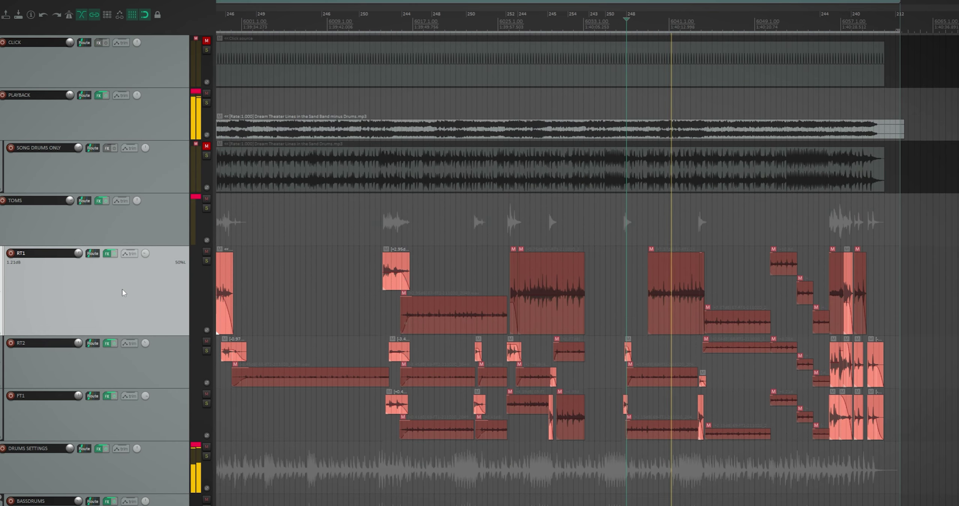
pyautogui.scroll(2, 124, 292)
# Mute the PLAYBACK track during playback to hear only the drums, and select that track
pyautogui.click(207, 146)
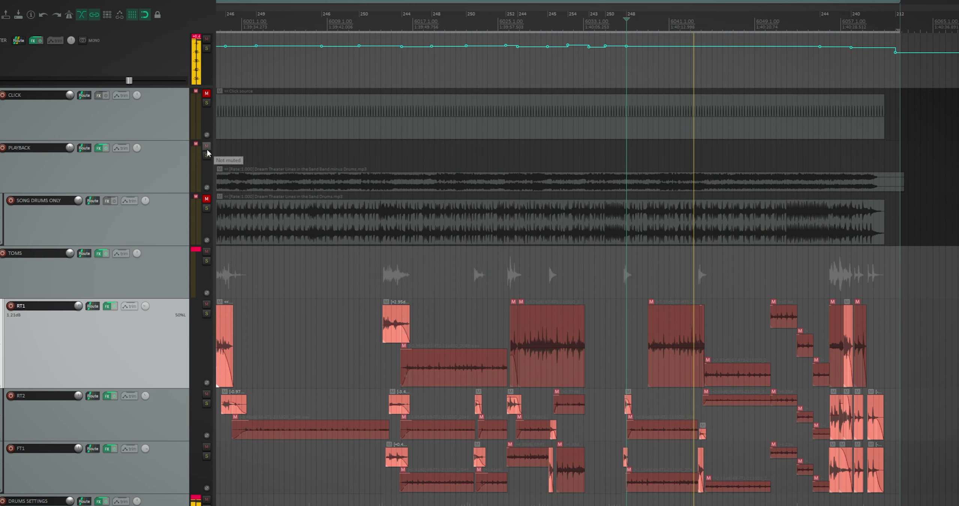
pyautogui.click(206, 146)
pyautogui.click(137, 179)
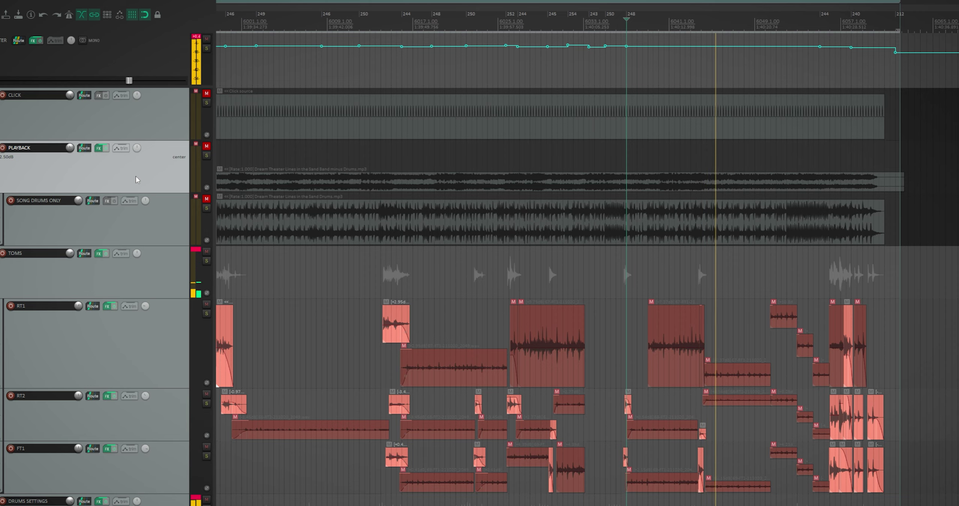